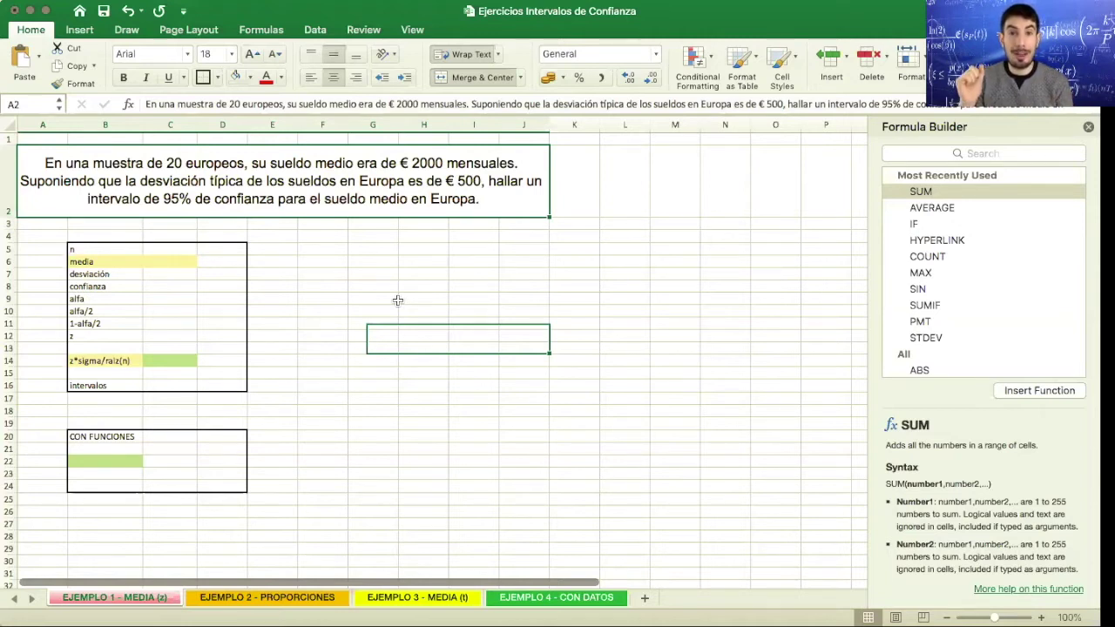
Step: Enter the sample size 20 in C5 beside n and the mean 2000 in C6 beside media
click(152, 250)
text(20)
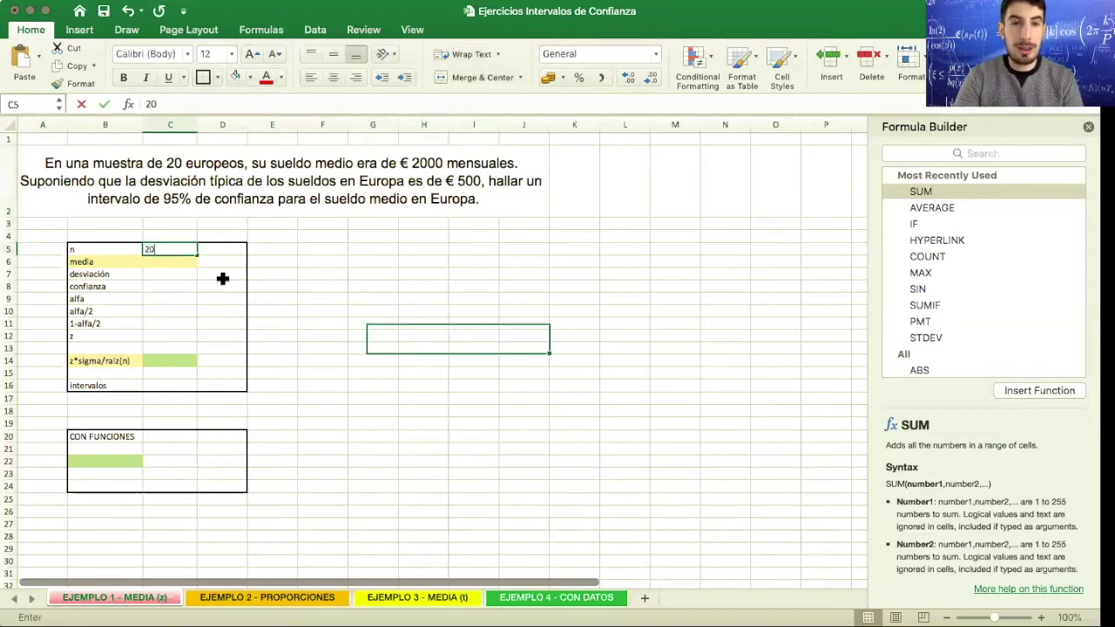
key(Return)
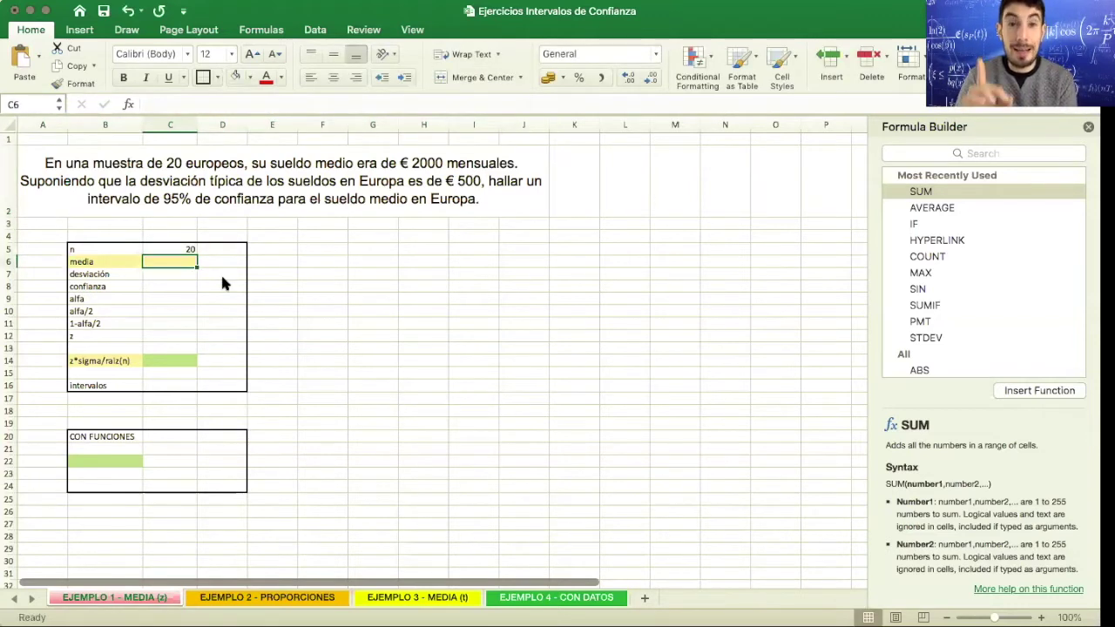
text(2000)
key(Return)
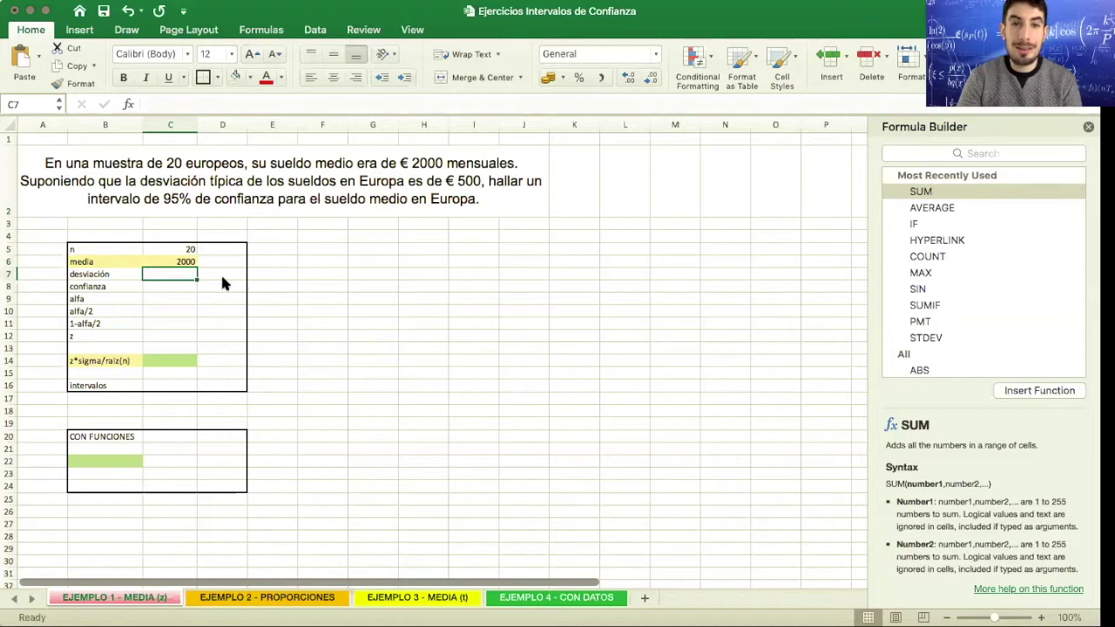
Step: Enter the standard deviation 500 in C7 and label it "sigma" in D7
text(500)
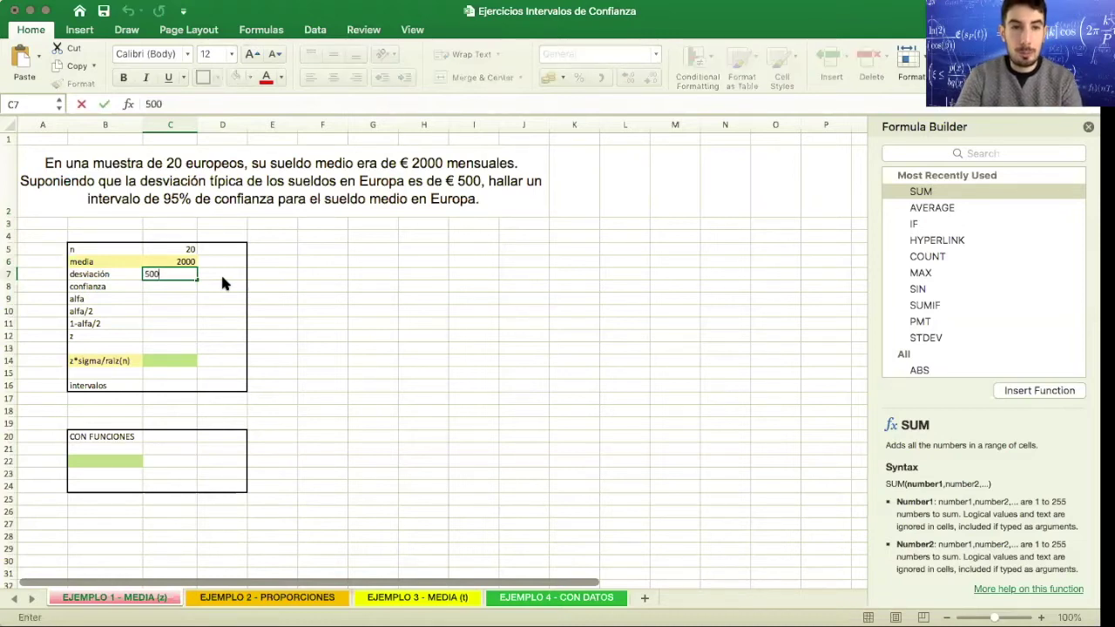
key(Tab)
text(sigma)
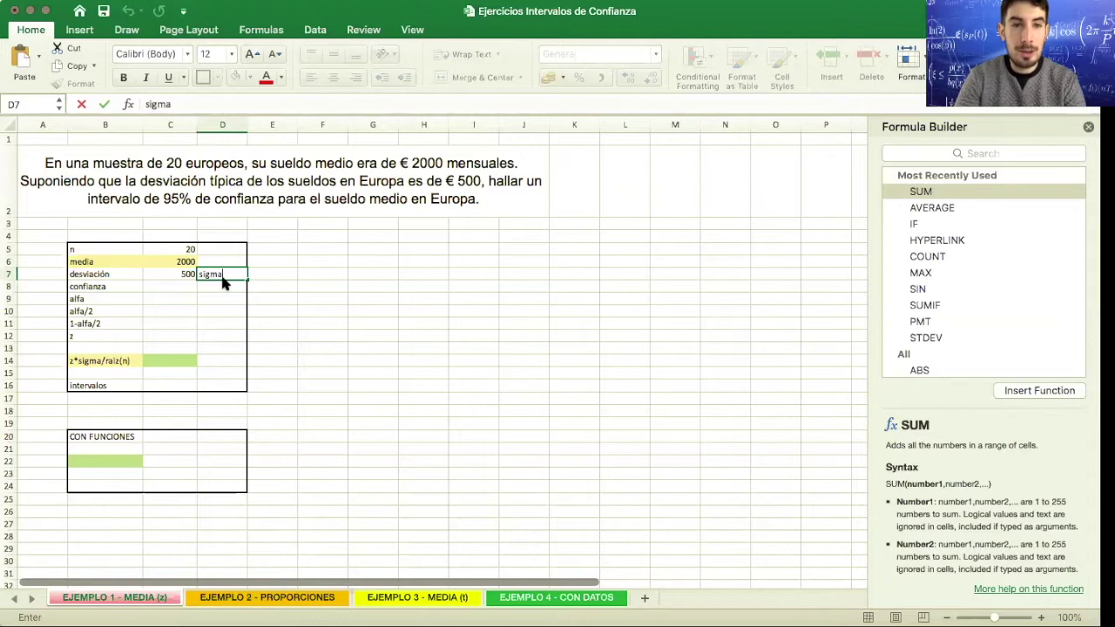
key(Return)
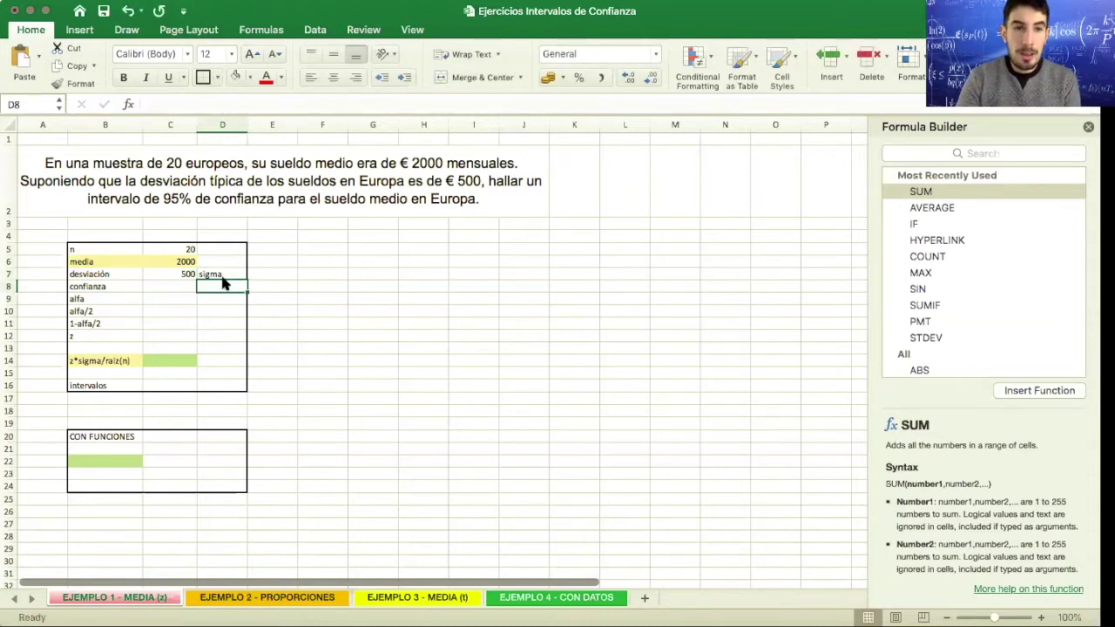
Step: Enter the confidence level as 95% in C8 and as the decimal 0.95 in D8
key(Left)
text(95%)
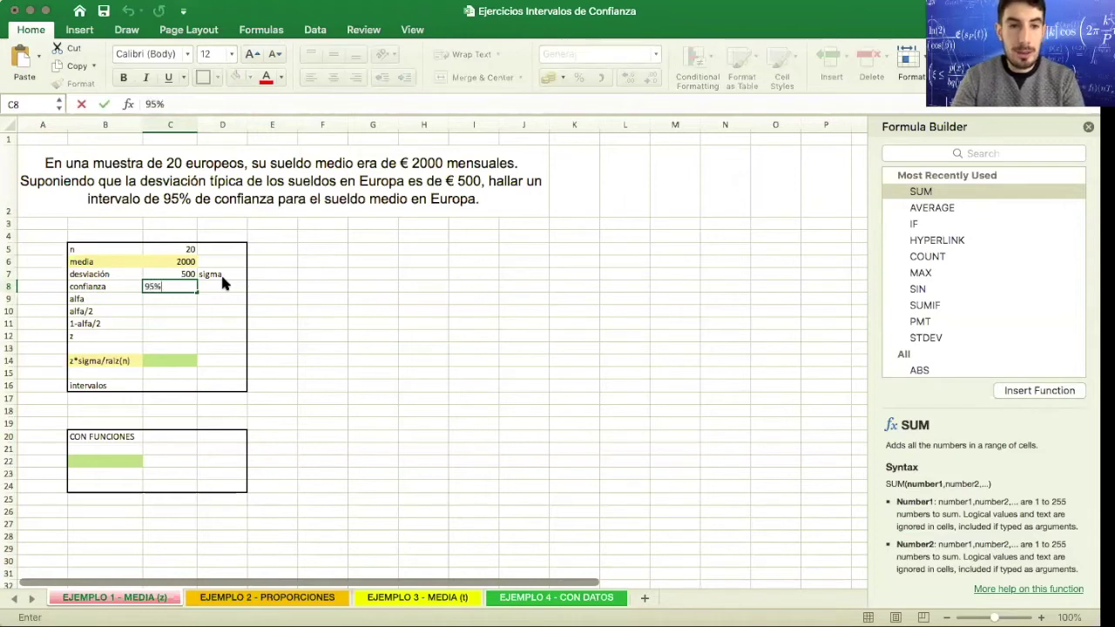
key(Tab)
text(0.95)
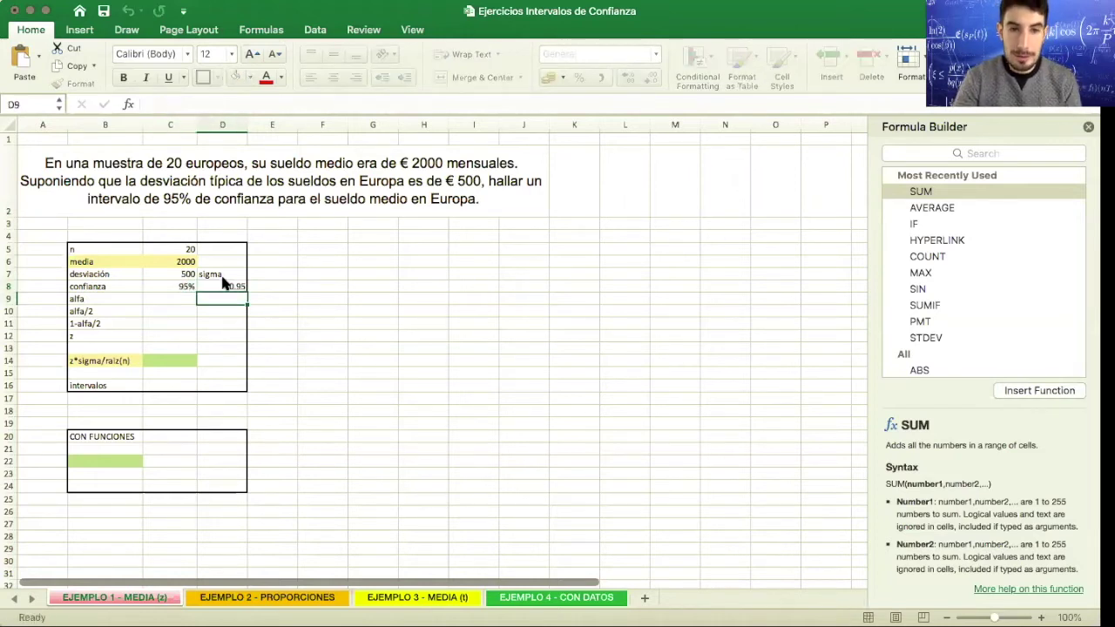
key(ctrl+Return)
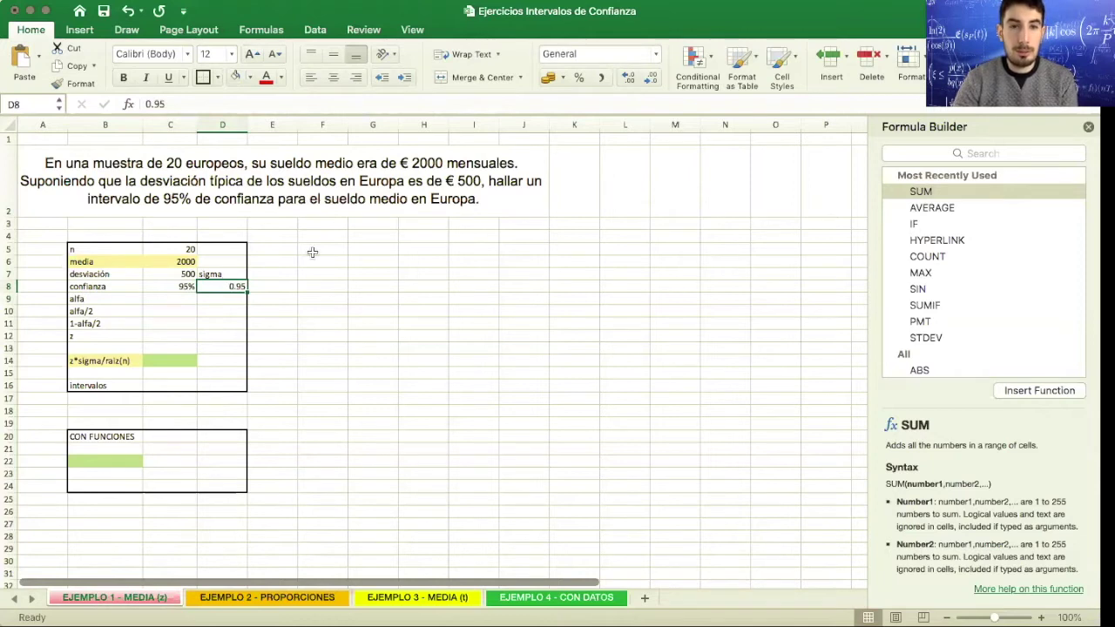
Step: Enter the alfa value 0.05 in C9
key(Left)
key(Down)
text(0.05)
key(Return)
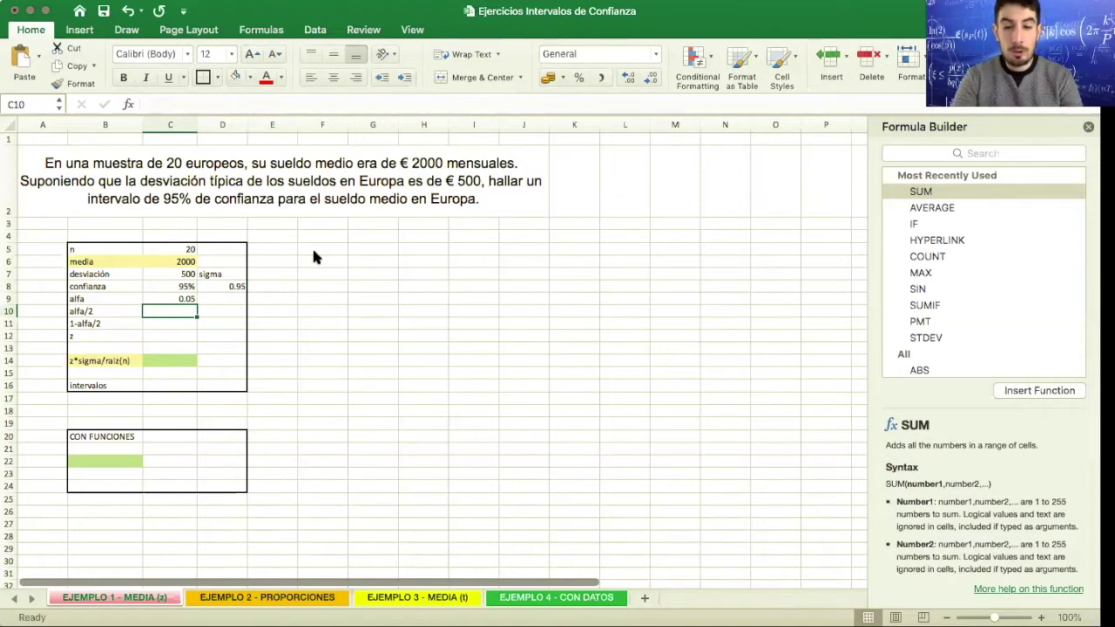
Step: Calculate alfa/2 in C10 with the formula =C9/2
text(=)
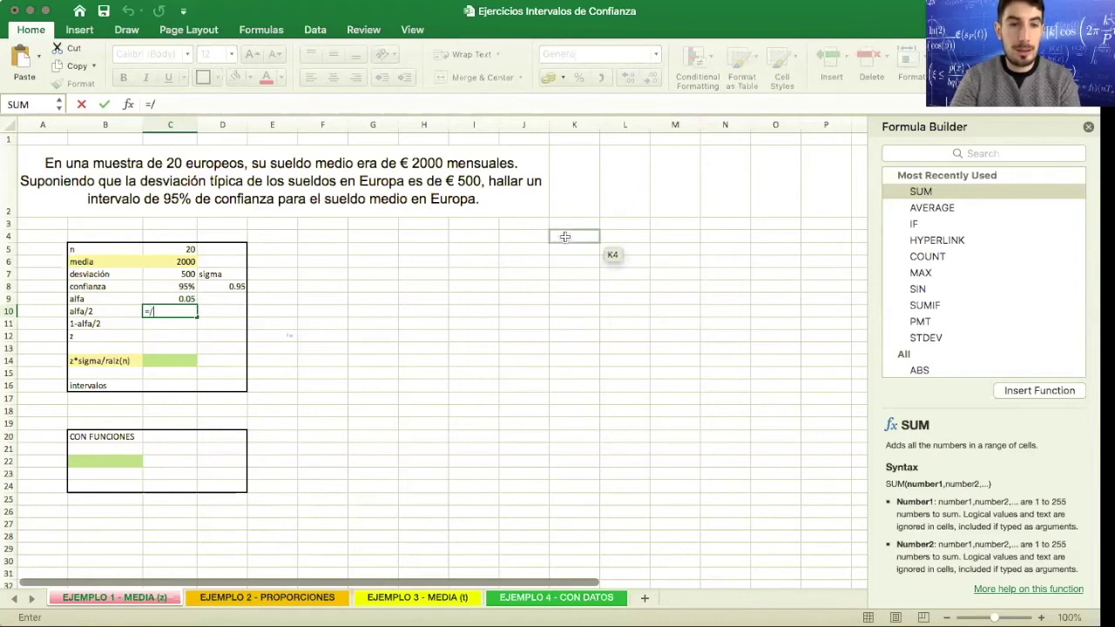
click(157, 299)
text(/)
key(Return)
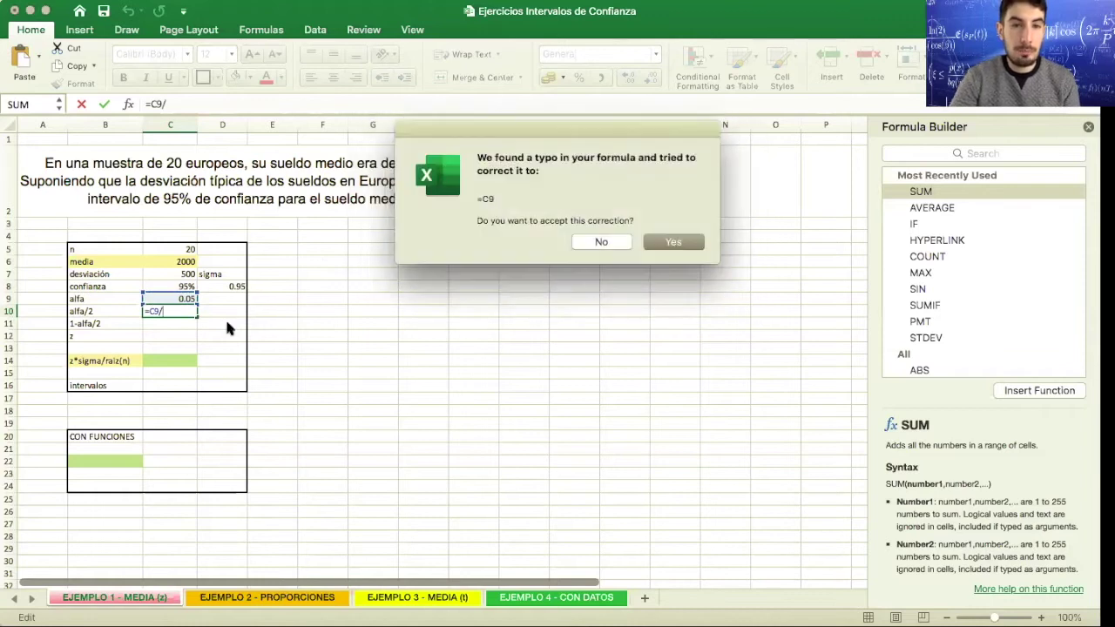
key(Return)
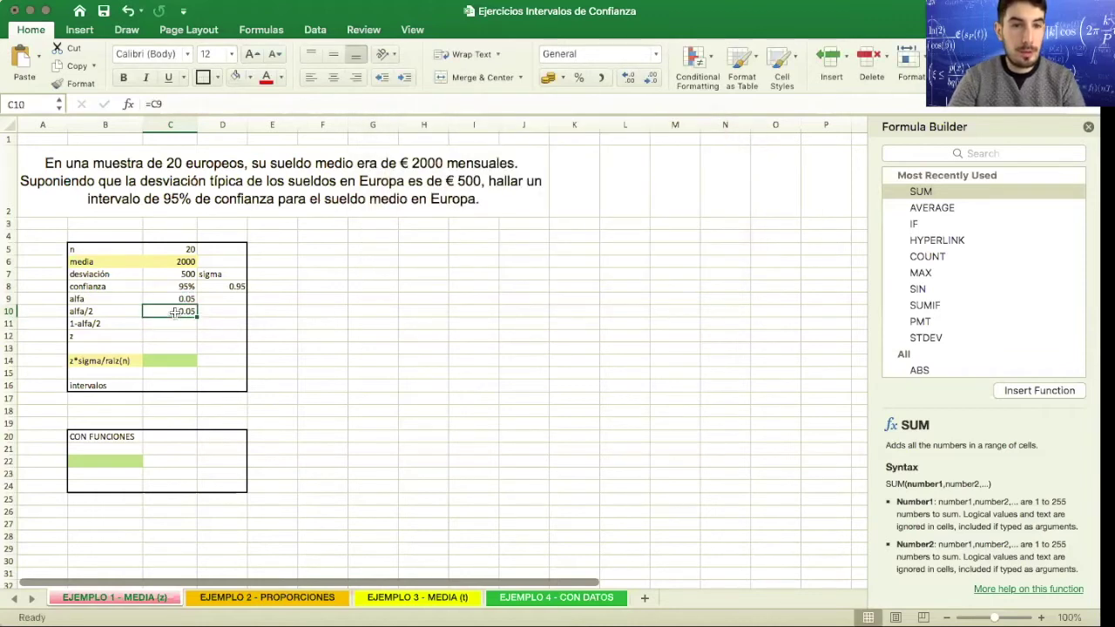
click(178, 104)
text(/2)
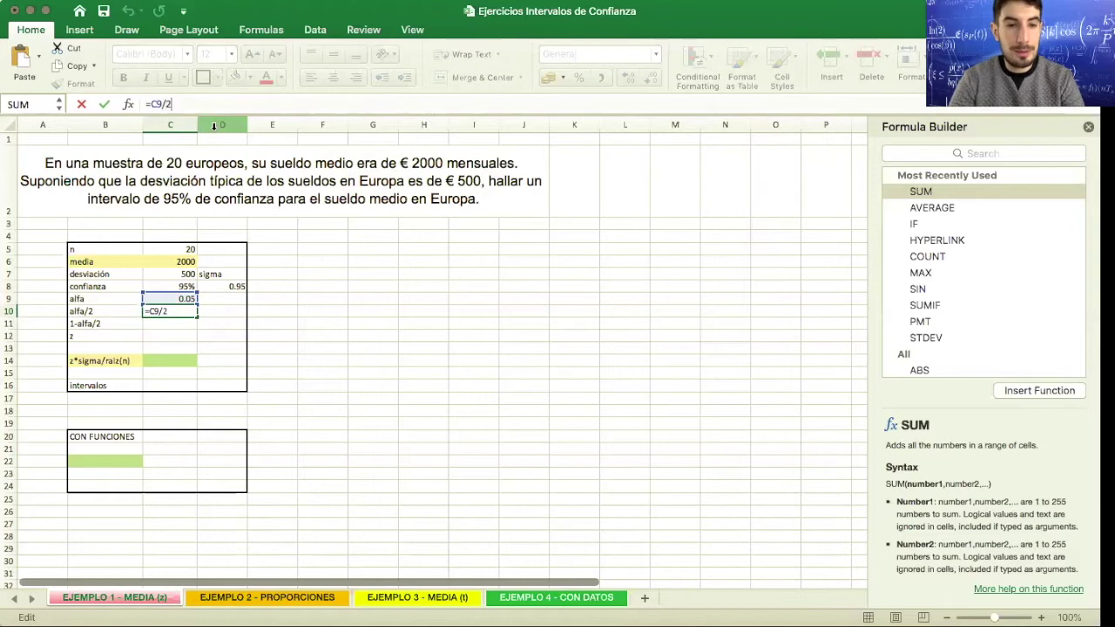
key(Return)
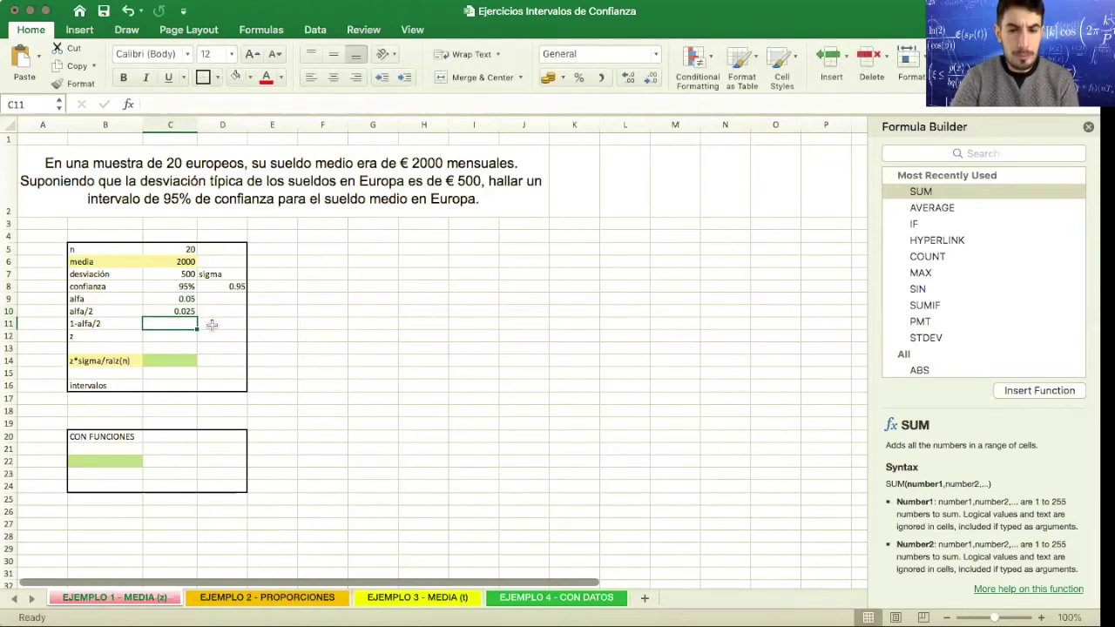
Step: Calculate 1-alfa/2 in C11 with the formula =1-C10
text(=1-)
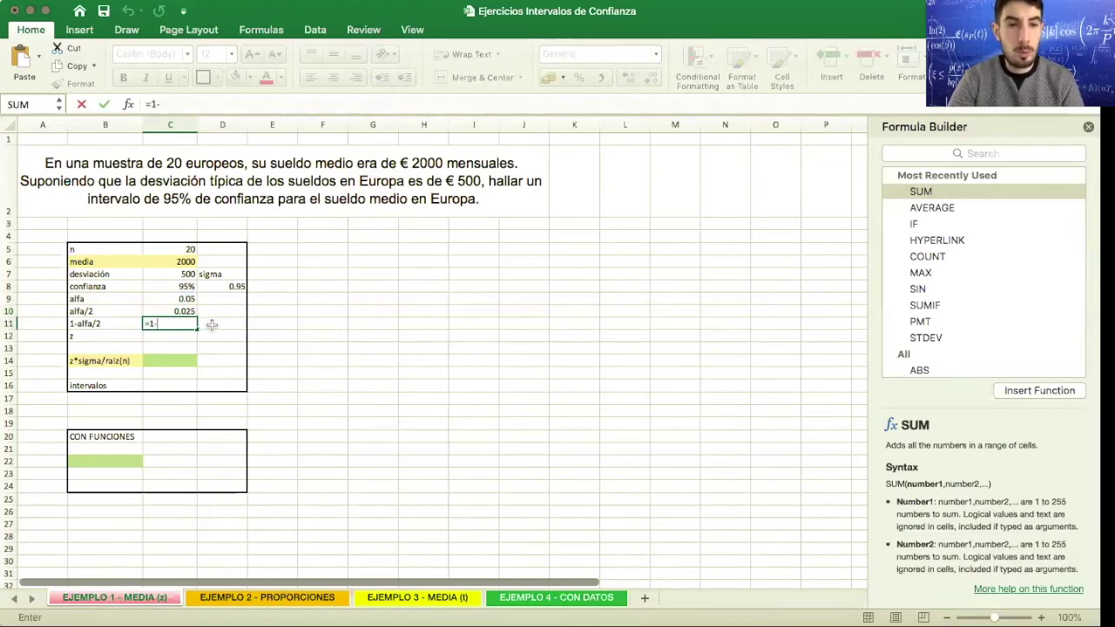
click(188, 312)
key(Return)
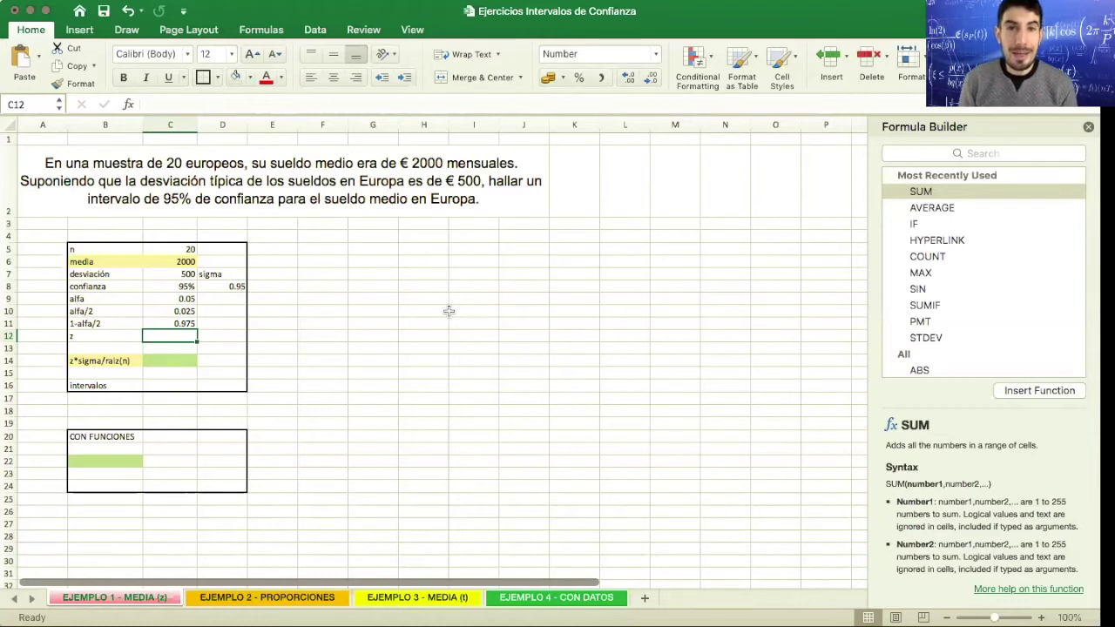
Step: Write the Spanish function name "distr.norm.estand.inv" as a note in E12, beside the z row
key(Right)
key(Right)
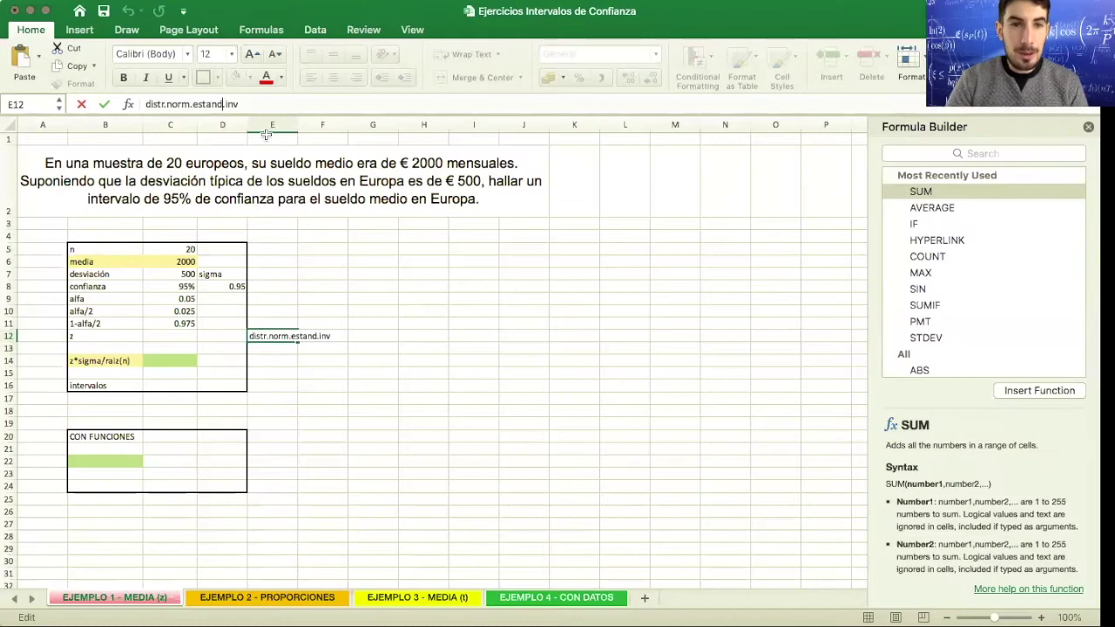
key(Return)
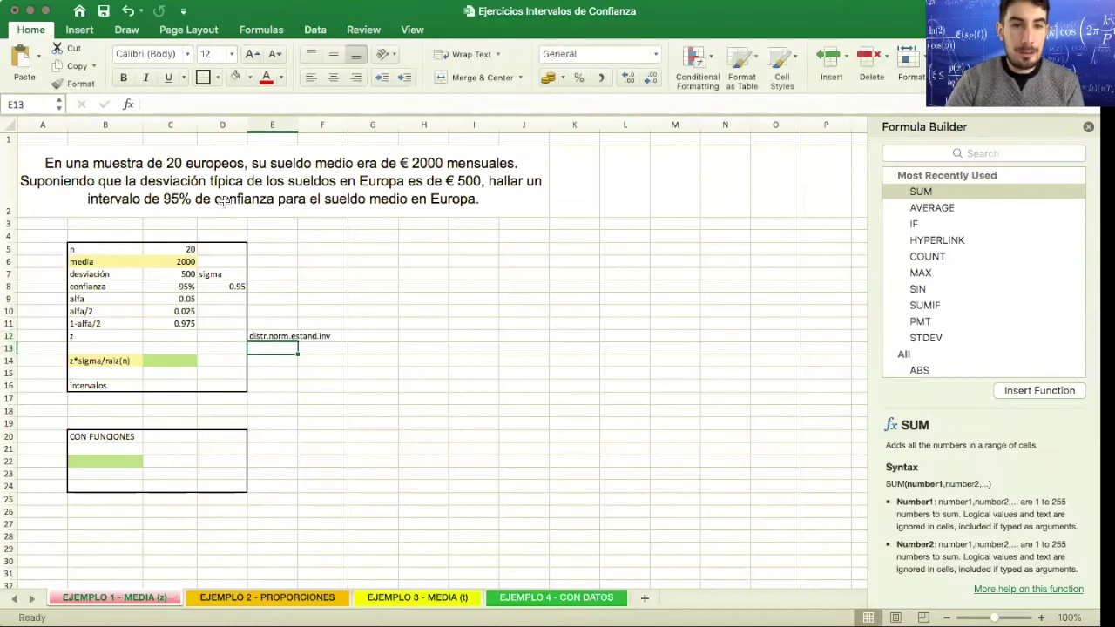
Step: Calculate the critical z value in C12 with the formula =NORMSINV(C11)
click(183, 337)
text(=NORMSINV(C11)
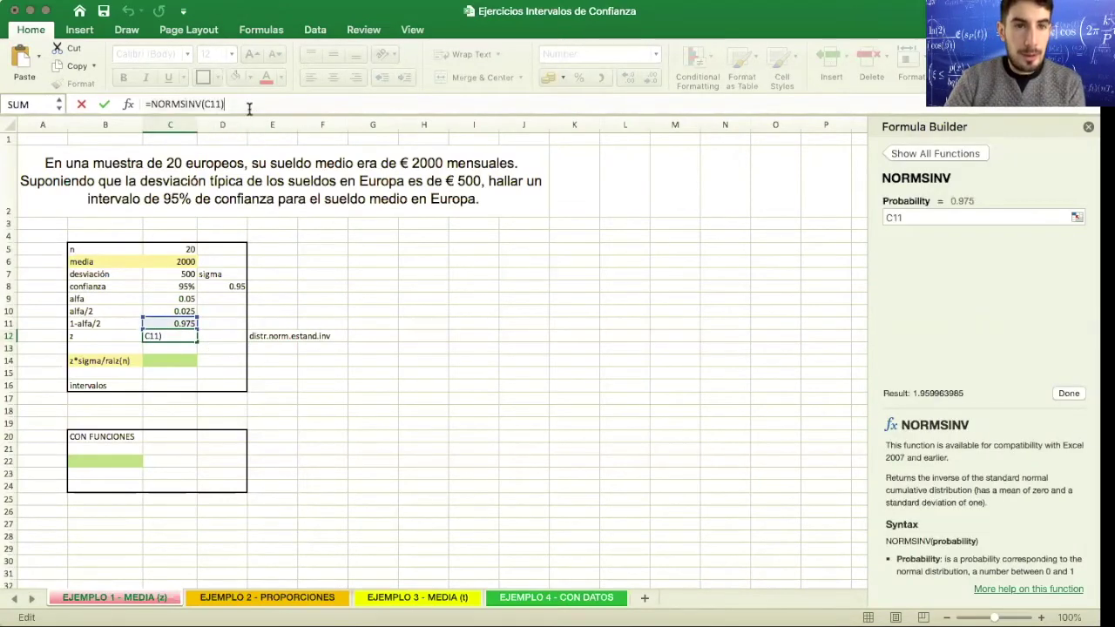
key(Return)
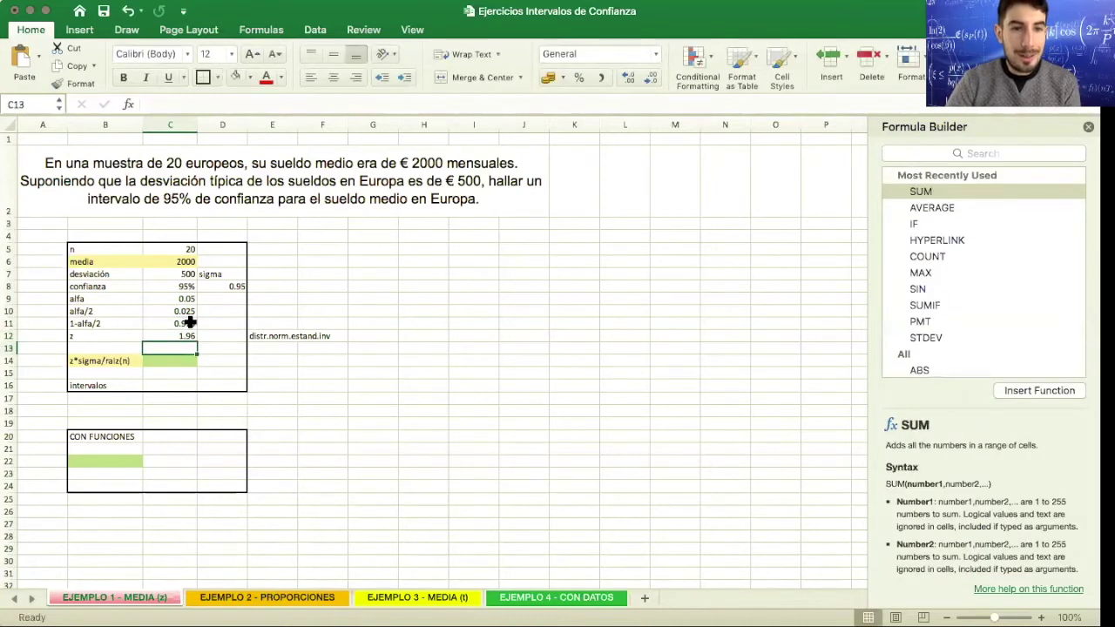
Step: Highlight the z label and its value in B12:C12 with a light green fill
click(172, 340)
drag(114, 340, 175, 338)
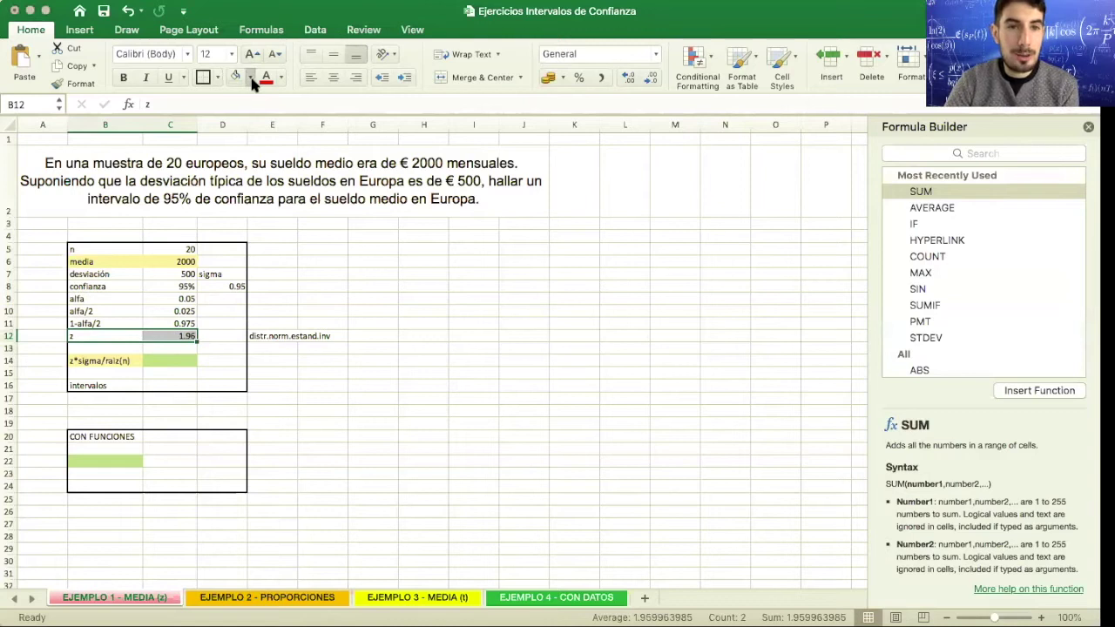
click(340, 386)
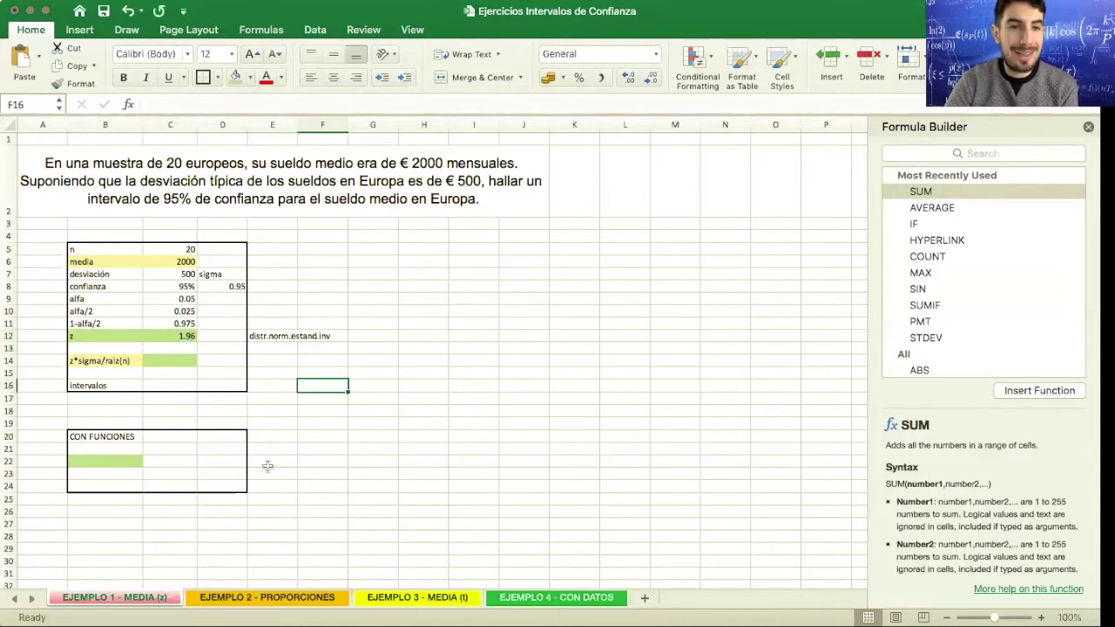
click(116, 338)
drag(116, 338, 174, 338)
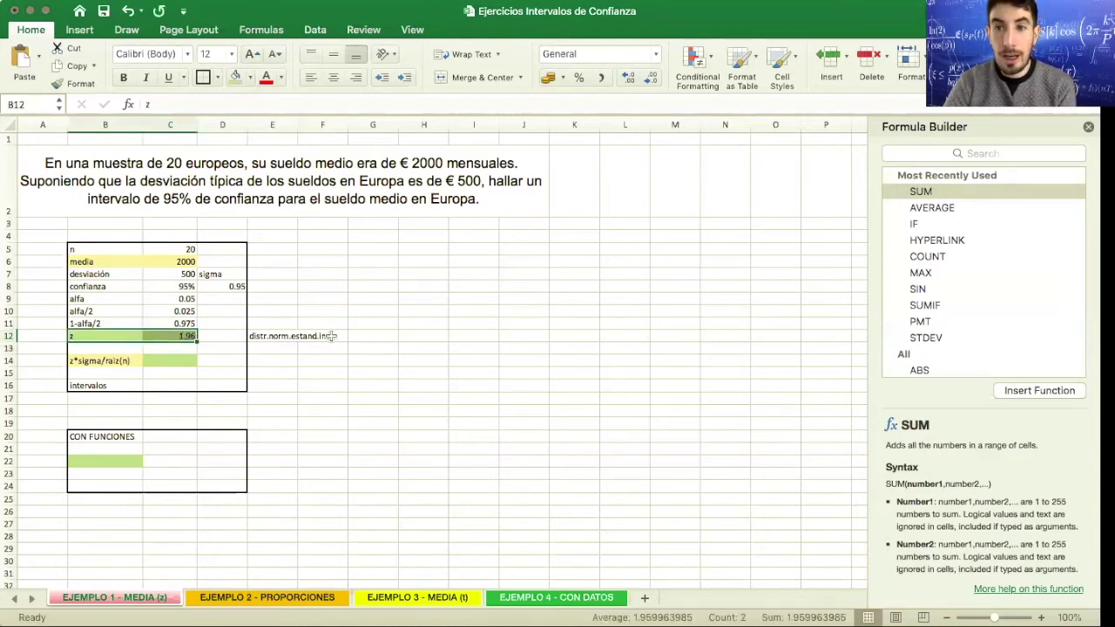
Step: Calculate the margin of error z*sigma/raiz(n) in C14 with the formula =C12*C7/SQRT(C5)
click(155, 361)
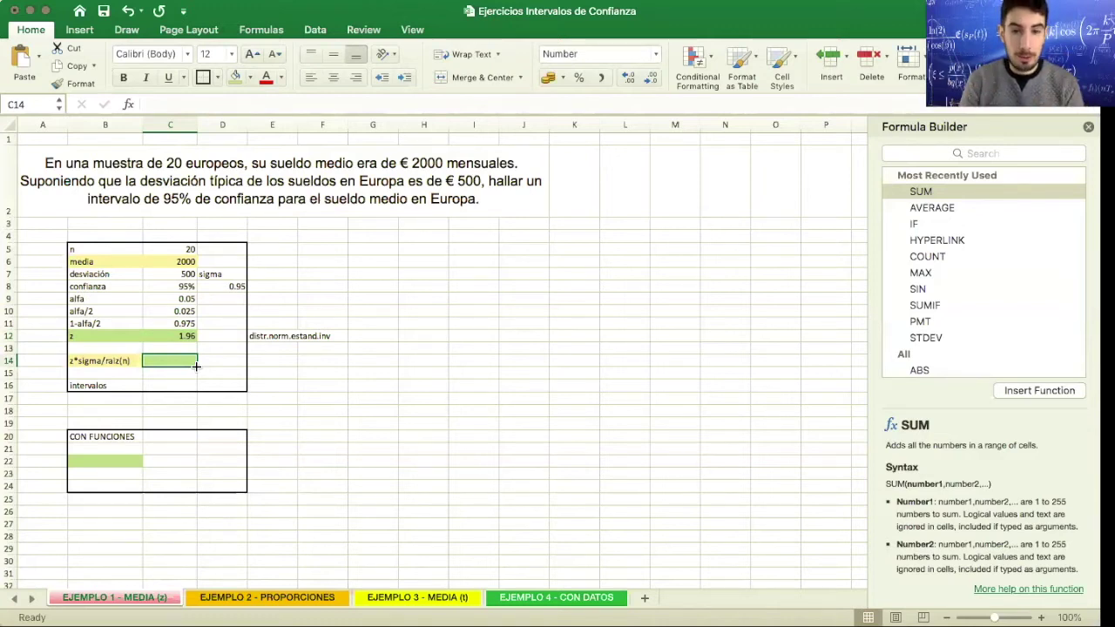
text(=)
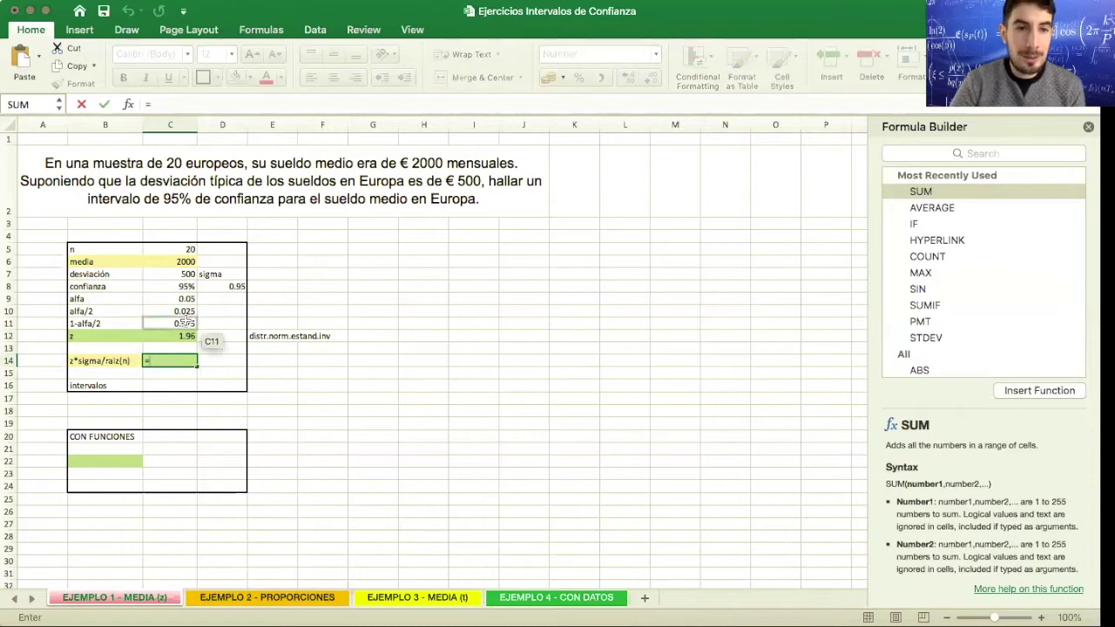
click(193, 336)
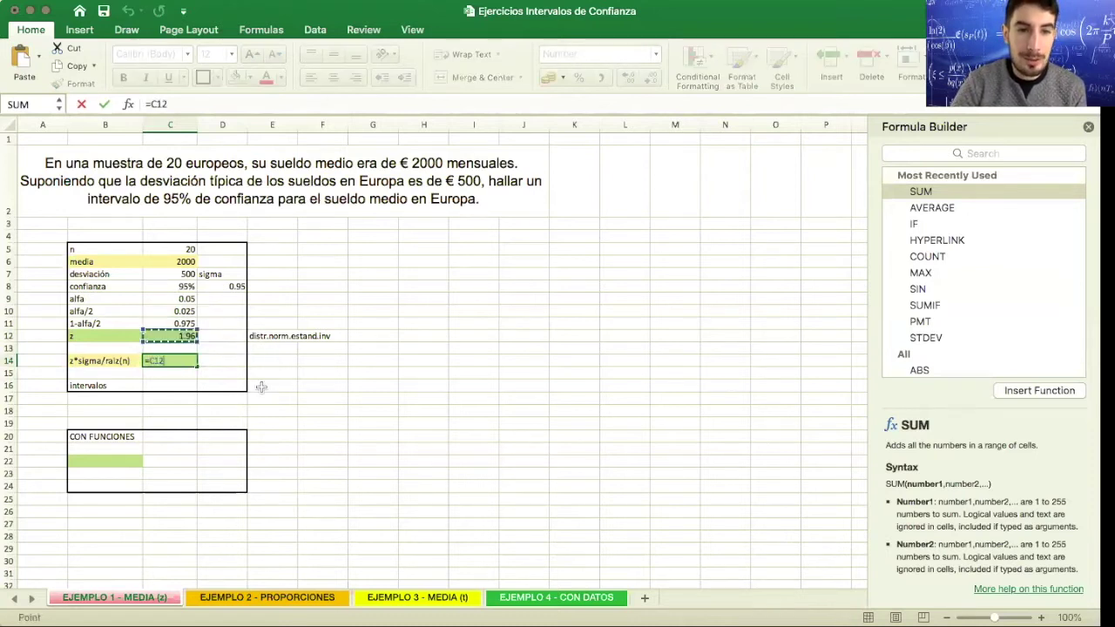
text(*)
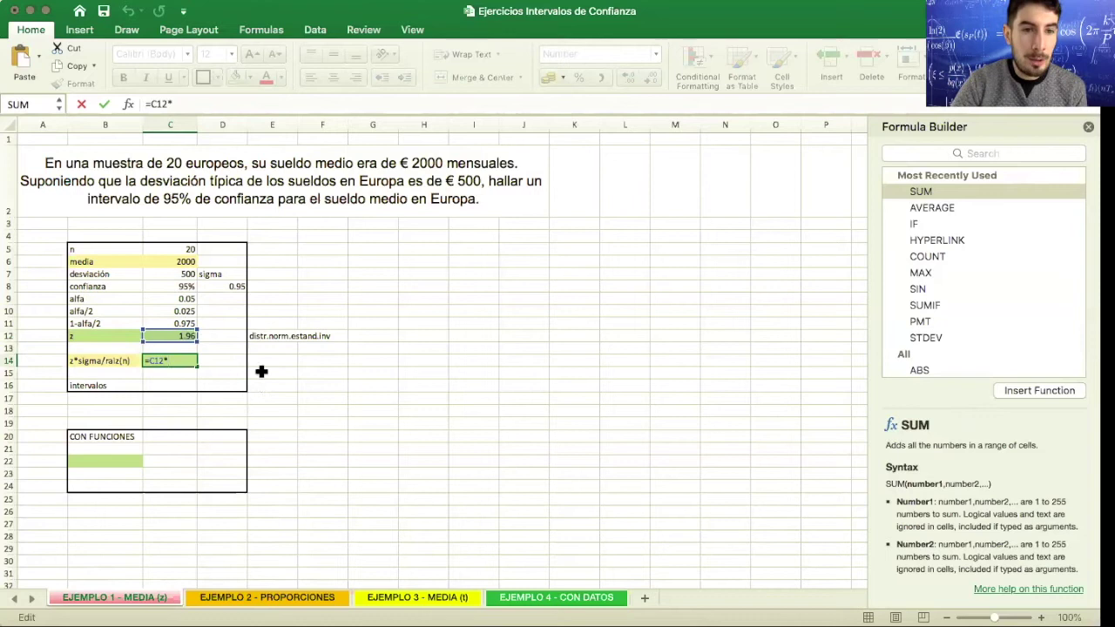
click(182, 273)
text(/)
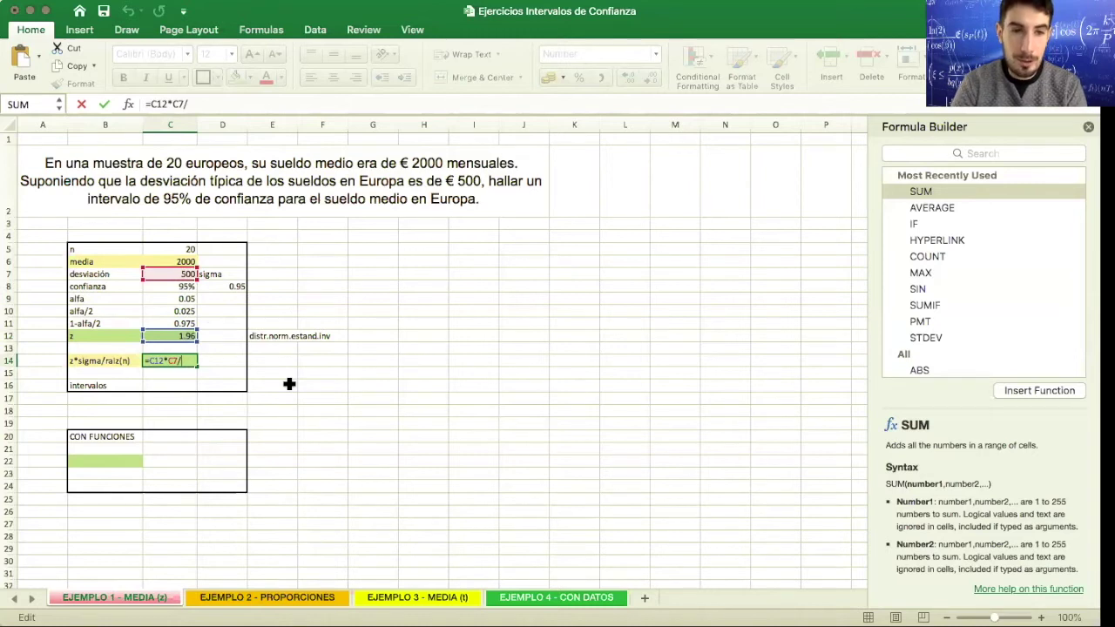
text(sqrt()
click(166, 250)
text())
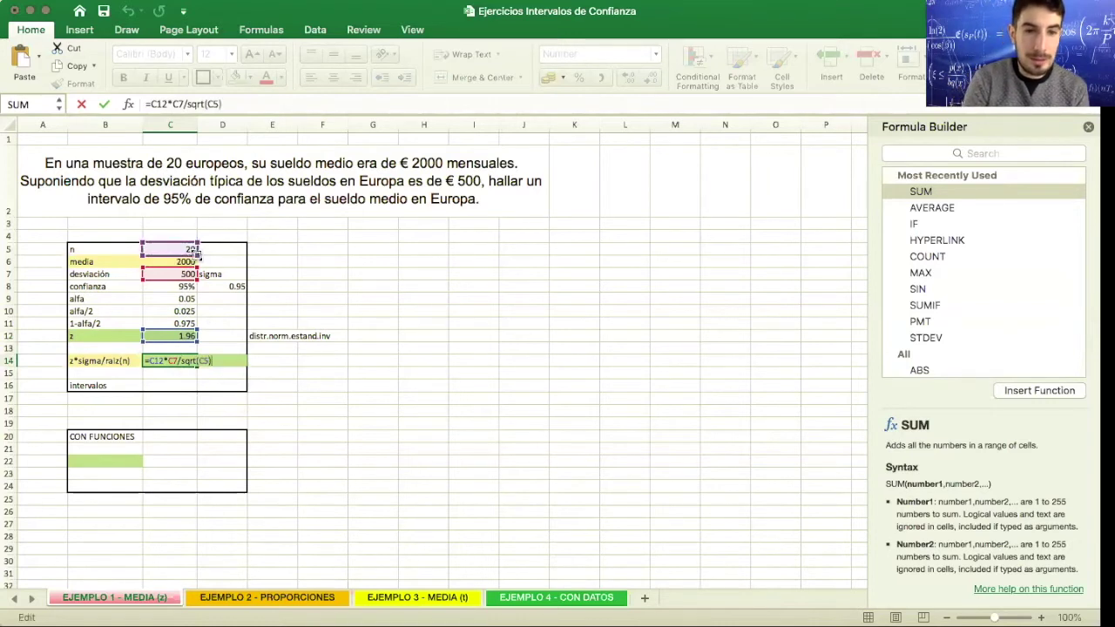
key(Return)
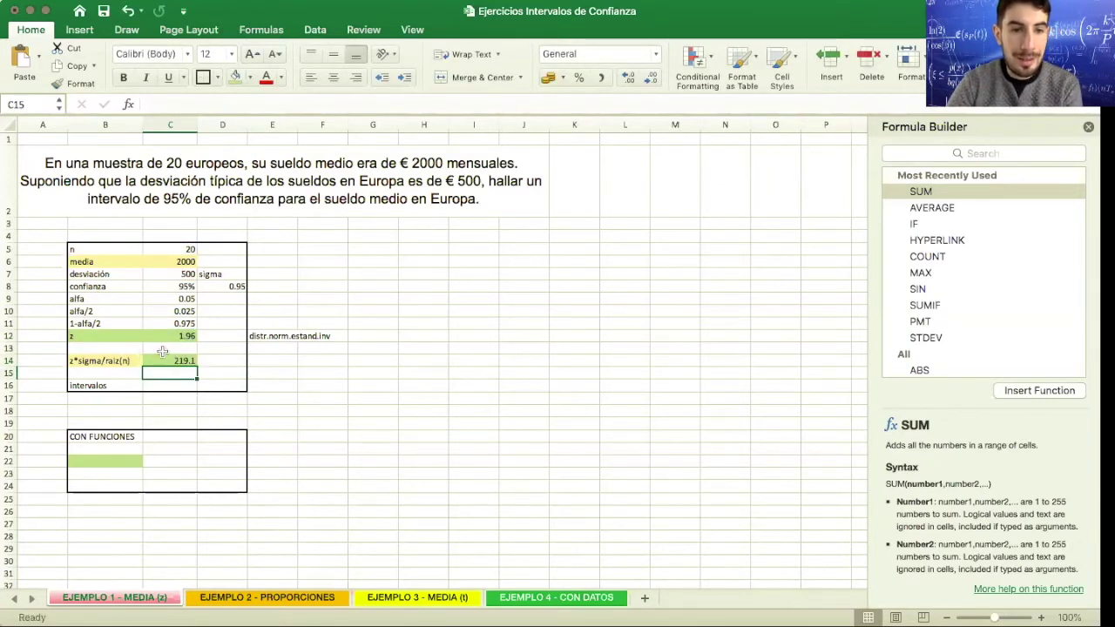
Step: Calculate the lower limit of the confidence interval in C16 with the formula =C6-C14
click(179, 385)
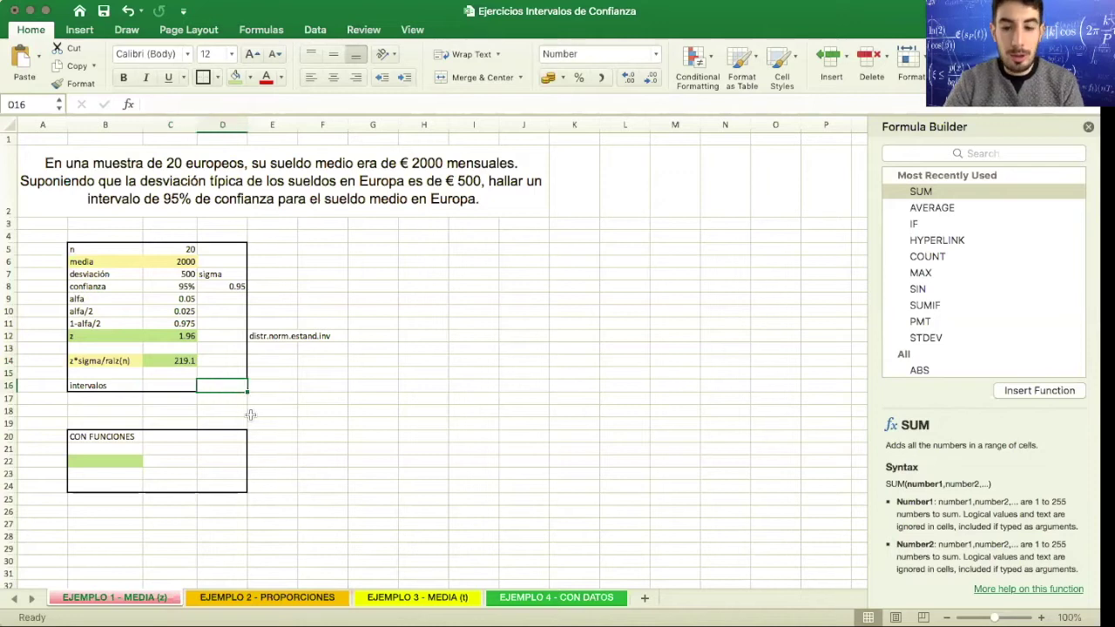
text(=)
click(178, 260)
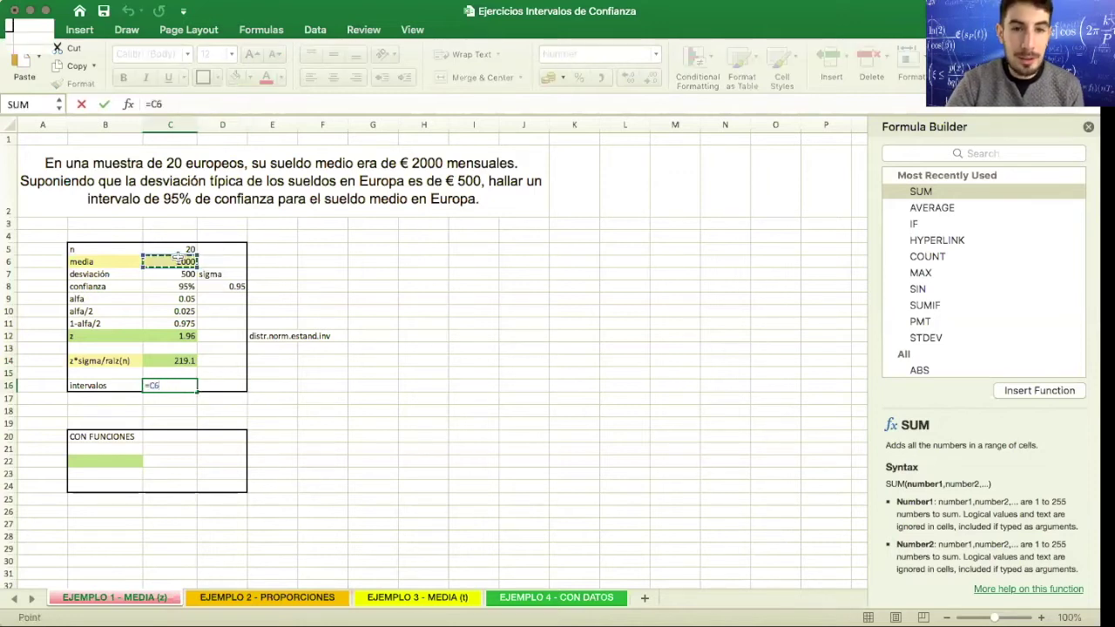
text(-)
click(185, 360)
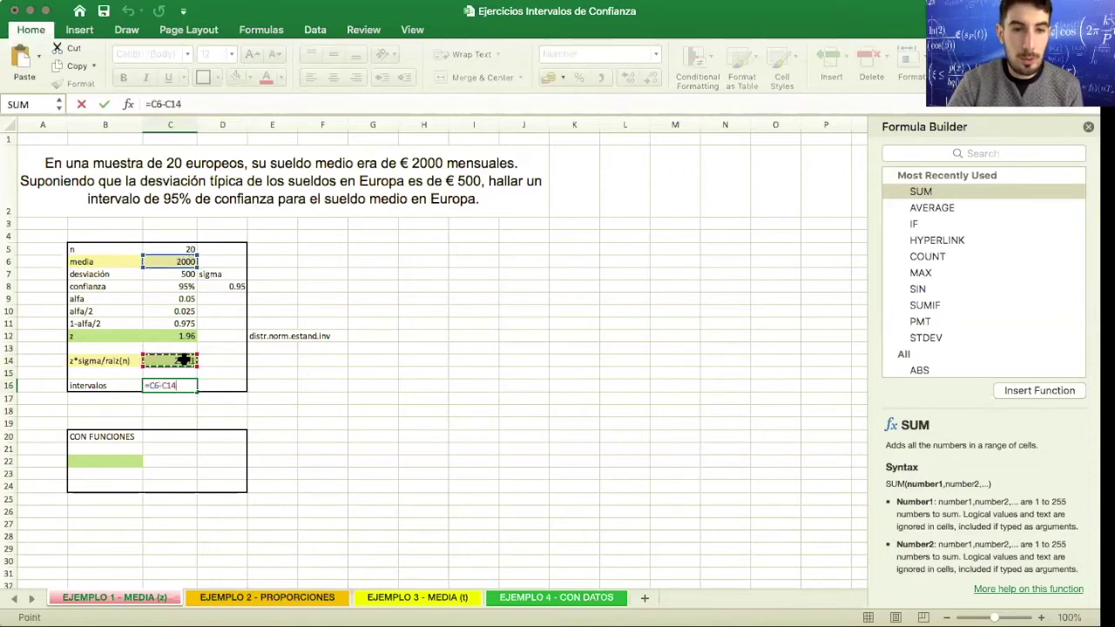
key(Return)
Step: Calculate the upper limit of the confidence interval in D16 with the formula =C6+C14
click(216, 381)
text(=)
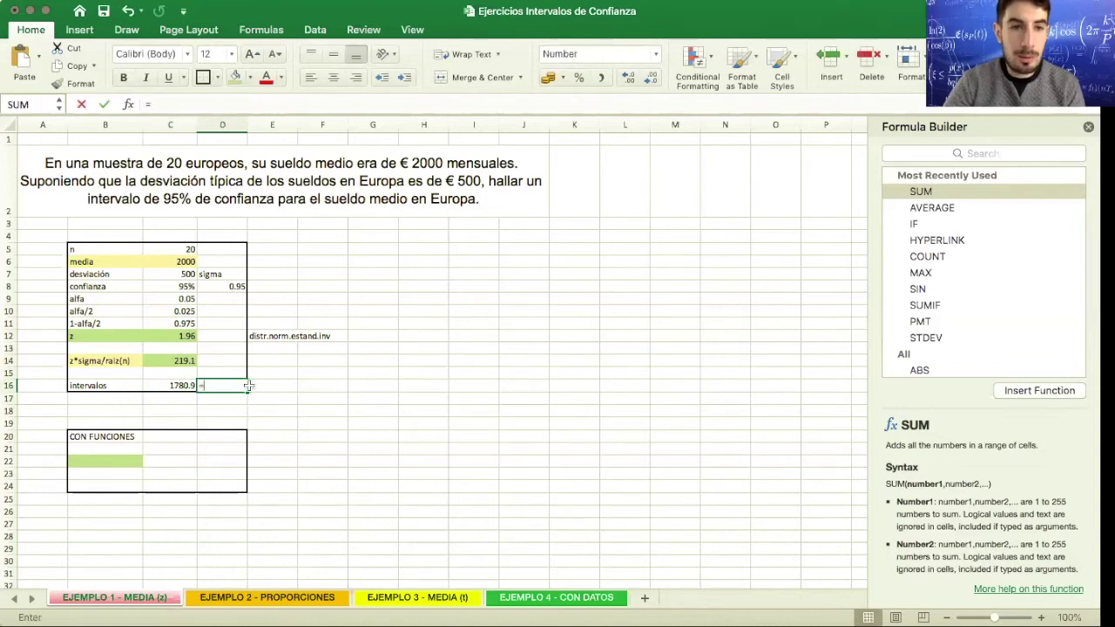
click(169, 274)
click(166, 261)
text(+)
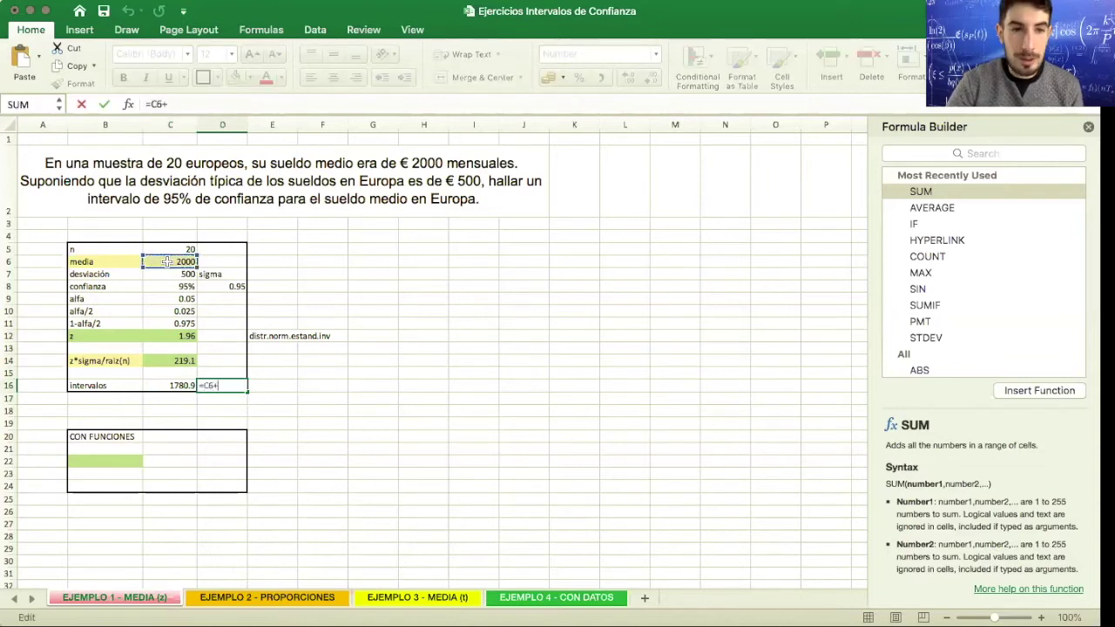
click(186, 360)
key(Return)
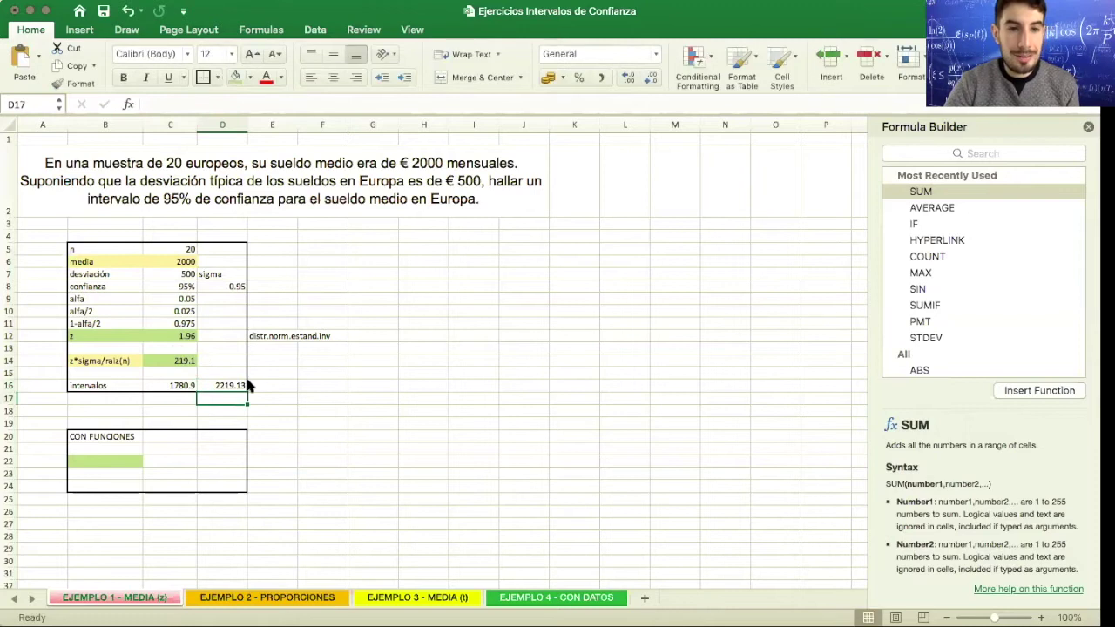
Step: Write the interpretation note "CON UN 95% DE CONFIANZA, SEPUEDE AFIRMAR QUE..." in E16
click(179, 385)
click(287, 387)
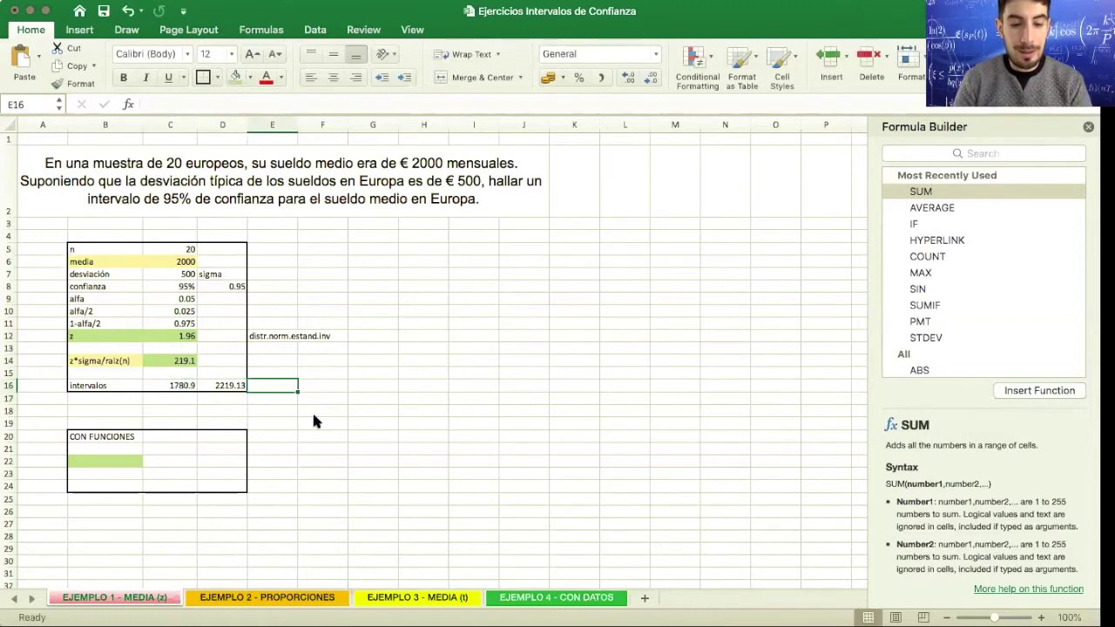
text(CONUN)
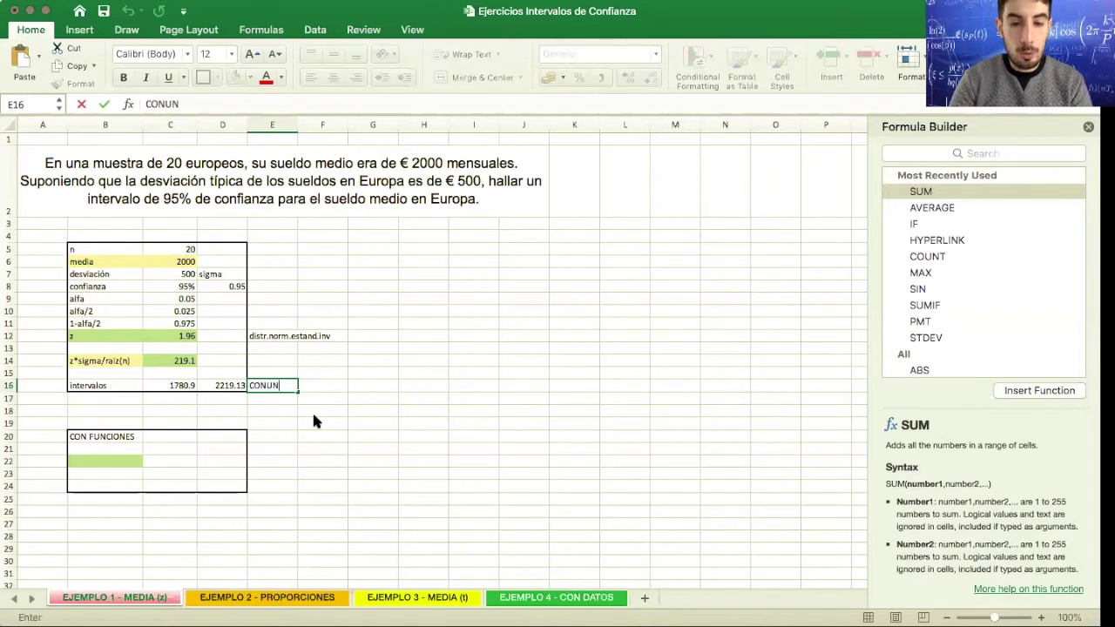
text( 95% DE)
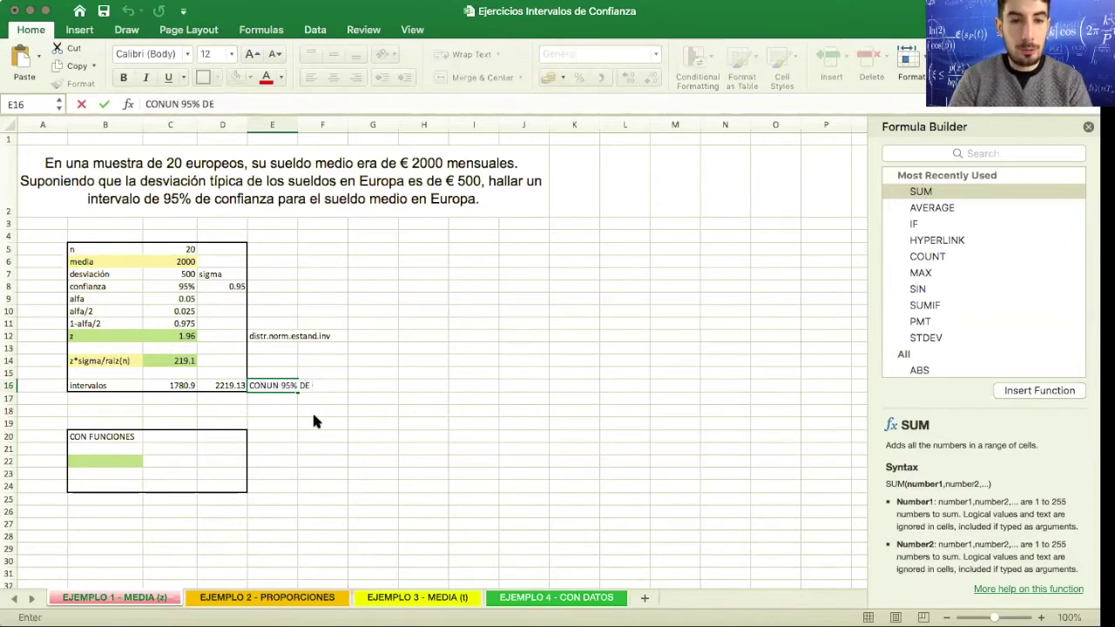
text( CONFIANZA)
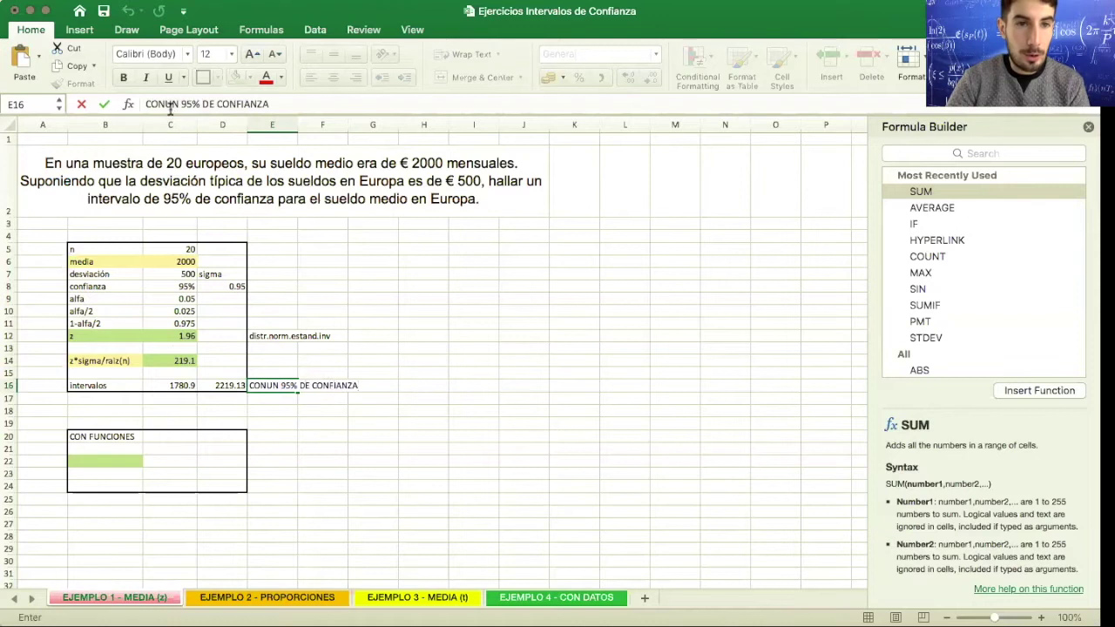
click(165, 104)
click(283, 104)
text(, )
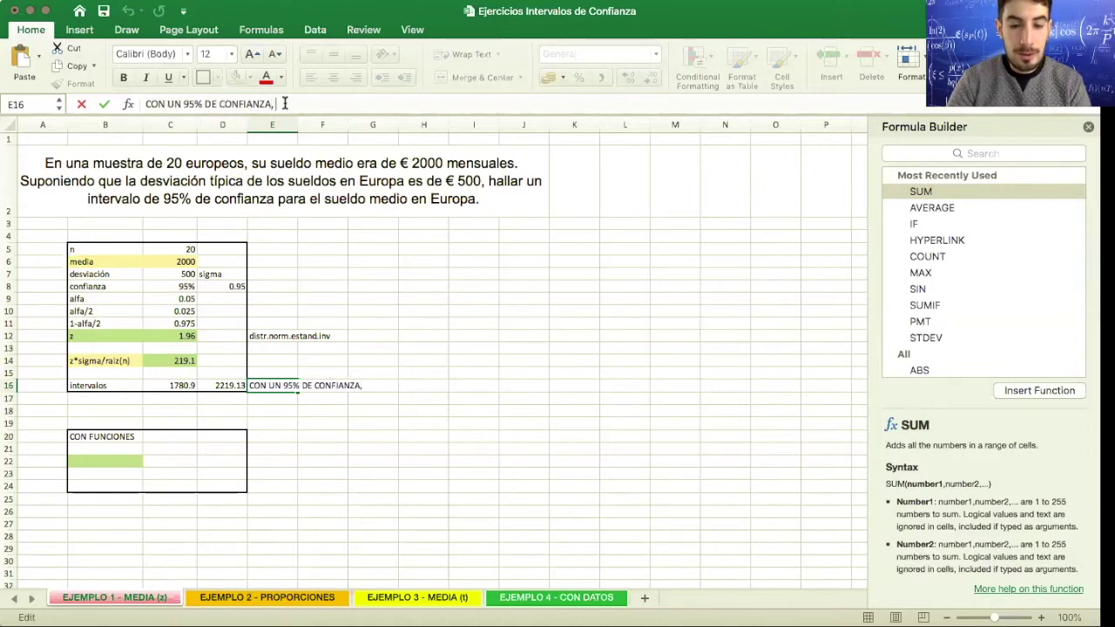
text(SEP)
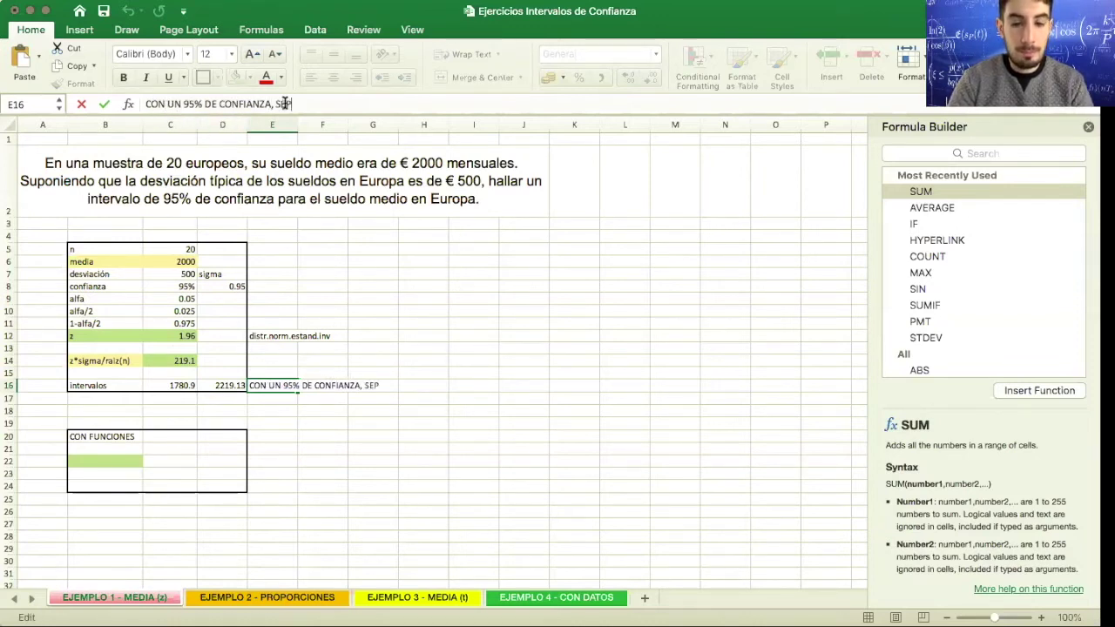
text(UEDE AFIRMAR QUE...)
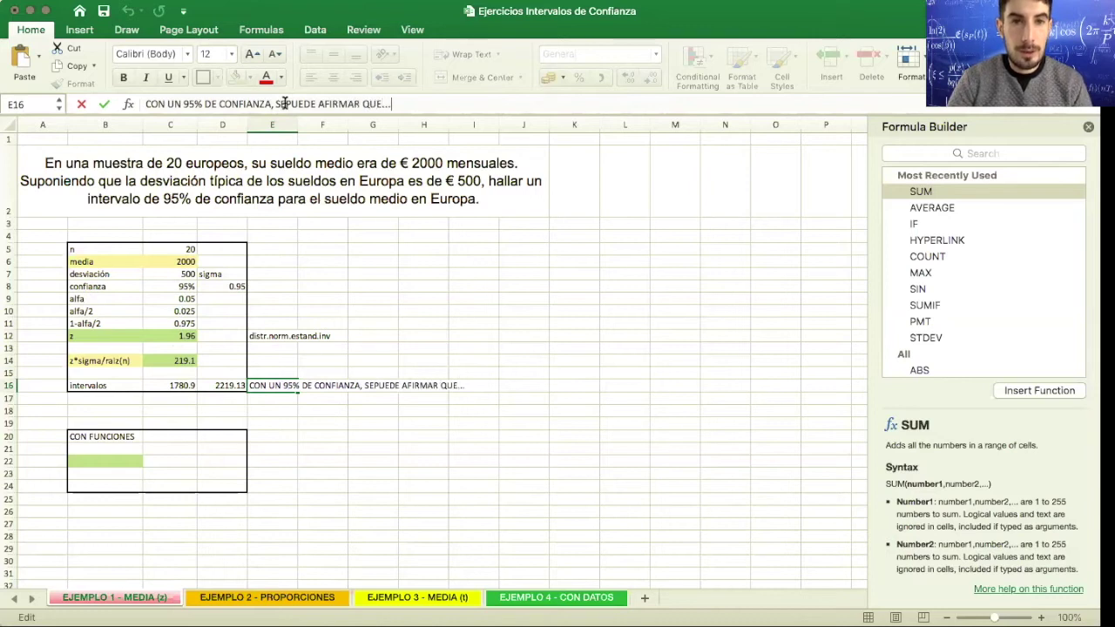
key(Return)
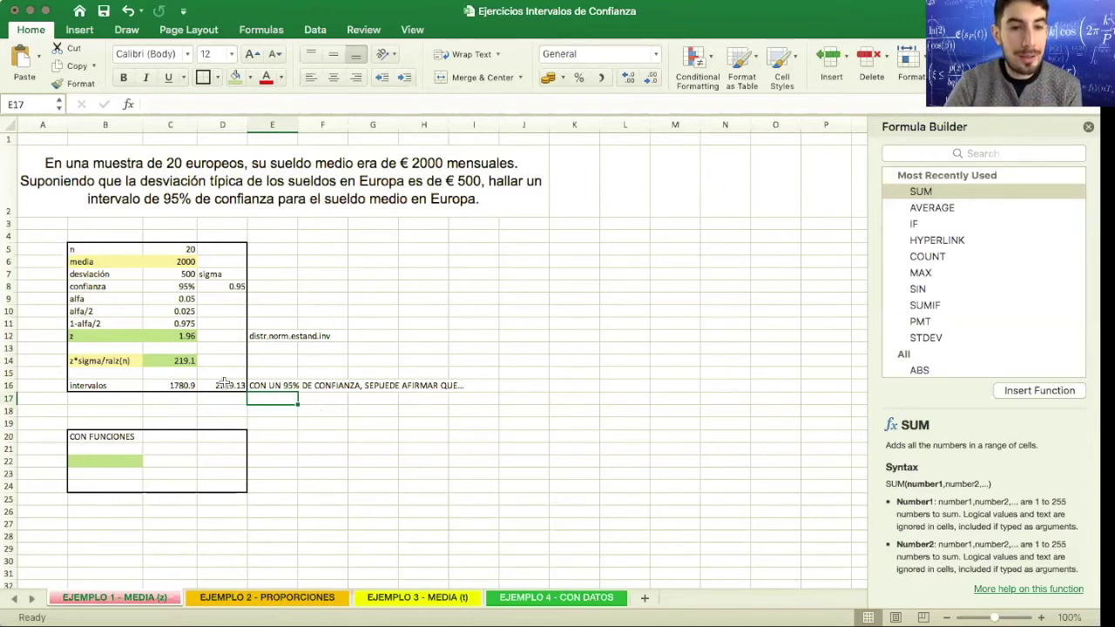
key(Right)
key(Down)
key(Down)
key(Down)
key(Down)
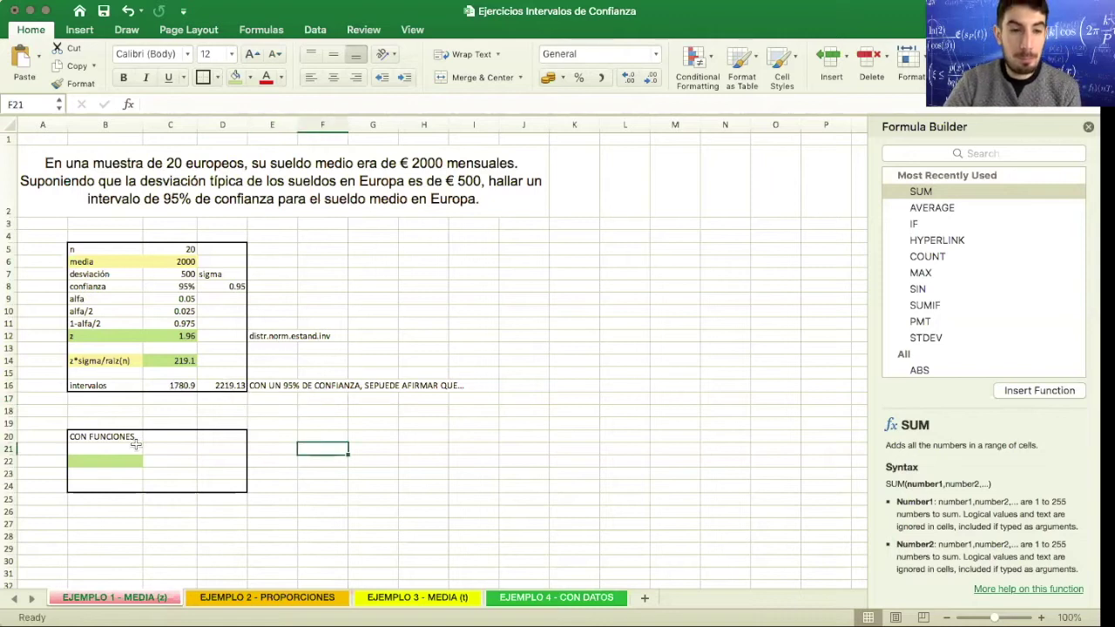
click(137, 446)
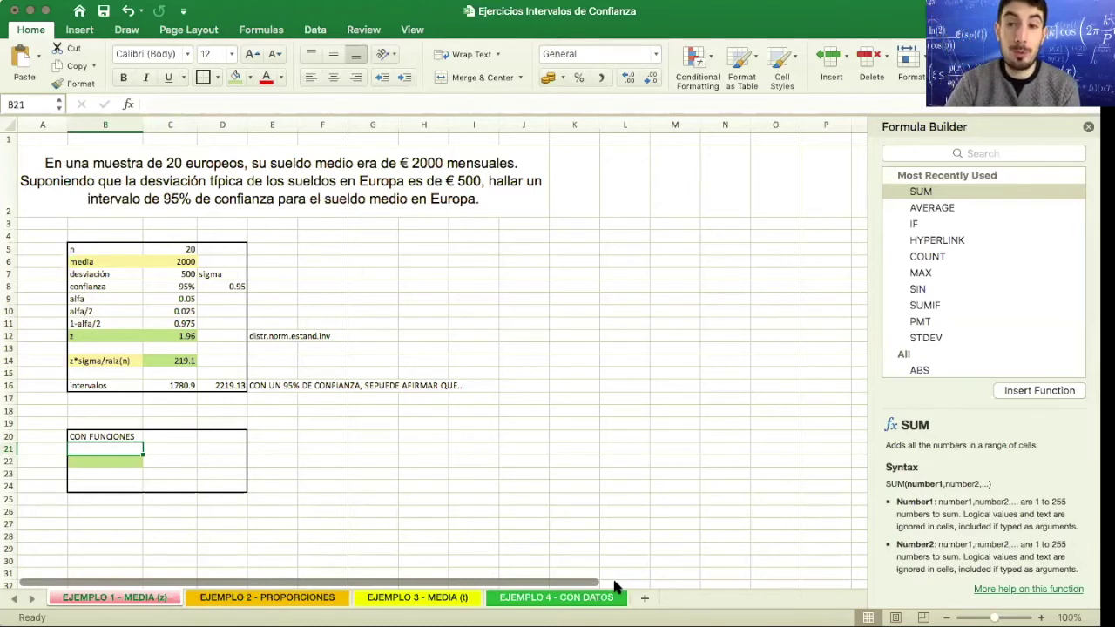
Step: Write the function name INTERVALO.CONFIANZA.NORM as a note in E21, beside the CON FUNCIONES block
click(283, 448)
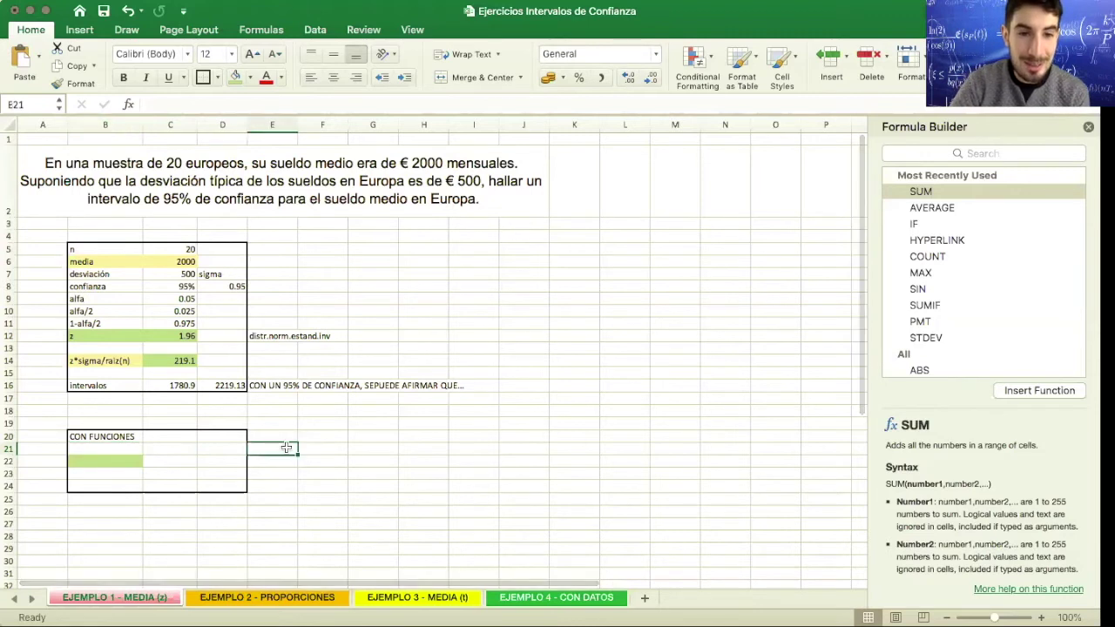
text(INTERVAL)
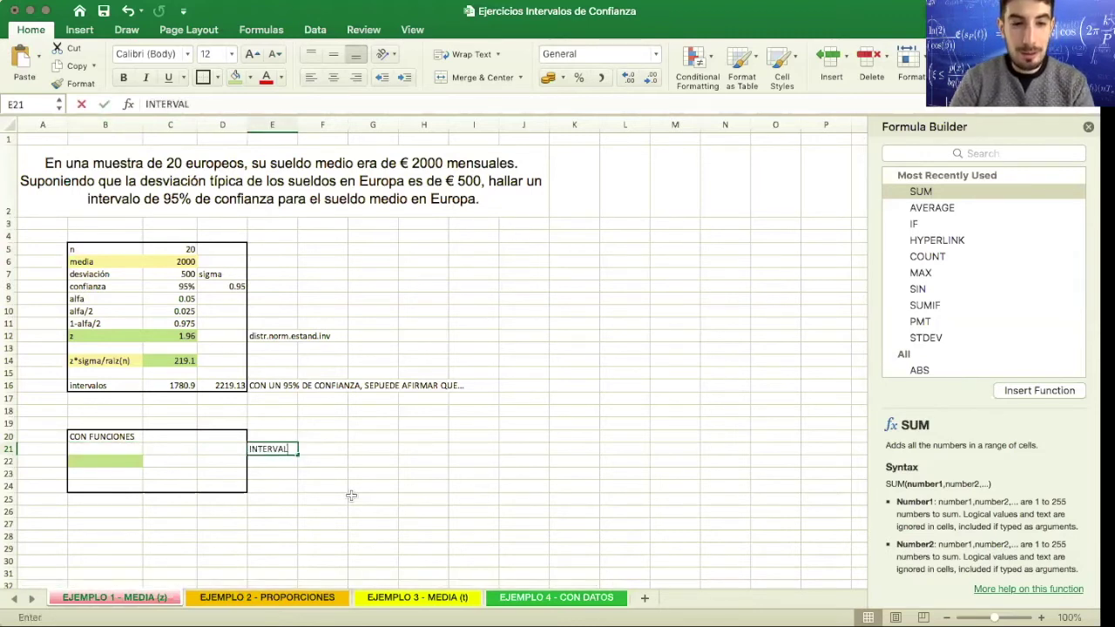
text(O.CONFIAN)
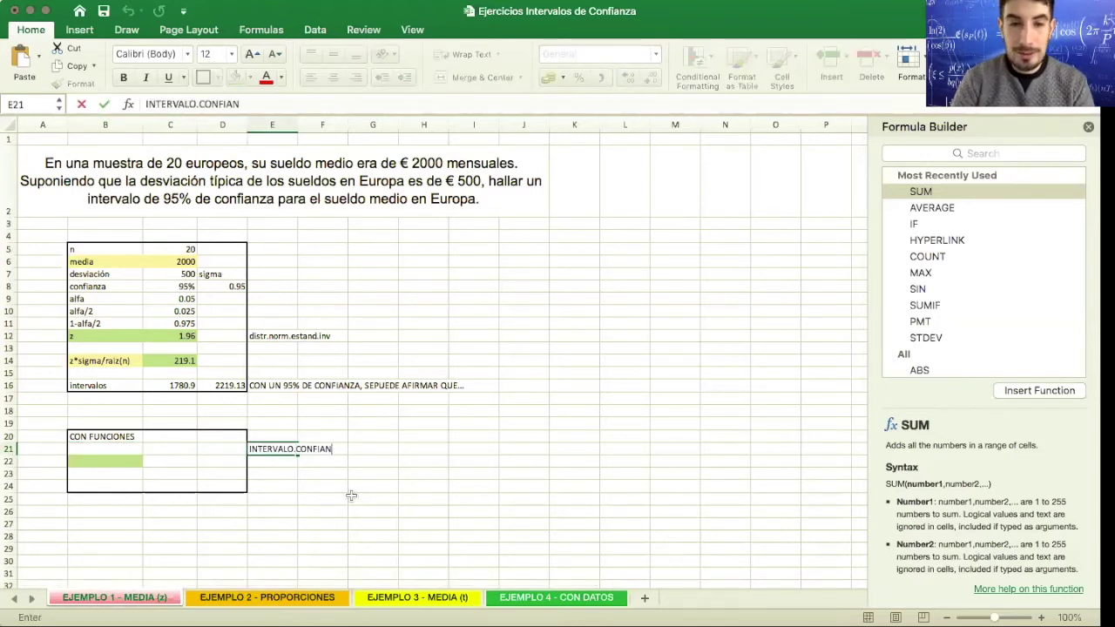
text(ZA.NORM)
key(Return)
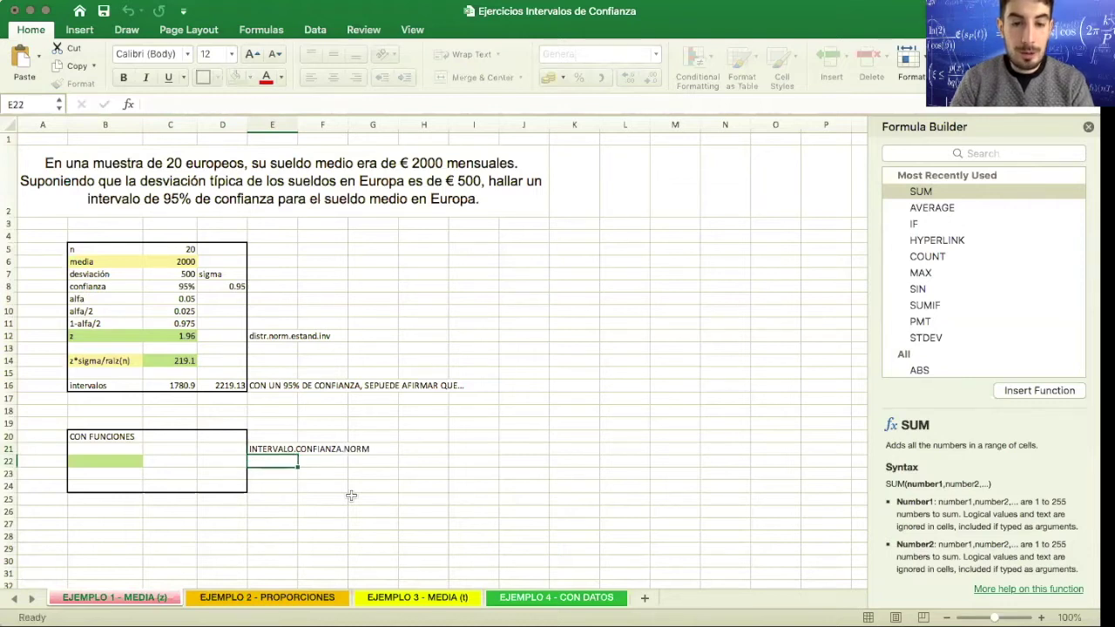
Step: Write the alternative function name INTERVALO.CONFIANZA as a note in E22
text(INTER)
text(VALO.C)
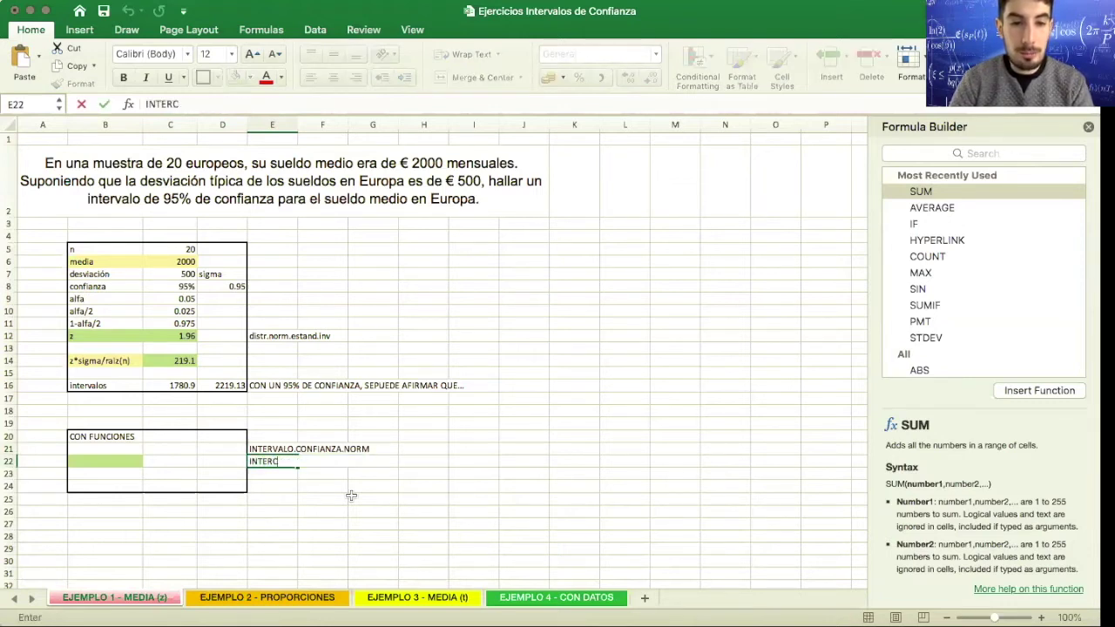
text(ONFIANZA.)
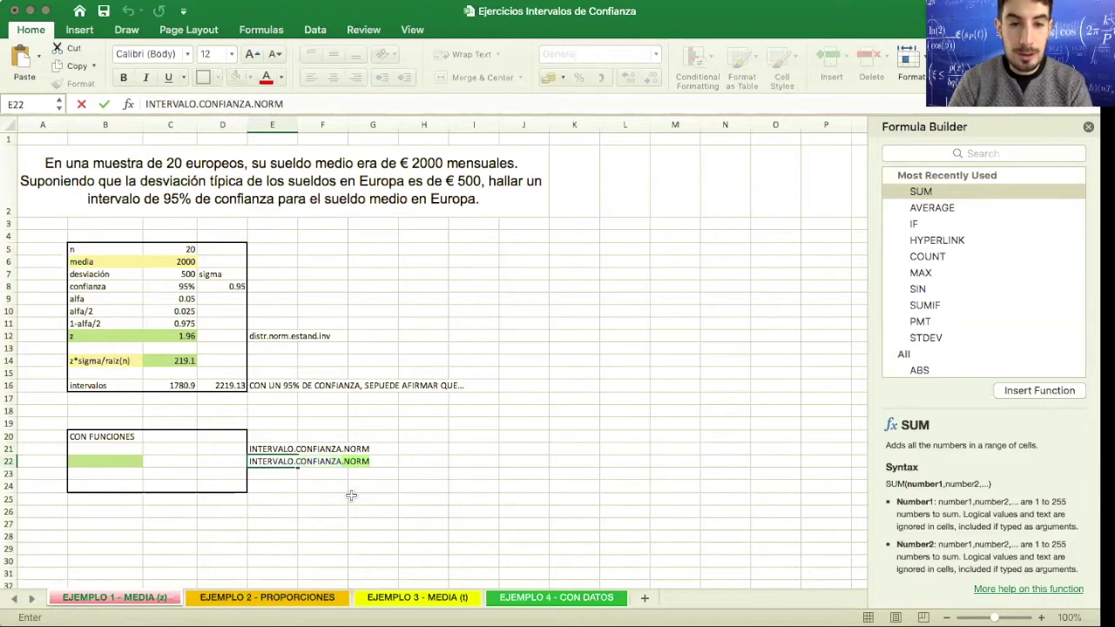
key(BackSpace)
key(BackSpace)
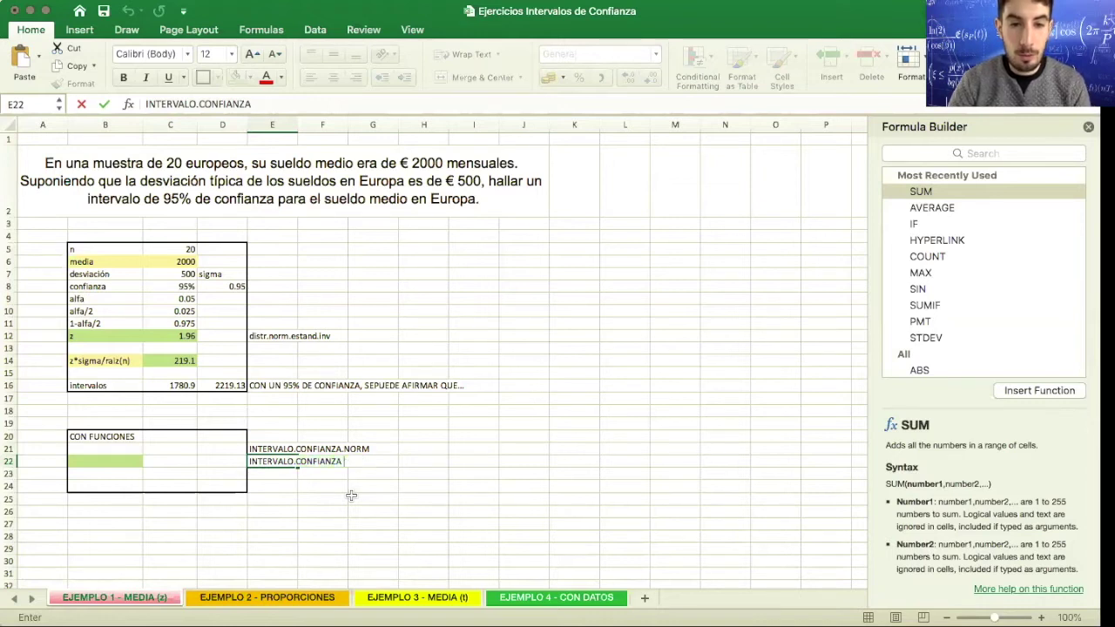
key(Return)
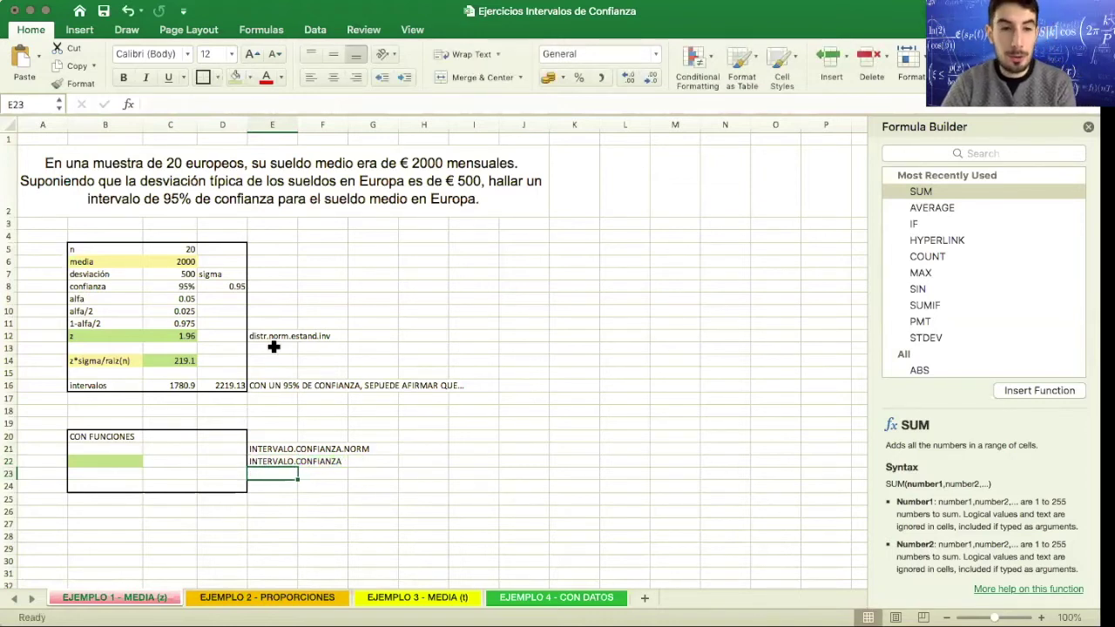
Step: Start a CONFIDENCE.NORM formula in B22 and open its arguments in the Formula Builder
click(135, 459)
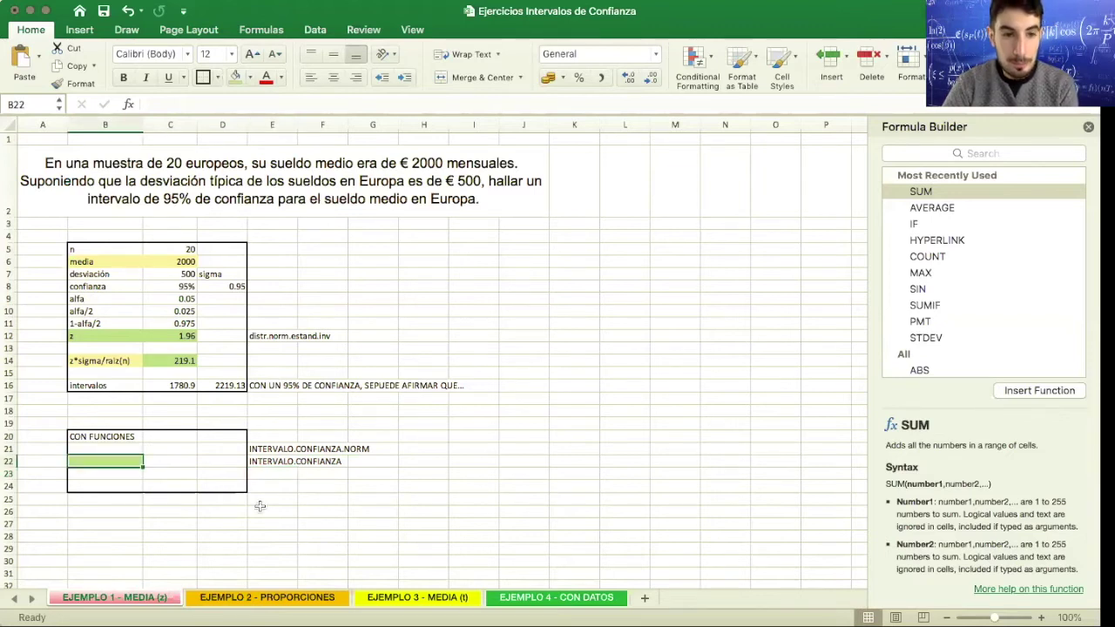
text(=)
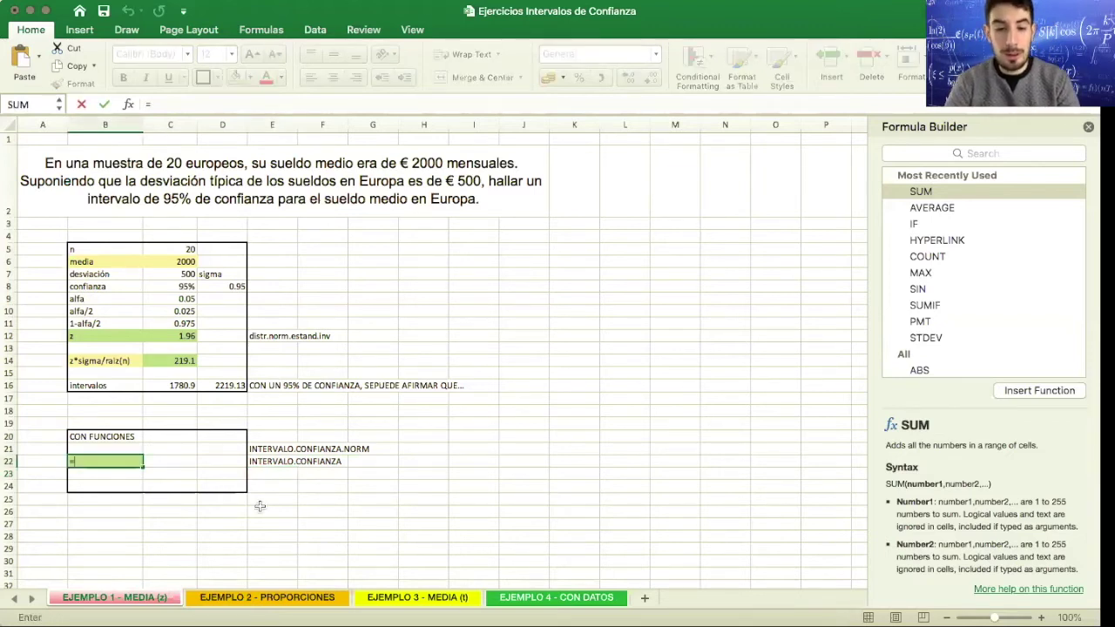
text(CONFI)
key(Down)
key(Up)
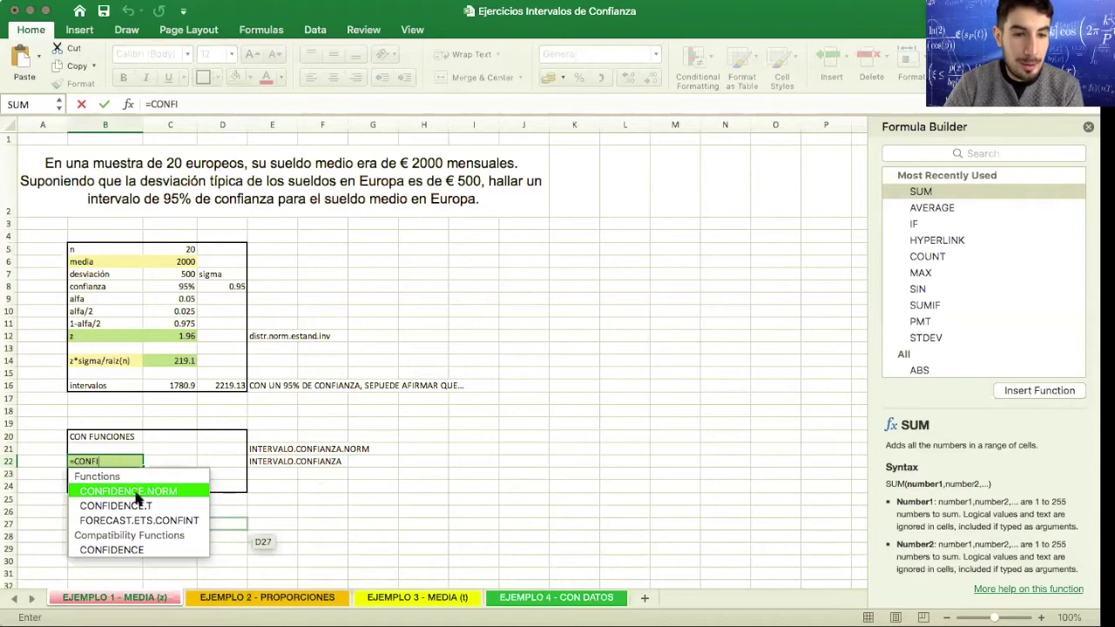
key(Tab)
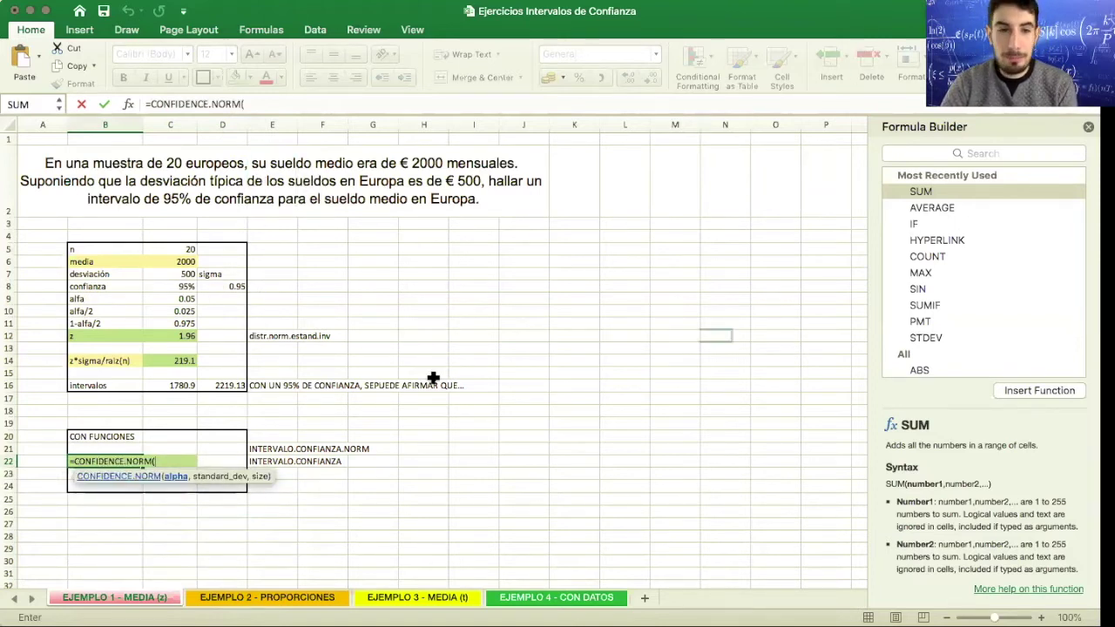
click(171, 103)
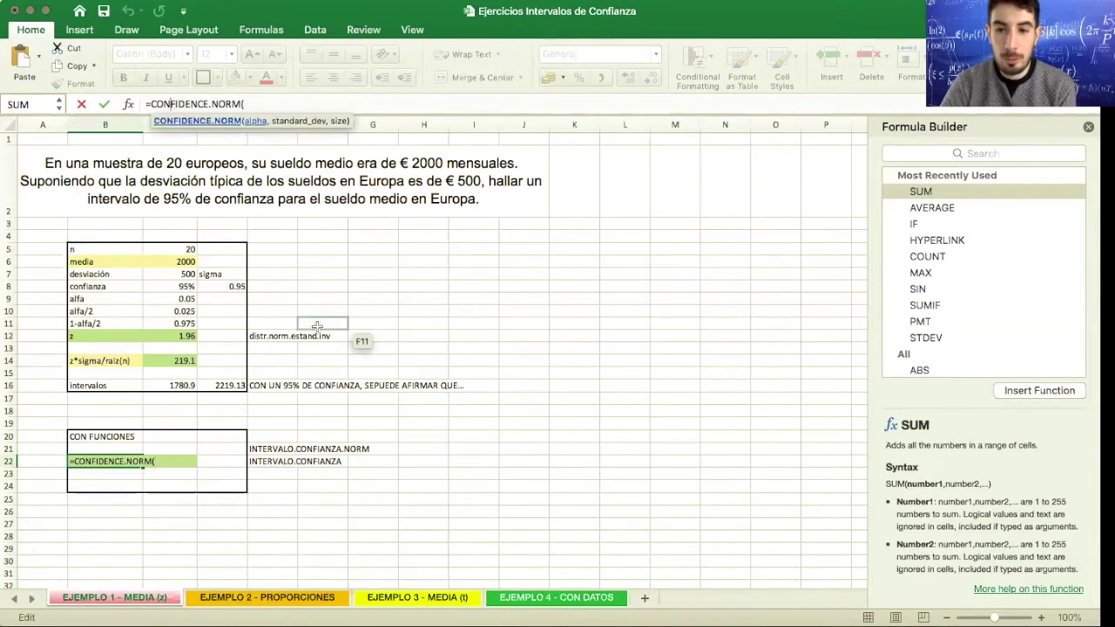
click(129, 105)
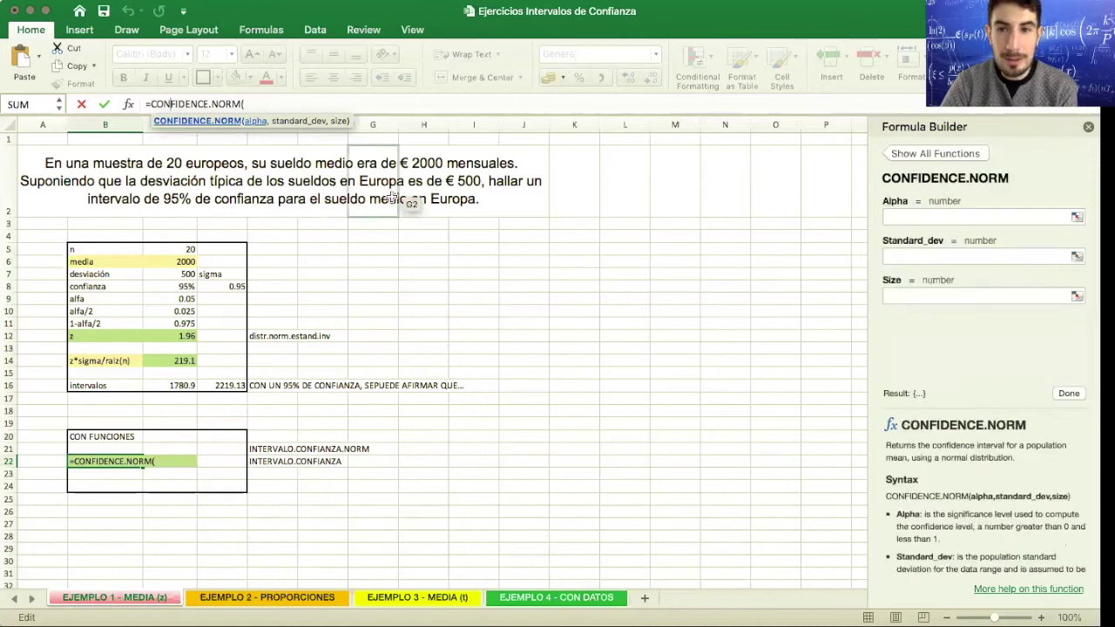
Step: Set the CONFIDENCE.NORM arguments to Alpha C9, Standard_dev C7 and Size C5, and complete the formula in B22
click(925, 215)
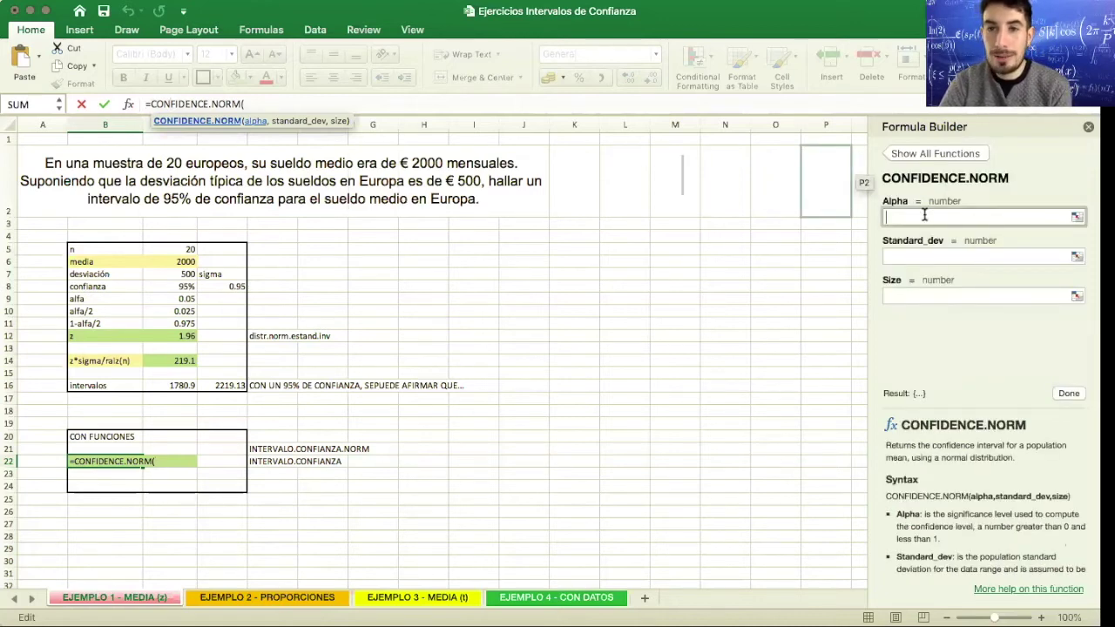
click(178, 299)
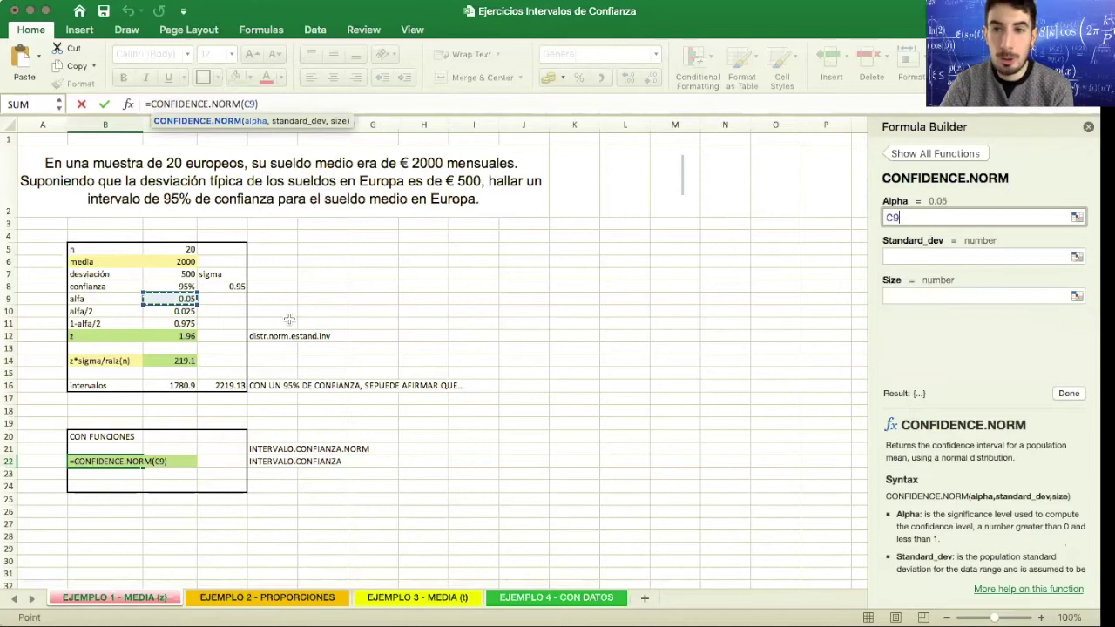
click(948, 253)
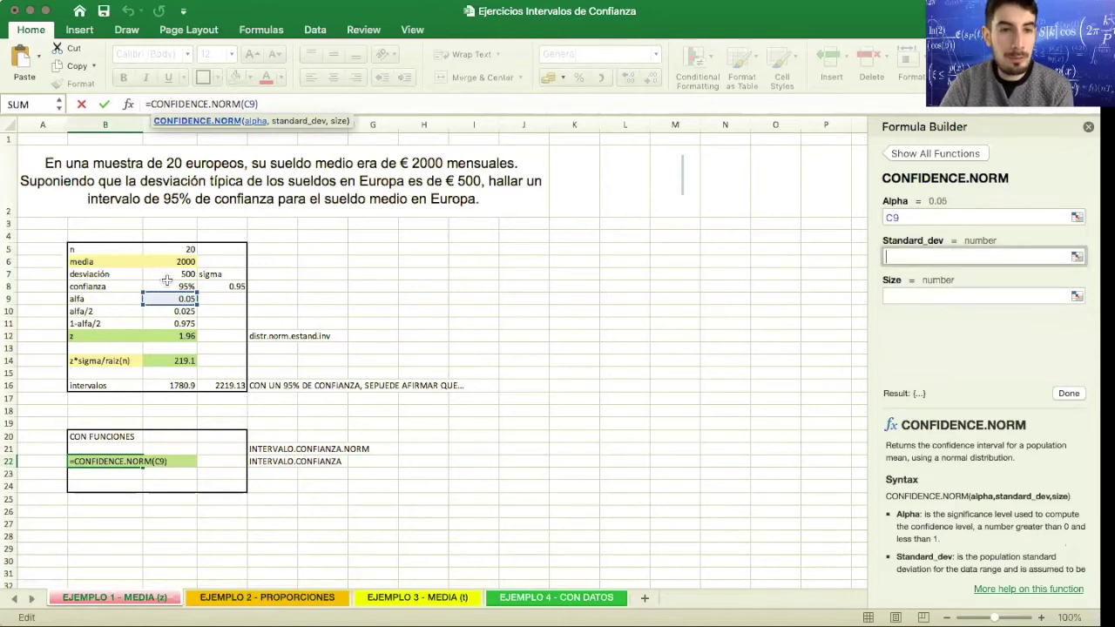
click(170, 276)
key(Tab)
click(178, 252)
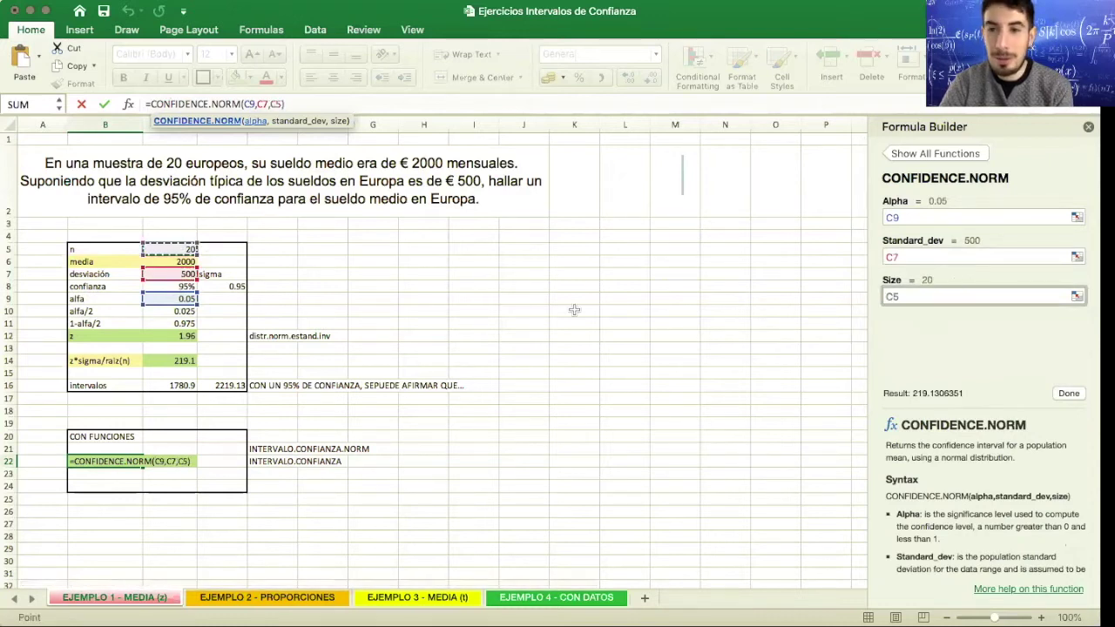
click(1069, 394)
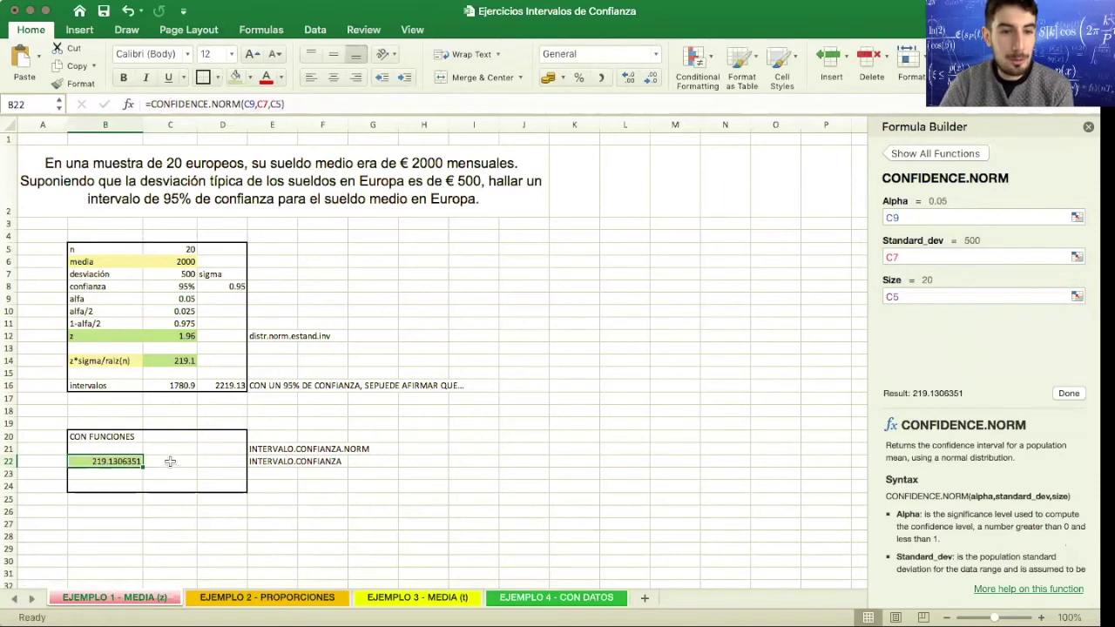
Step: Calculate the lower interval limit in C23 of the CON FUNCIONES block with the formula =C6-B22
click(171, 462)
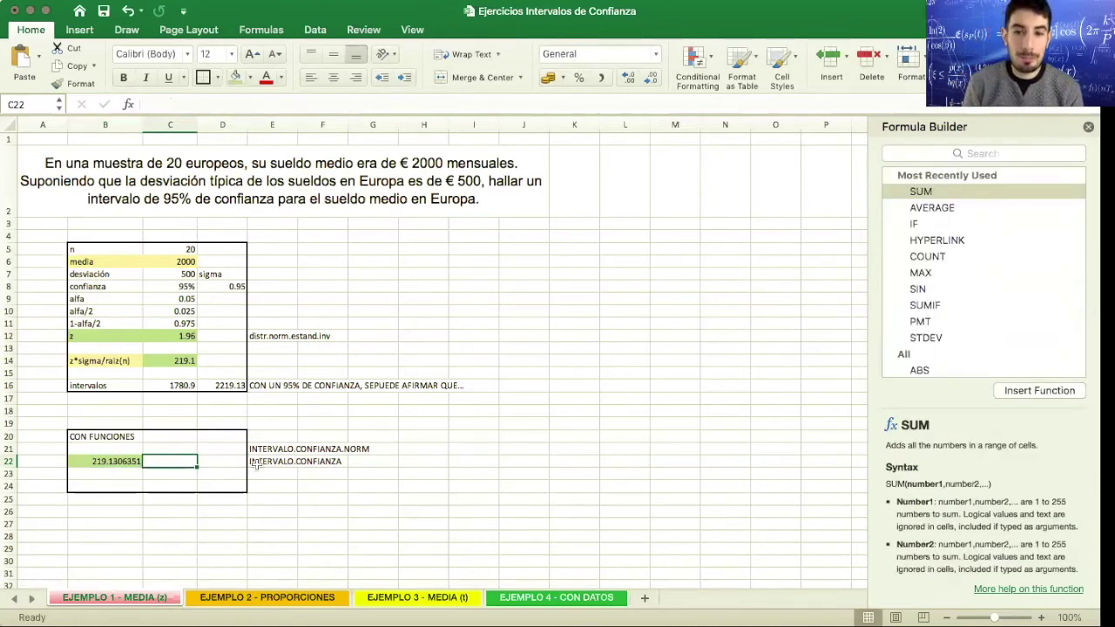
key(Down)
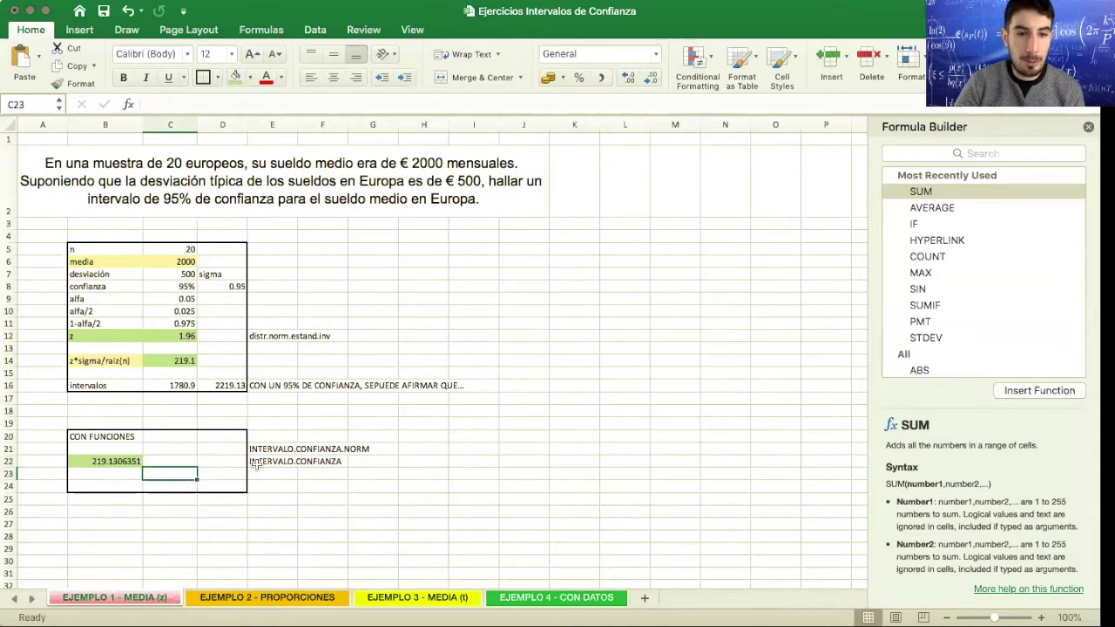
text(=)
click(172, 262)
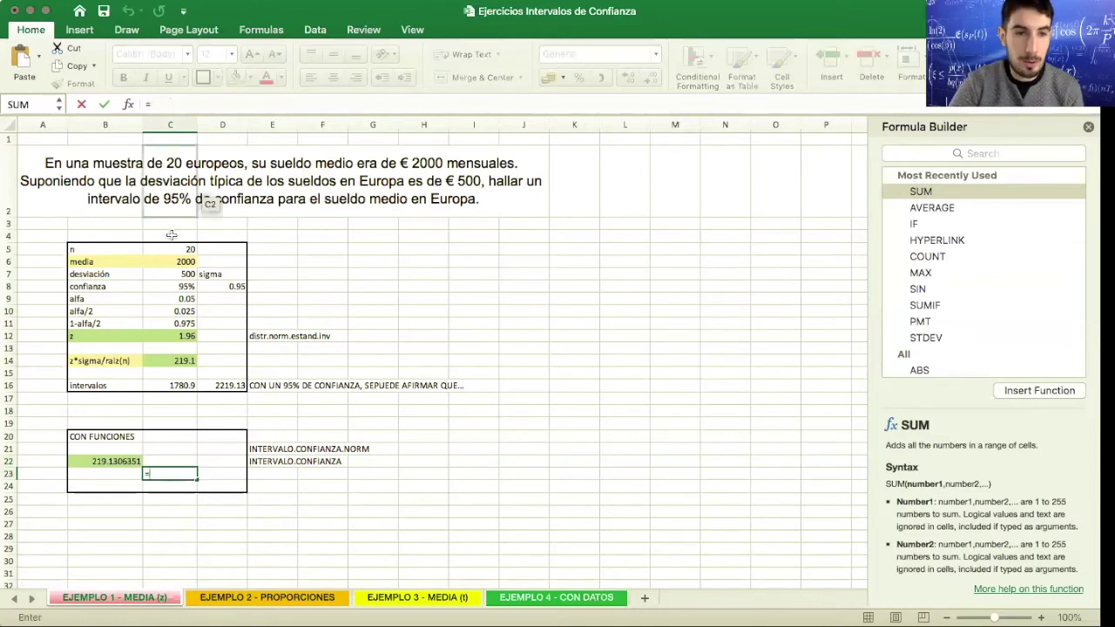
text(-)
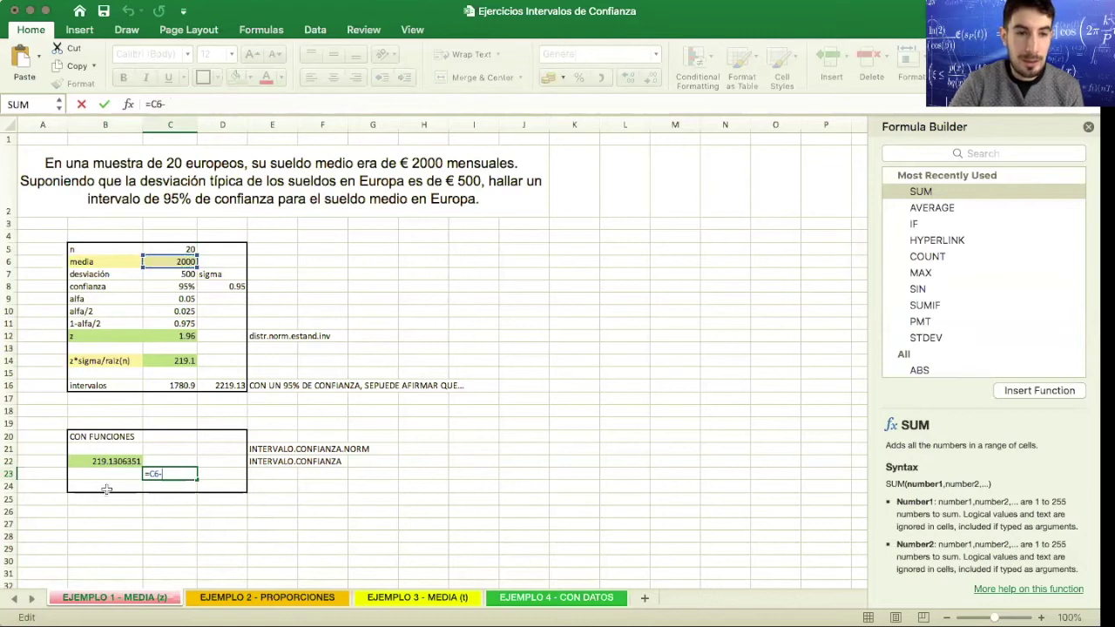
click(98, 462)
key(Return)
Step: Calculate the upper interval limit in D23 with the formula =C6+B22
key(Up)
key(Right)
text(=)
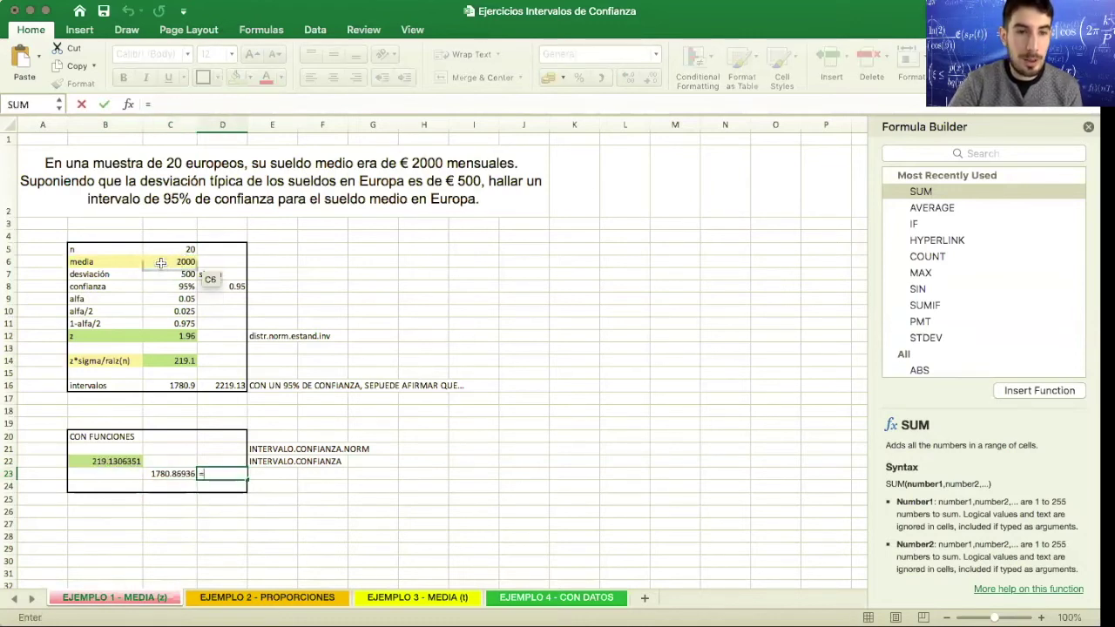
click(161, 263)
text(+)
click(120, 460)
key(Return)
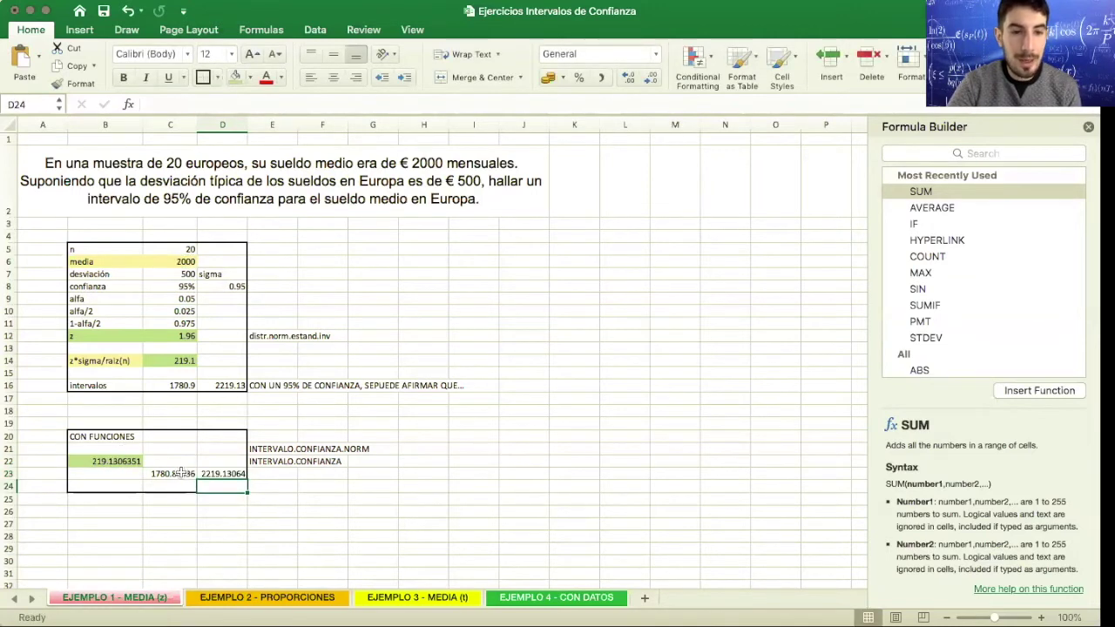
Step: Format the interval limits in C23:D23 with no decimal places and centre them in their cells
drag(170, 473, 222, 473)
click(650, 77)
click(649, 77)
click(649, 77)
click(650, 78)
click(650, 77)
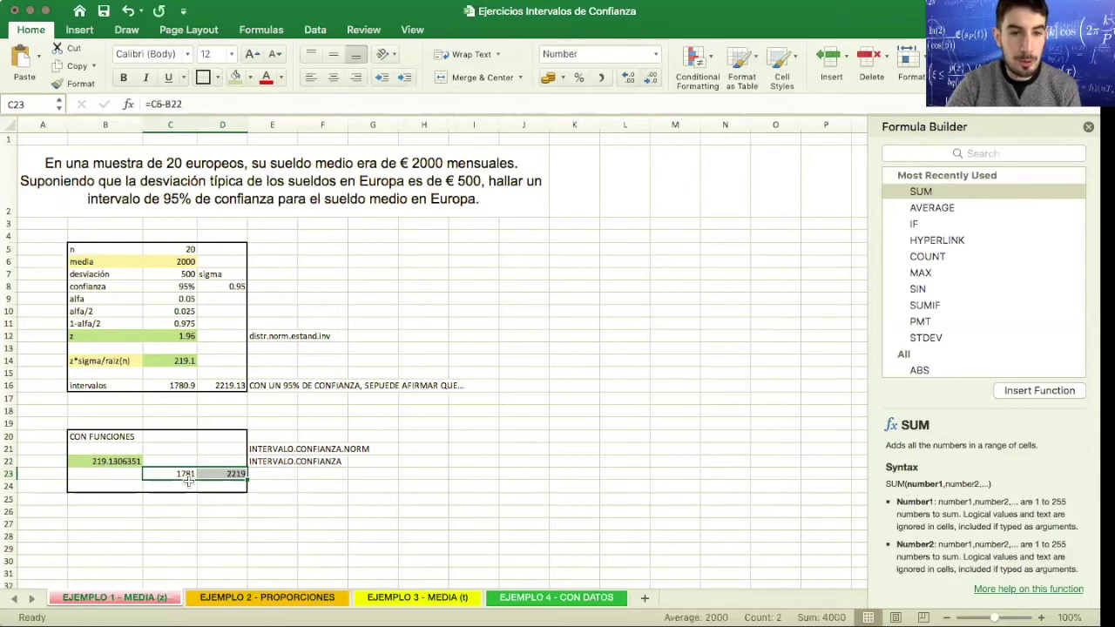
click(333, 77)
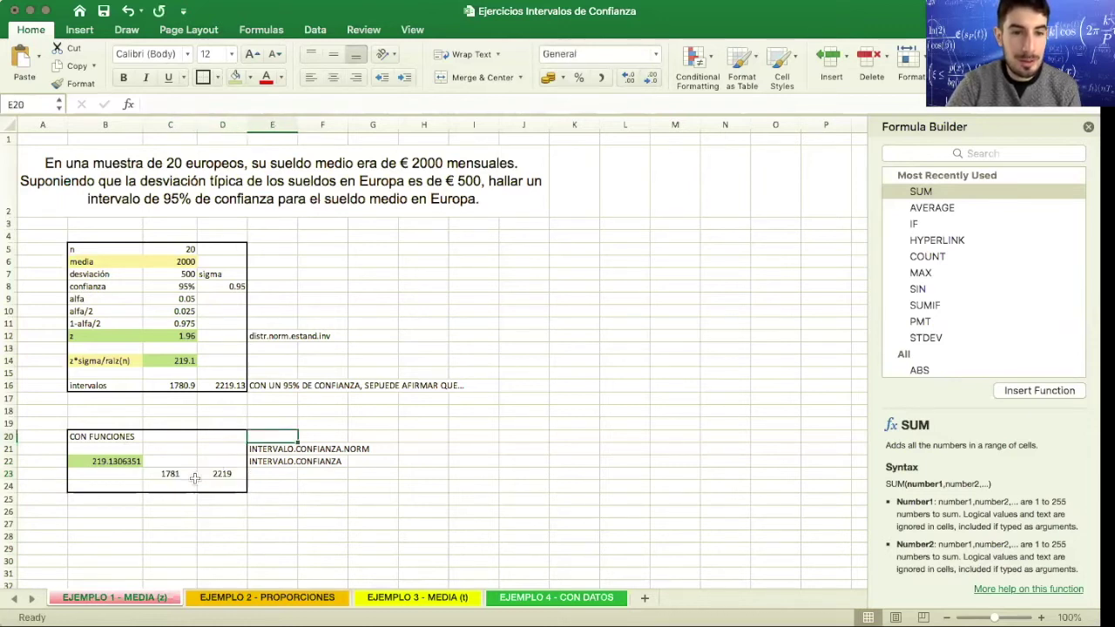
drag(187, 473, 208, 473)
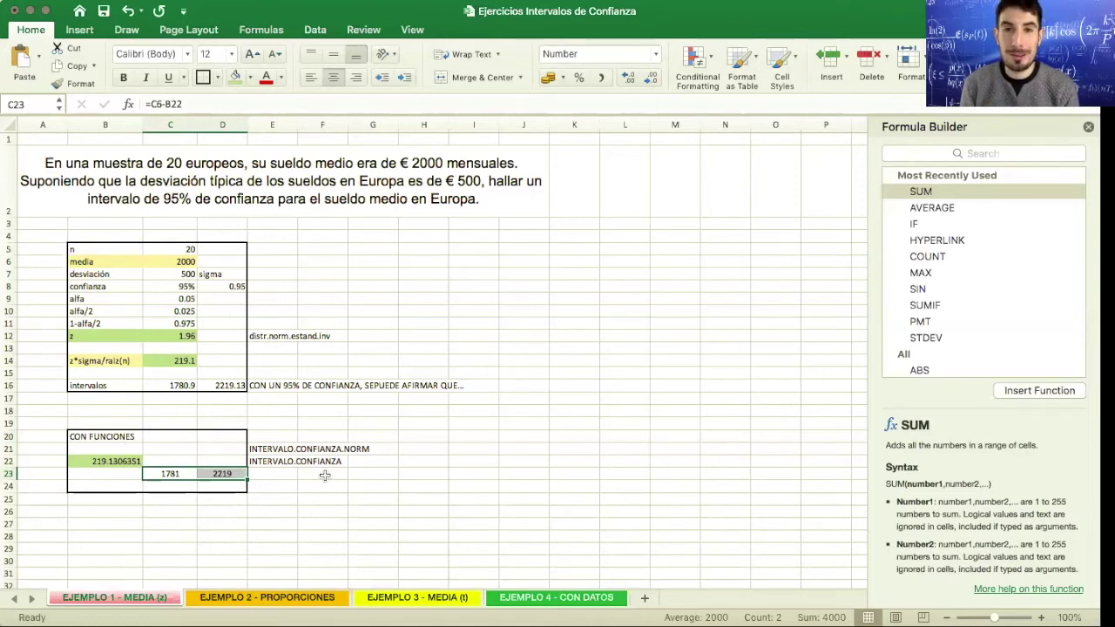
Step: On the EJEMPLO 2 - PROPORCIONES sheet, enter the sample size n as 100 in C5 and p as =45/100 in C6
key(ctrl+Page_Down)
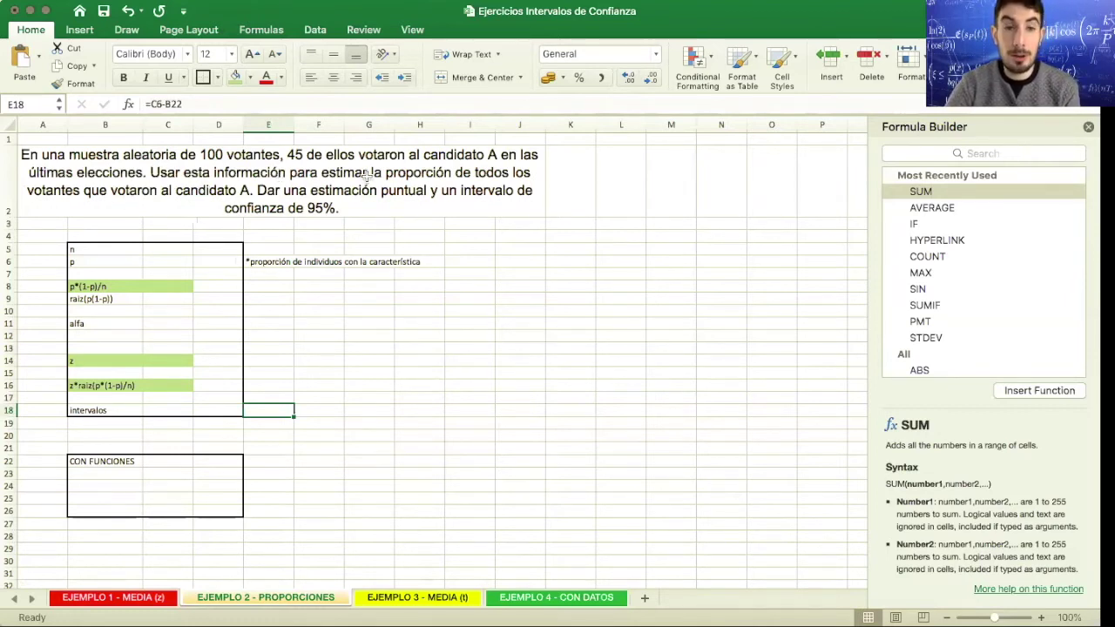
click(167, 251)
text(100)
key(Return)
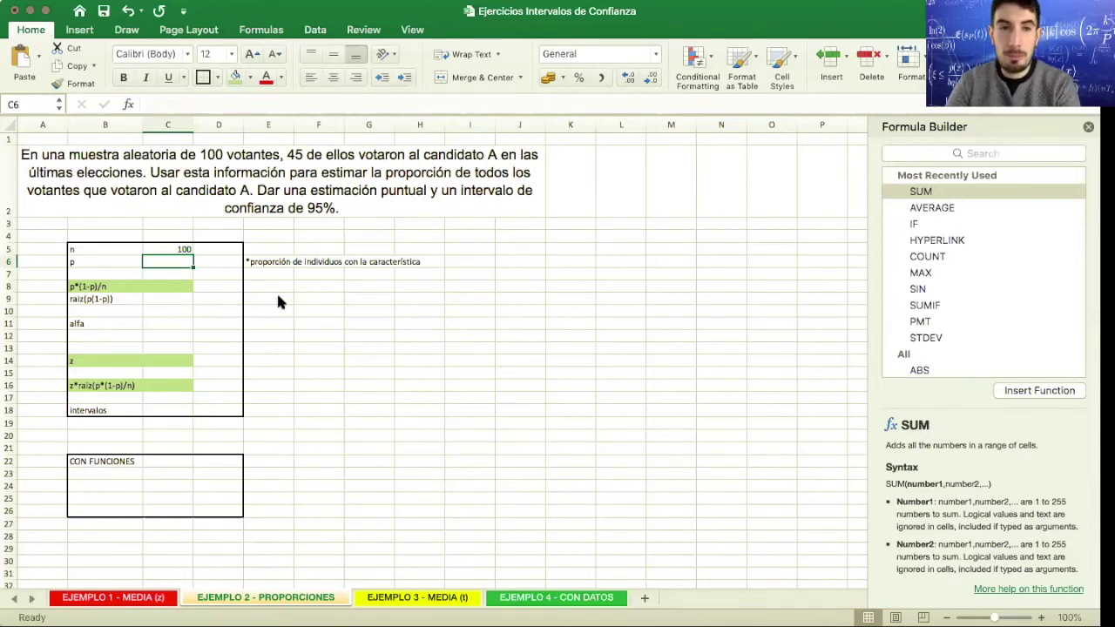
text(=45)
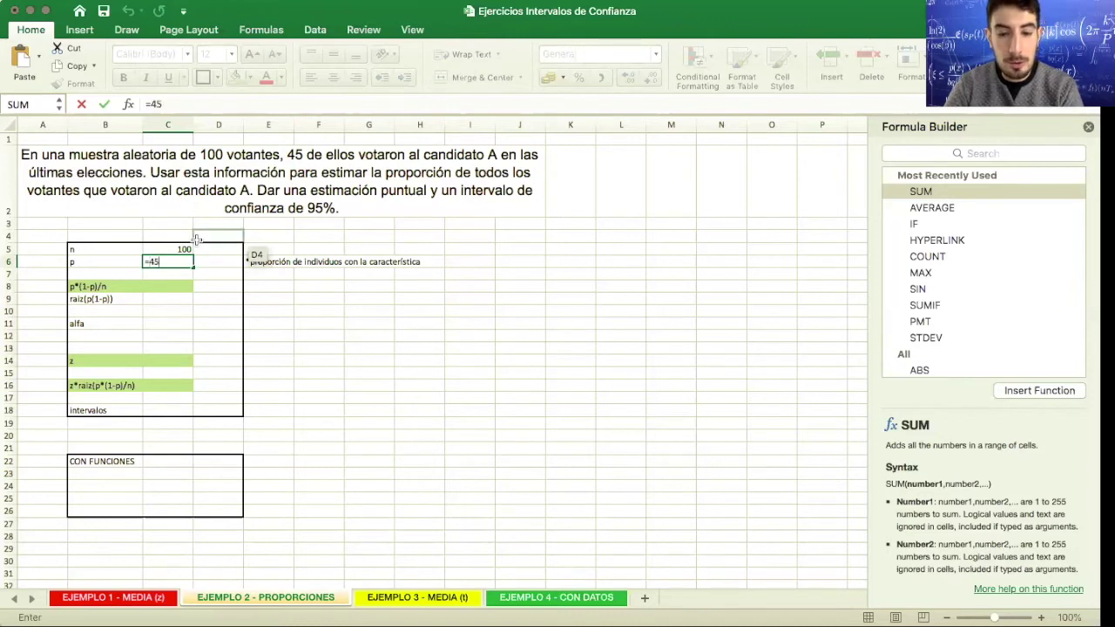
text(/100)
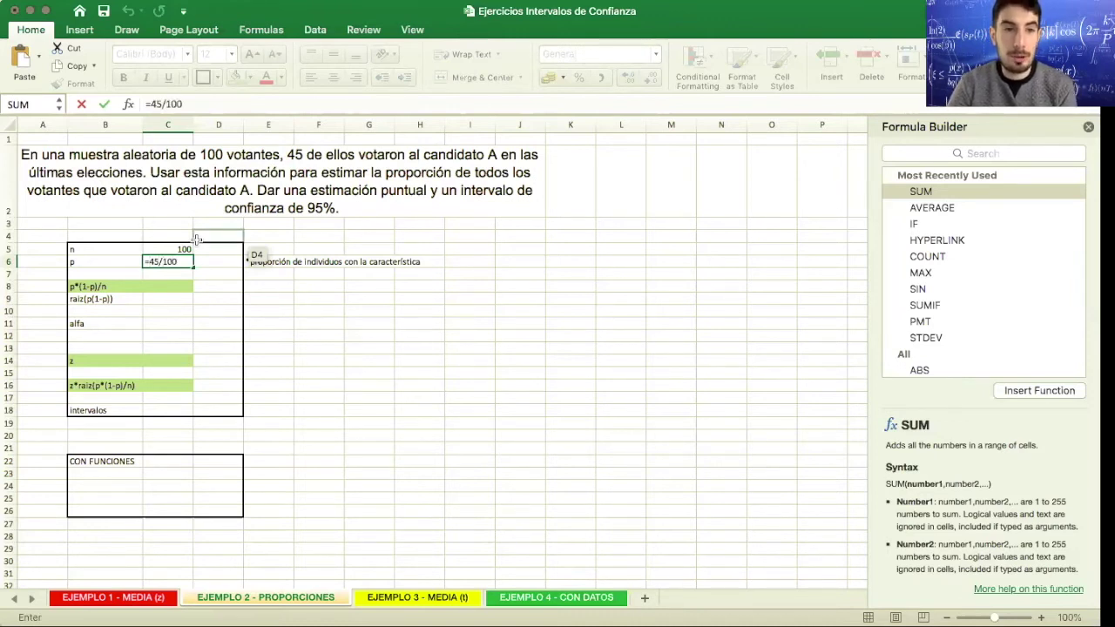
key(Return)
Step: Show the proportion p from C6 as a percentage in D6
click(175, 260)
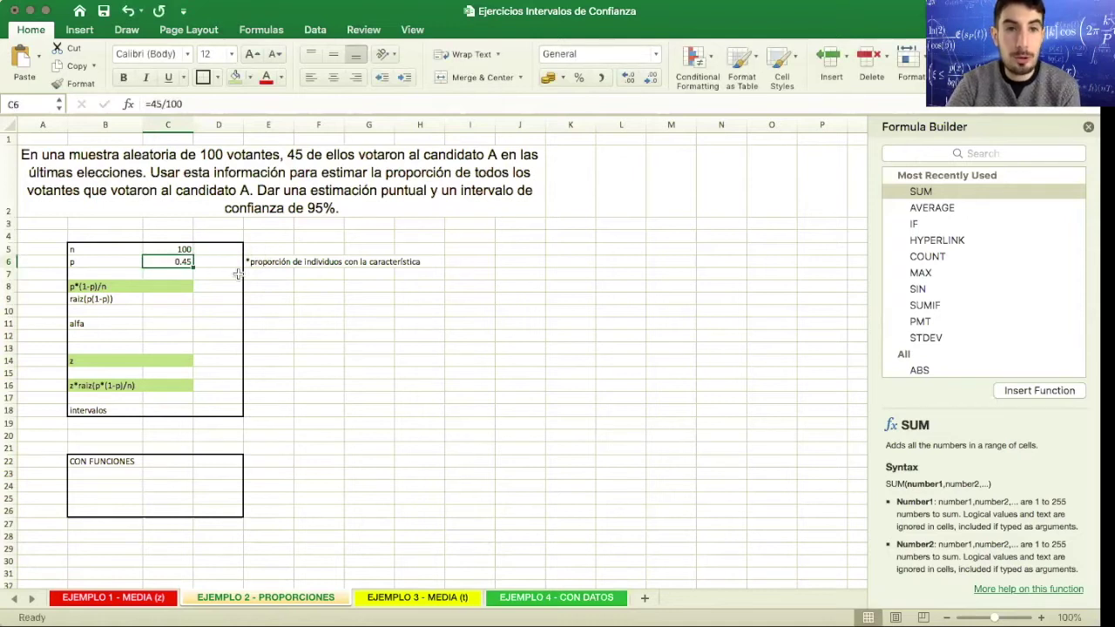
click(210, 263)
text(=C6)
key(Return)
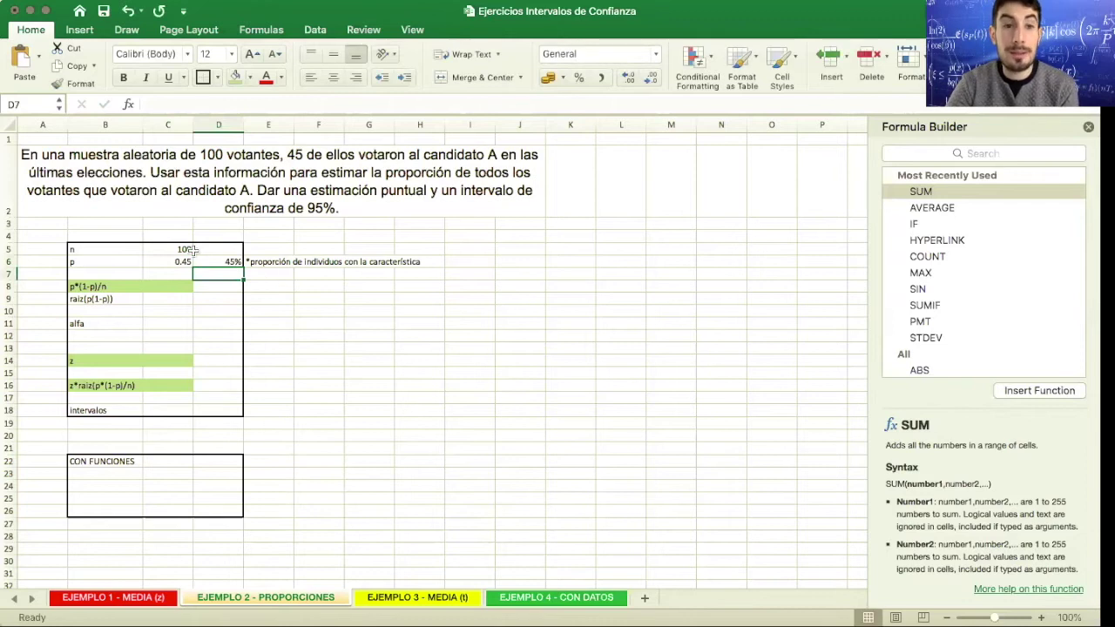
Step: Calculate p*(1-p)/n in C8 with the formula =C6*(1-C6)/100
click(169, 285)
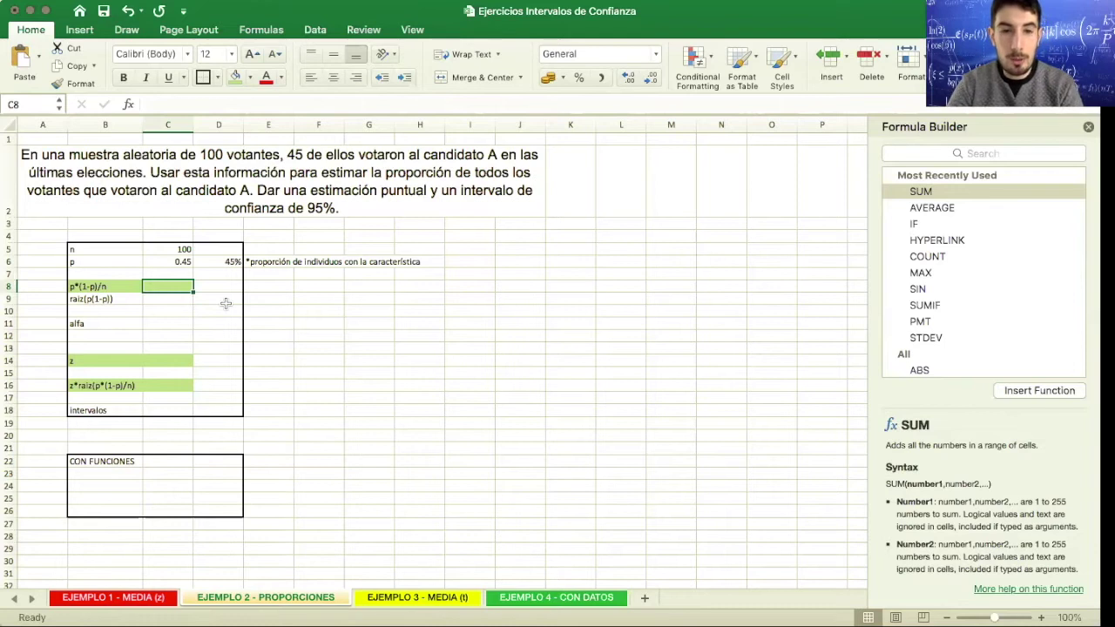
text(=)
click(178, 261)
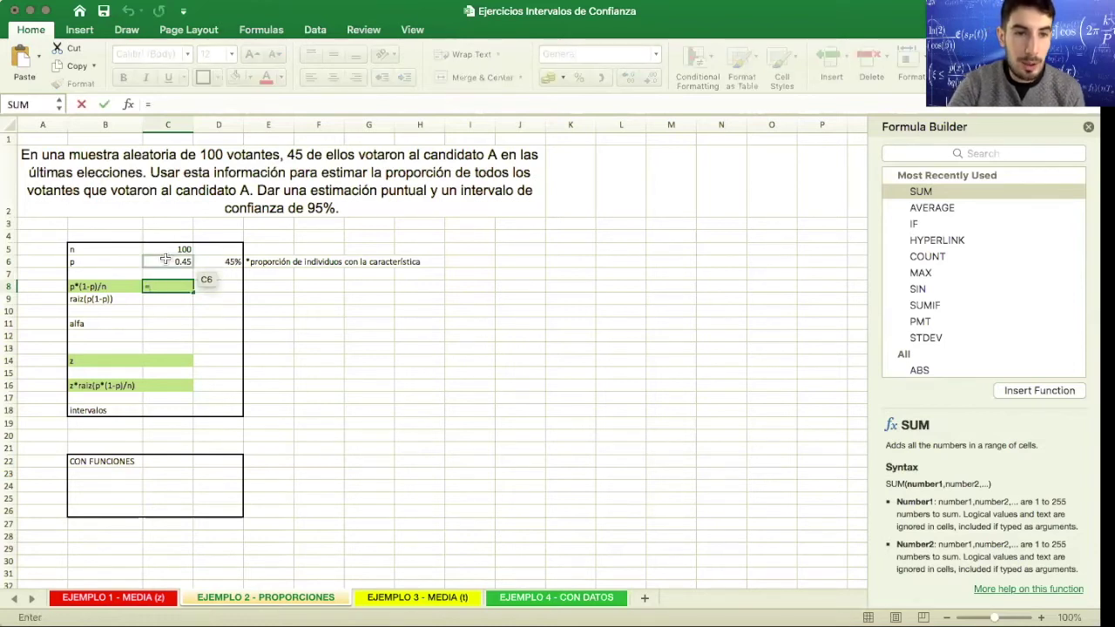
text(*())
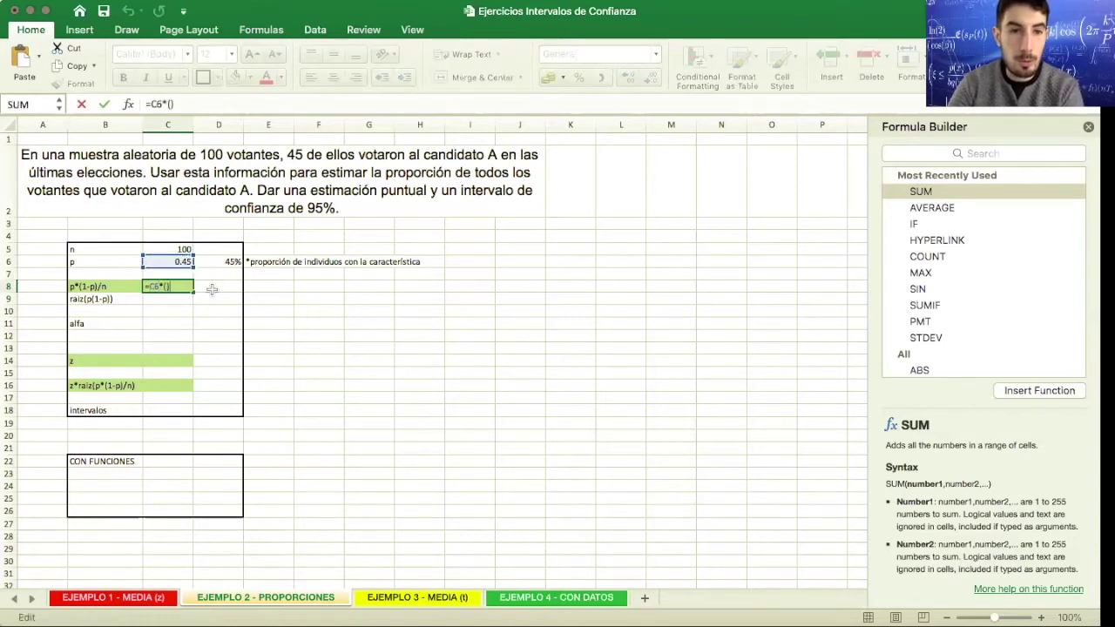
text(1-)
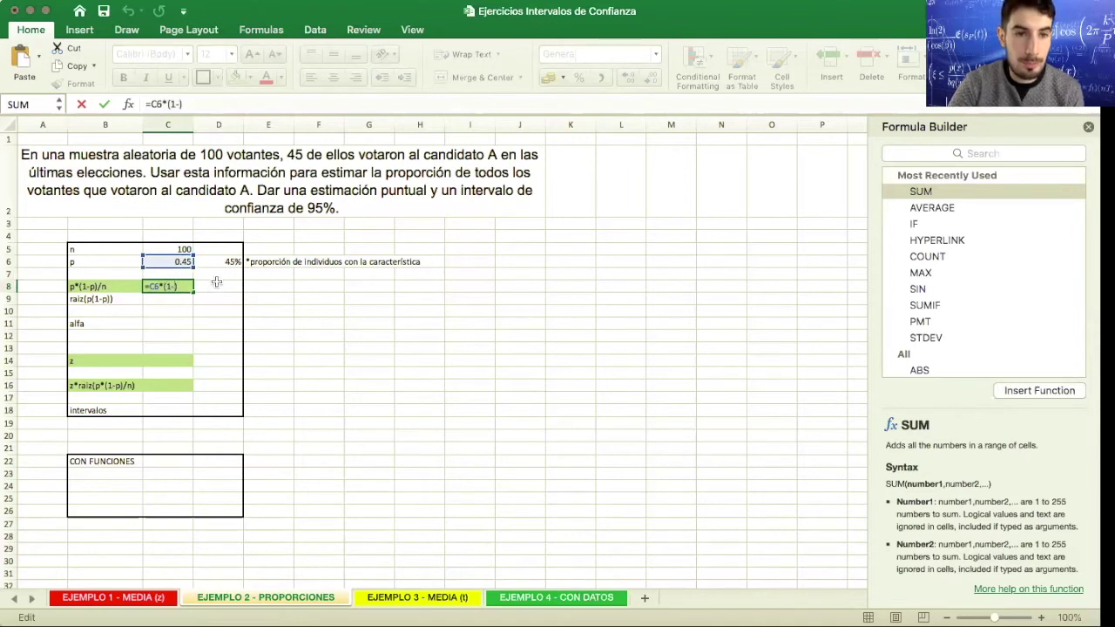
click(179, 261)
key(Right)
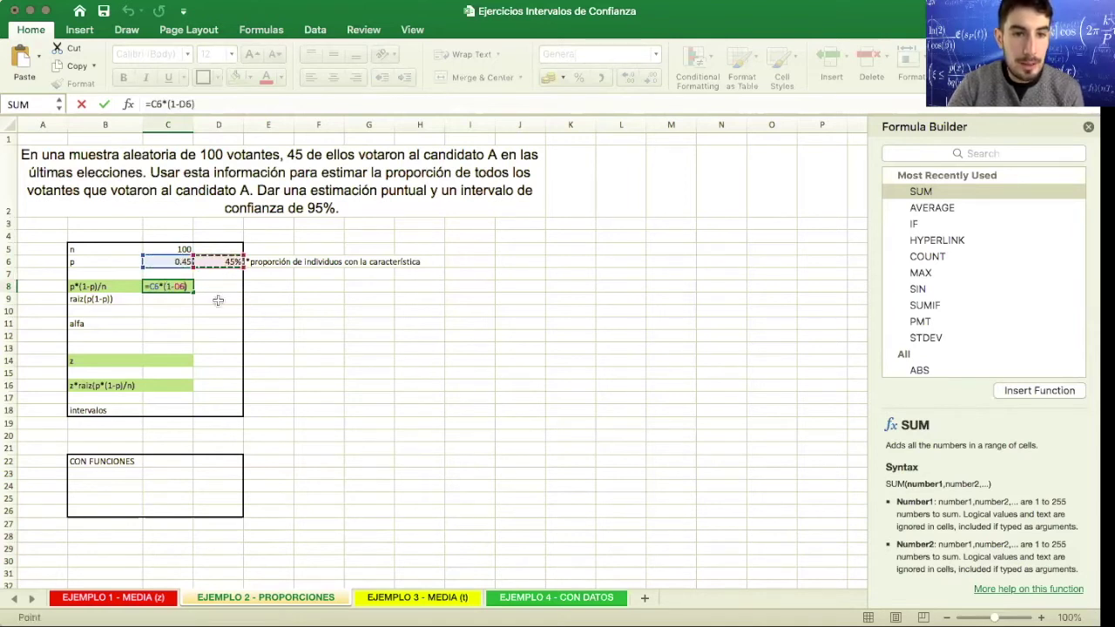
key(Left)
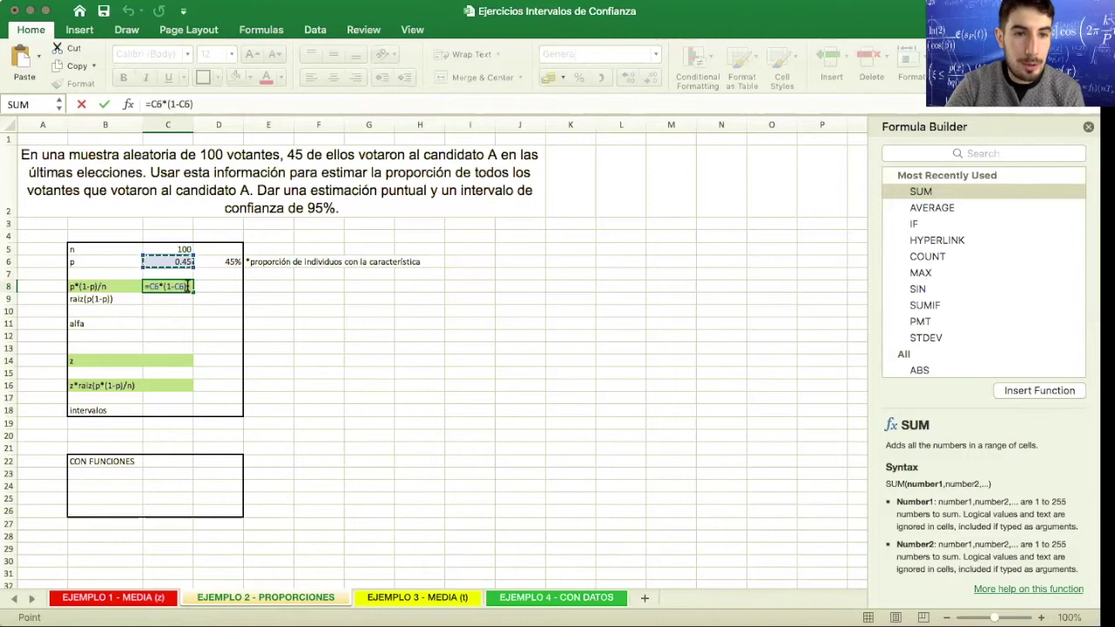
click(189, 285)
text(/100)
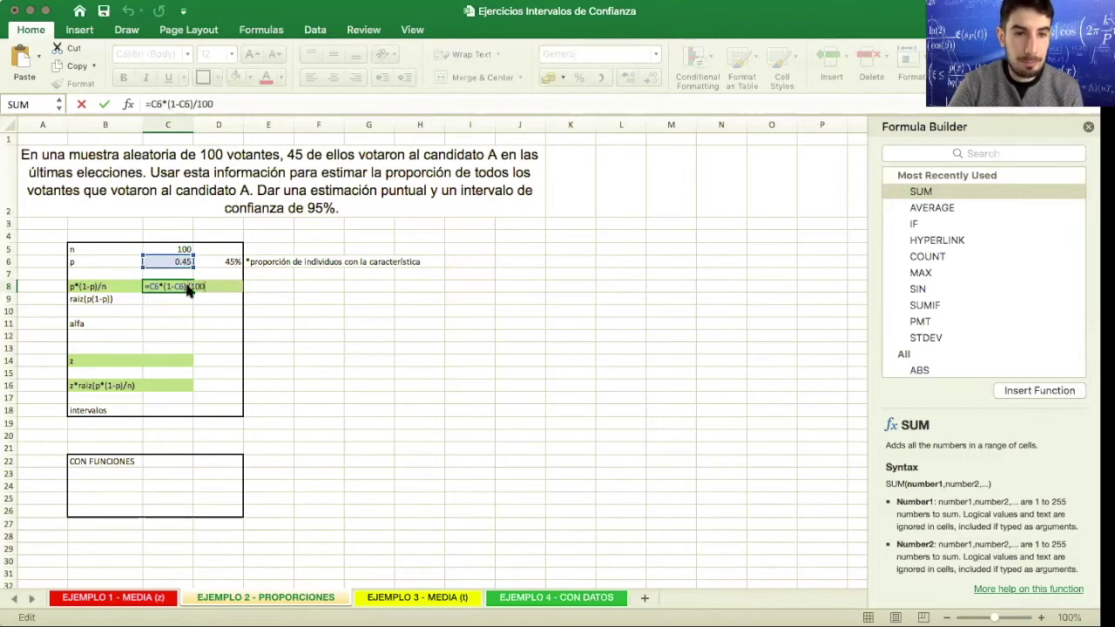
key(Return)
click(186, 288)
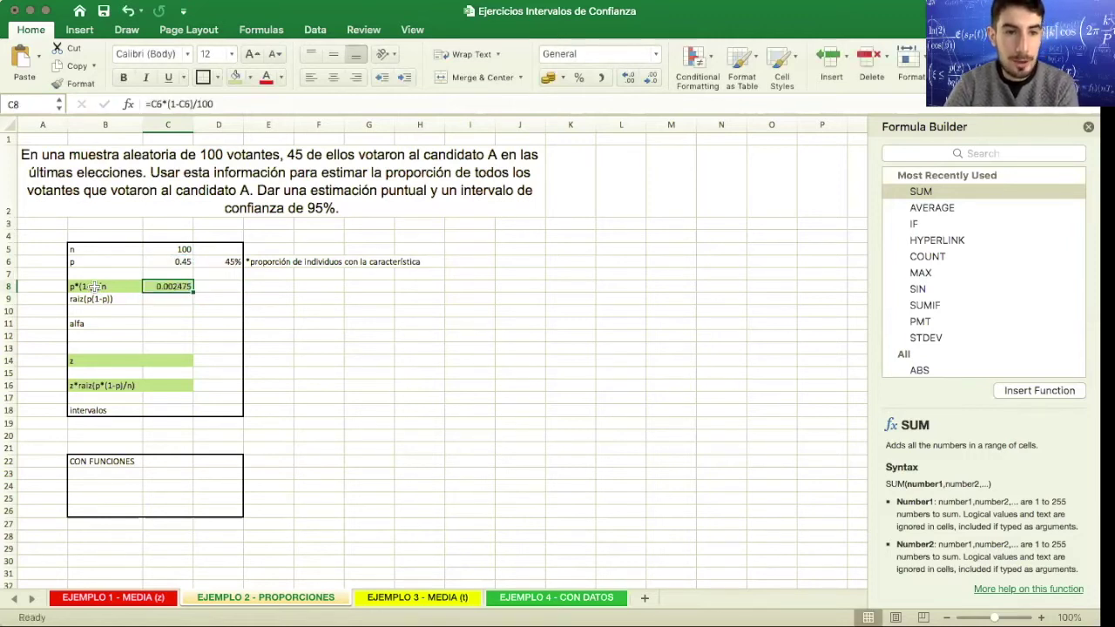
Step: Enter alfa as 0.05 in C11 and z as 1.96 in C14
click(159, 323)
text(0.05)
key(Return)
key(Return)
key(Return)
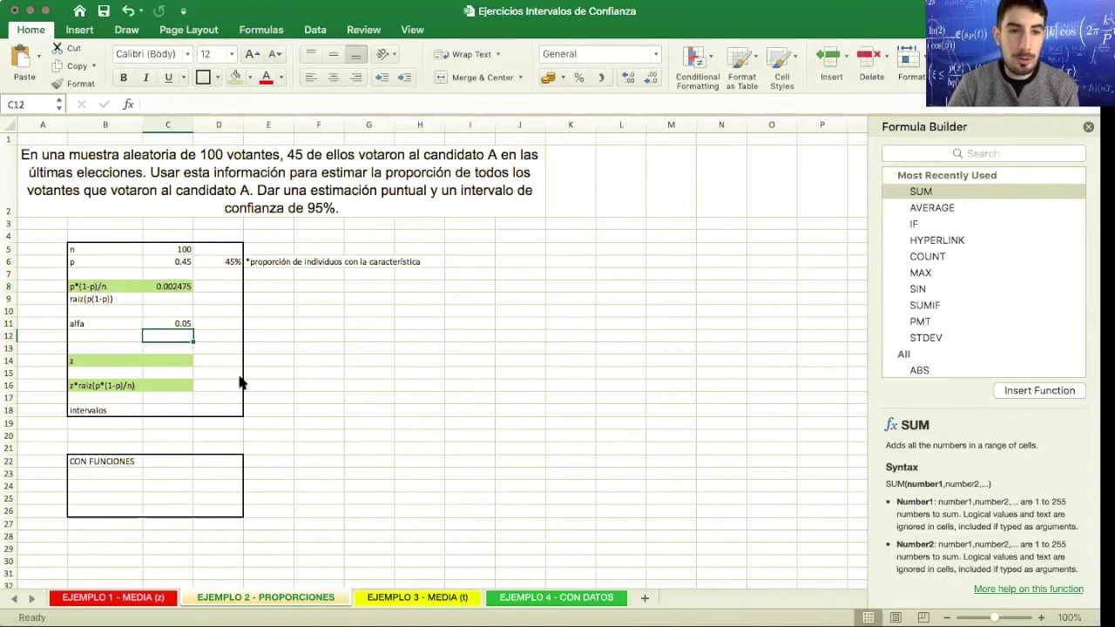
text(1.96)
key(Return)
Step: Calculate the margin z*raiz(p*(1-p)/n) in C16 with the formula =C14*SQRT(C8)
click(175, 386)
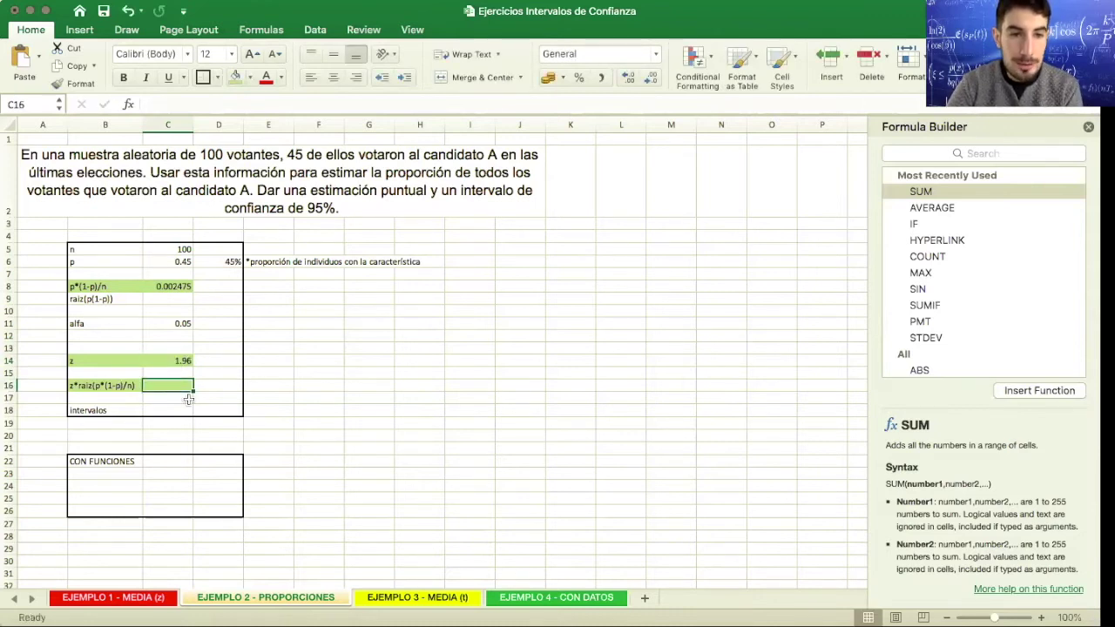
text(=)
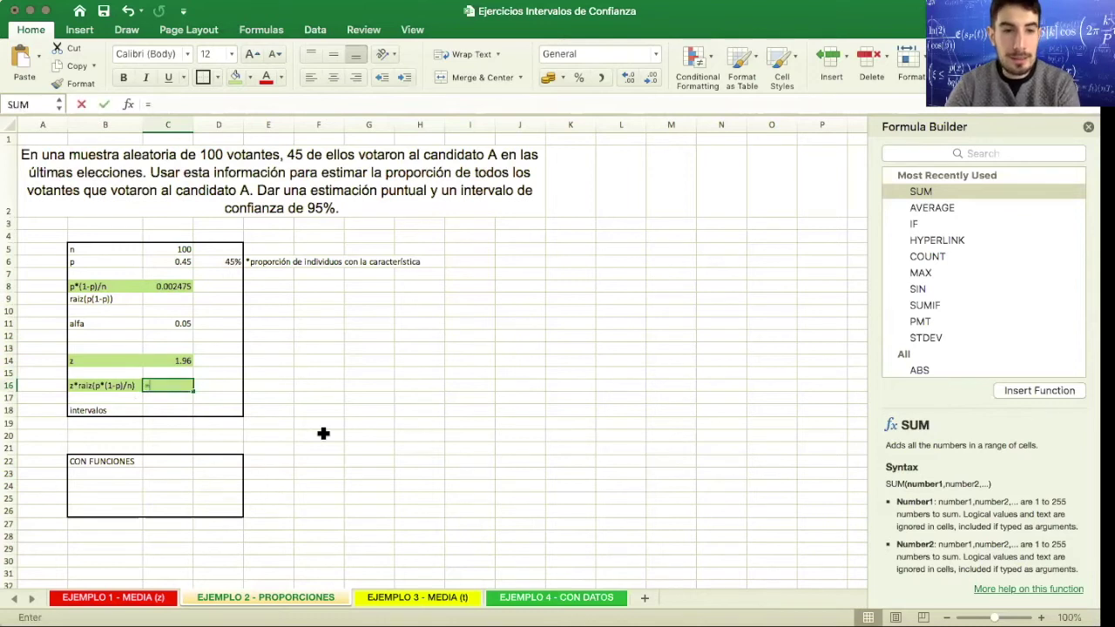
click(179, 361)
text(*)
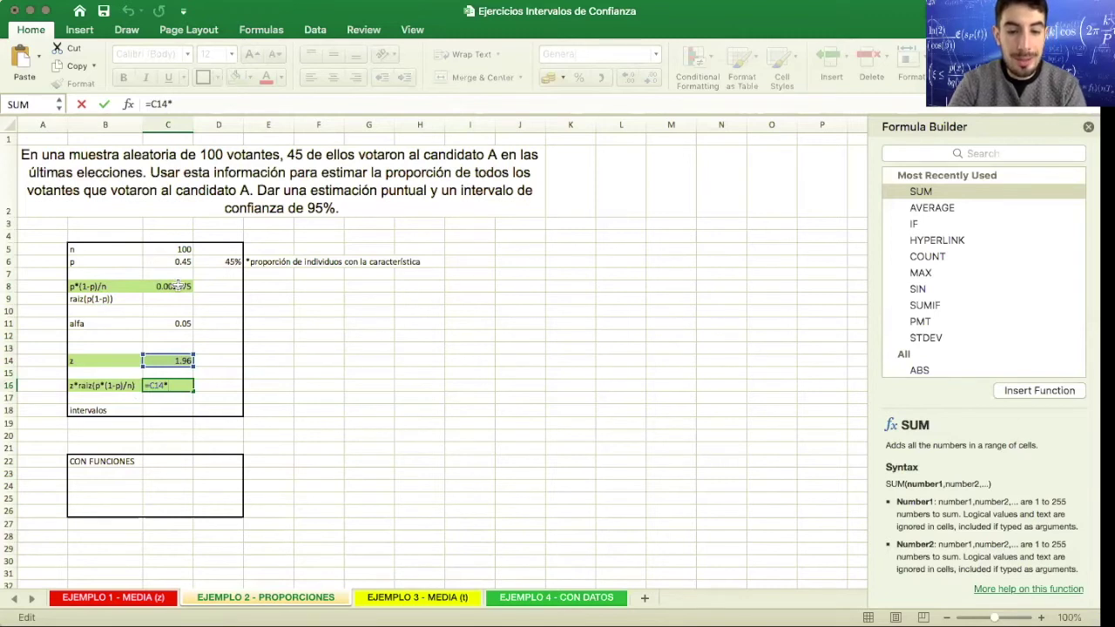
text(SQRT()
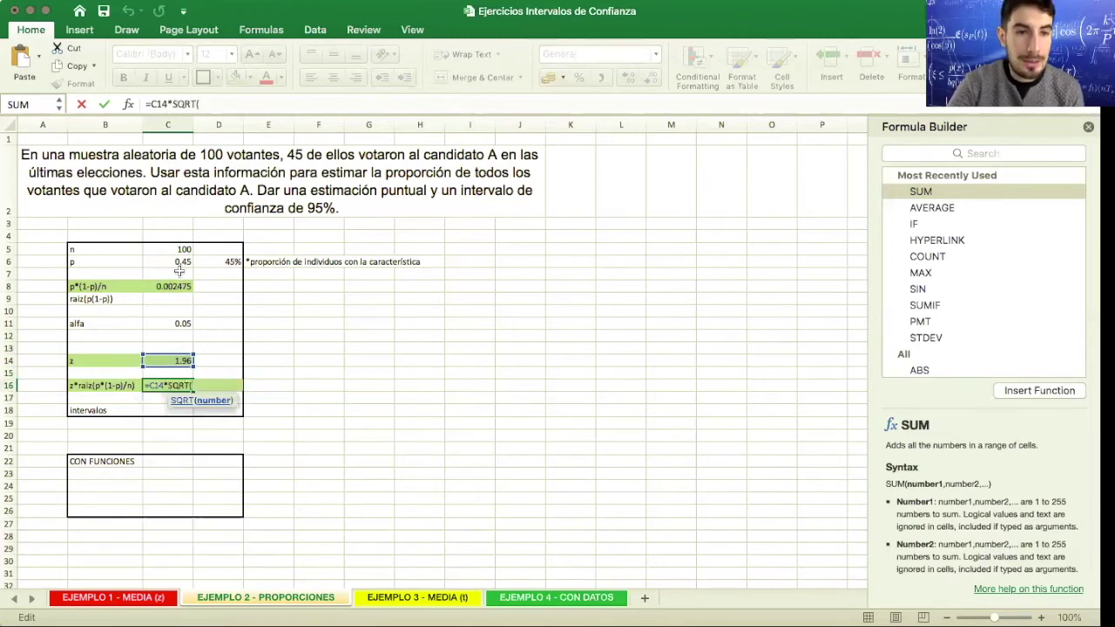
click(173, 288)
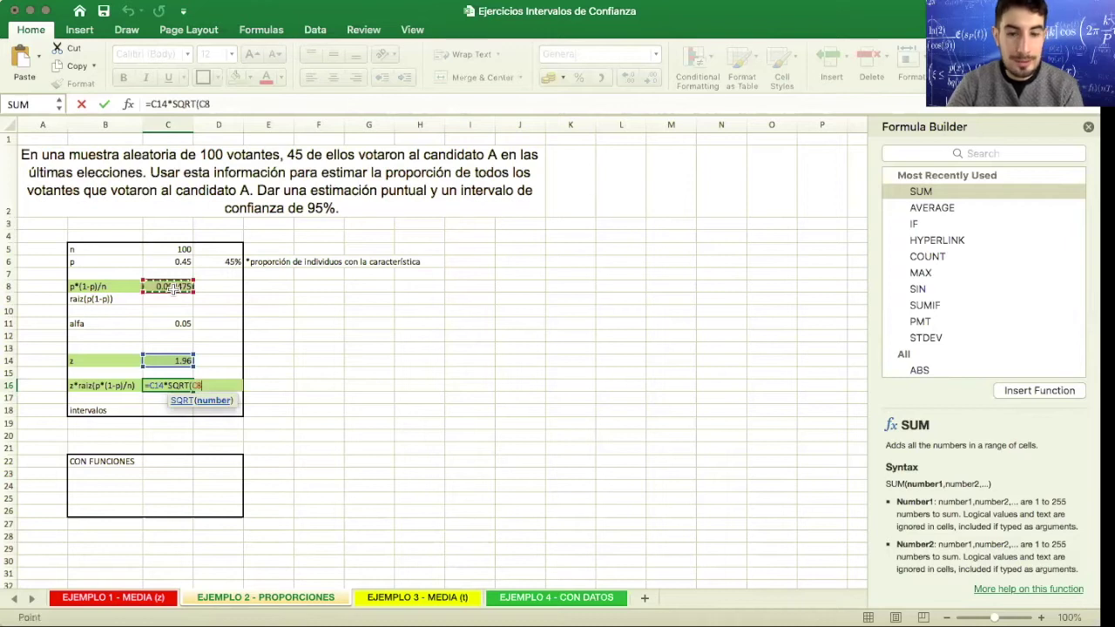
text())
key(Return)
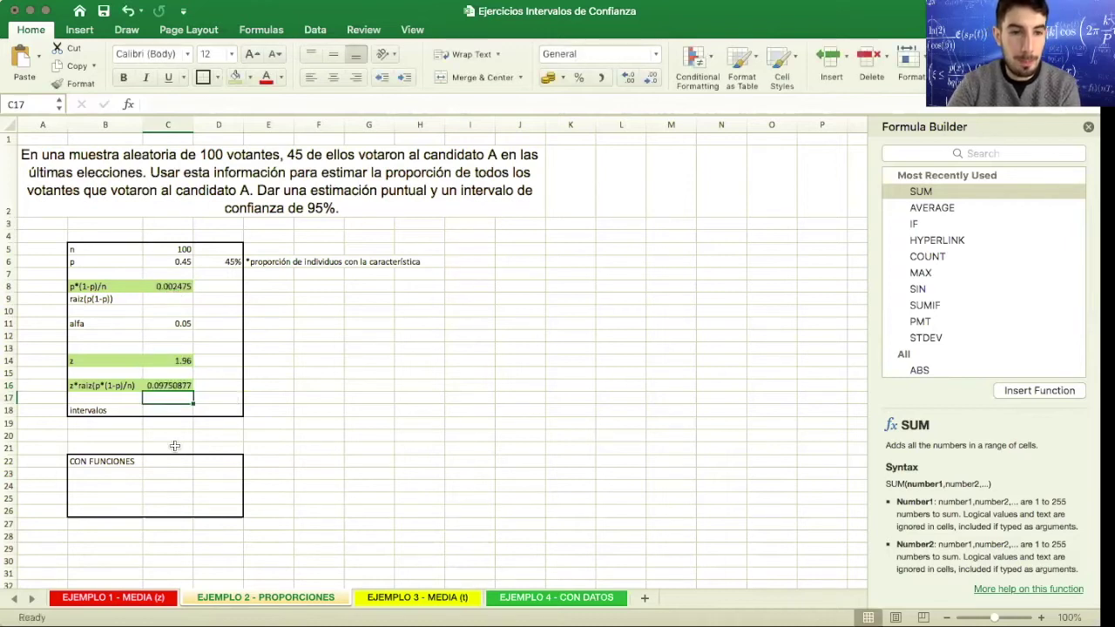
Step: Calculate the lower limit of the proportion interval in C18 by subtracting the margin in C16 from p in C6
click(183, 413)
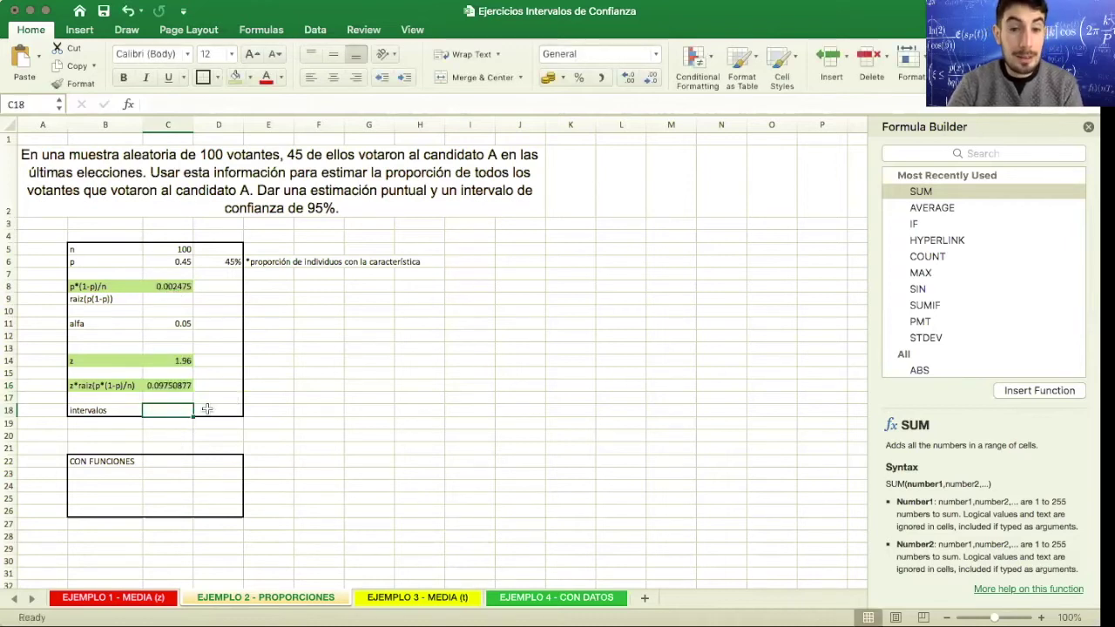
text(=)
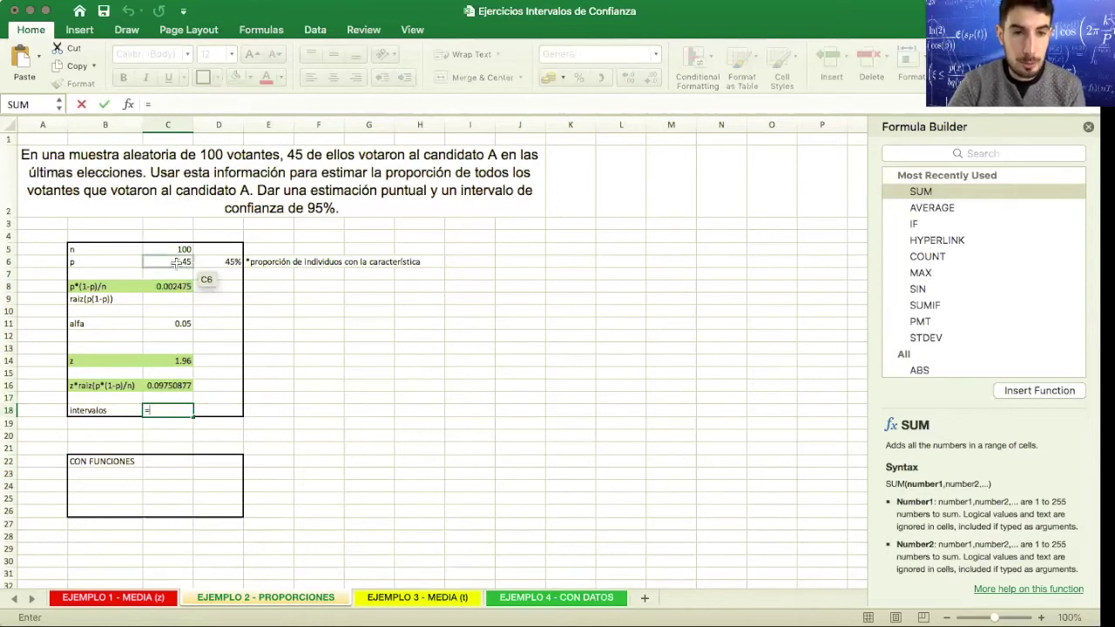
click(182, 263)
text(-)
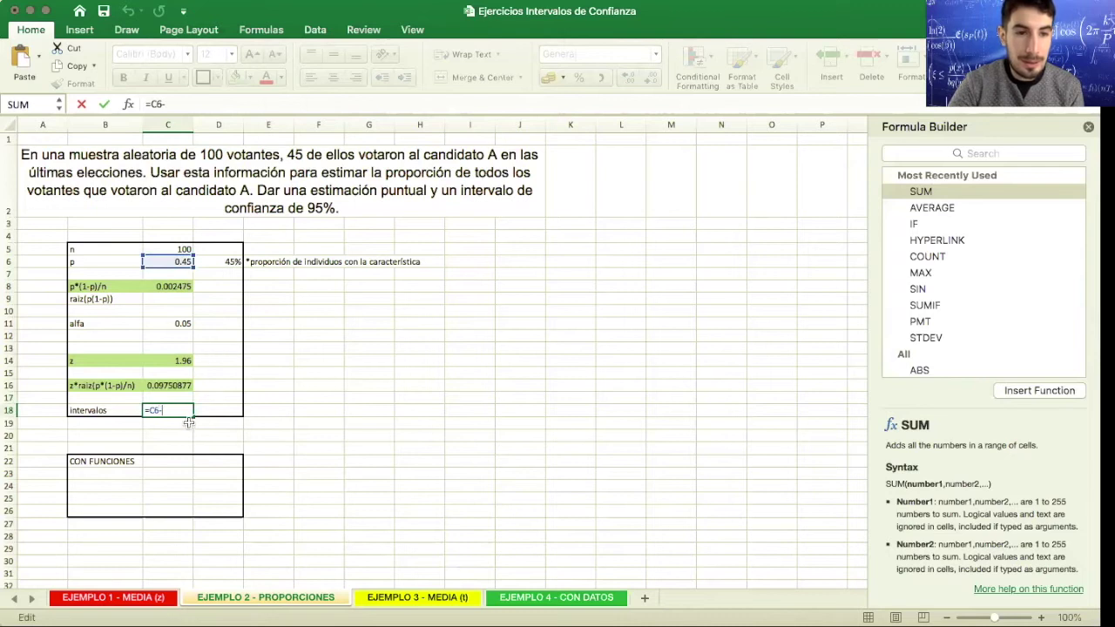
click(164, 383)
key(Return)
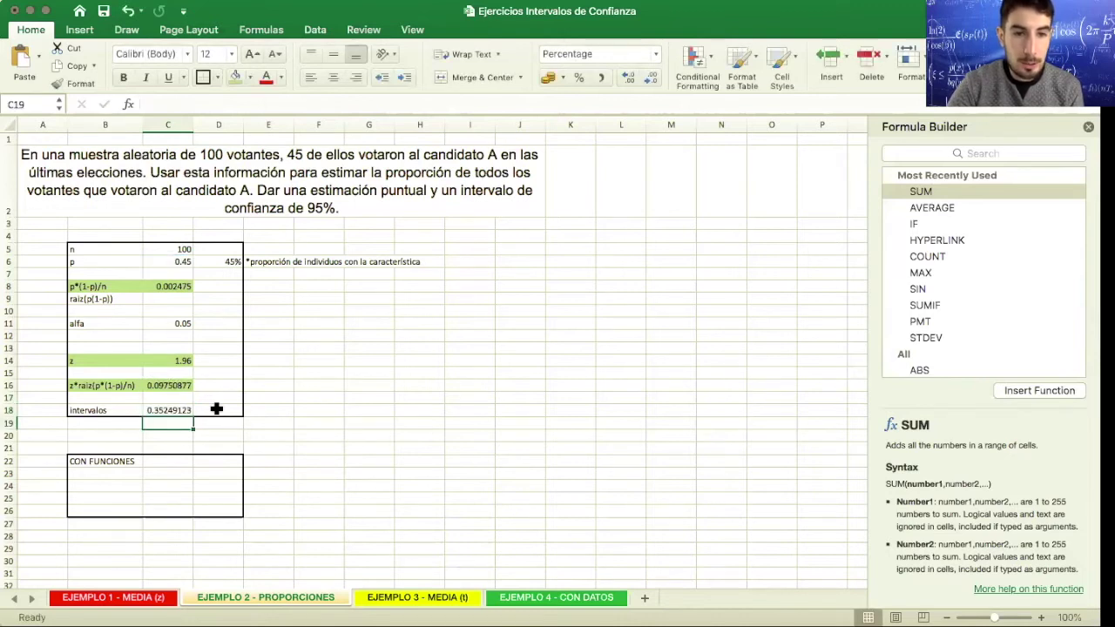
Step: Calculate the upper limit of the proportion interval in D18 by adding the margin in C16 to p in C6
click(216, 409)
text(=)
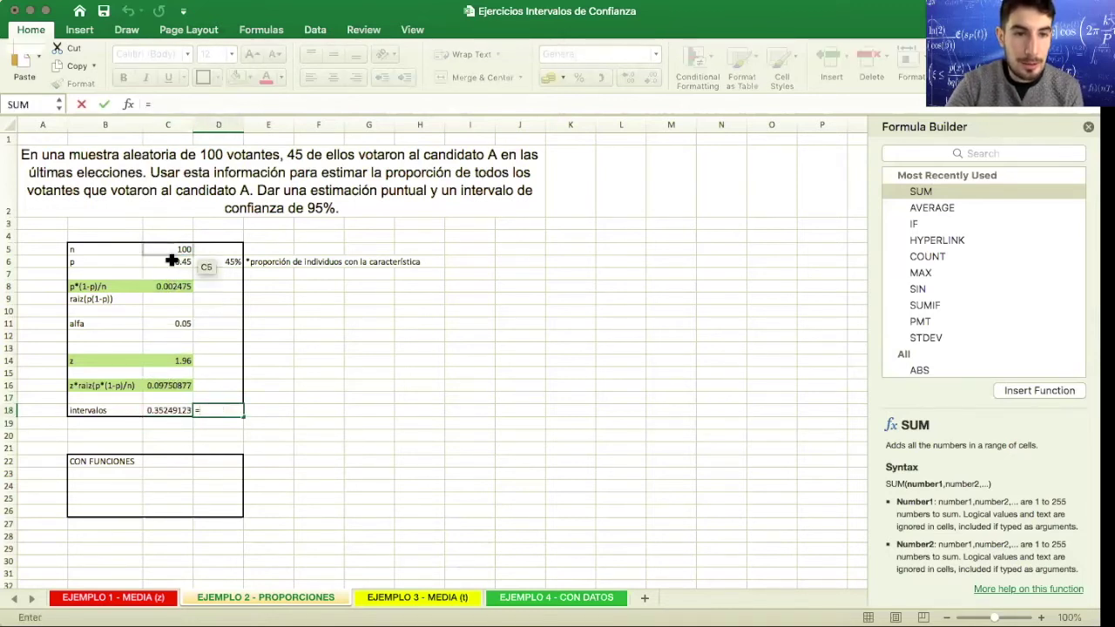
click(171, 261)
text(+)
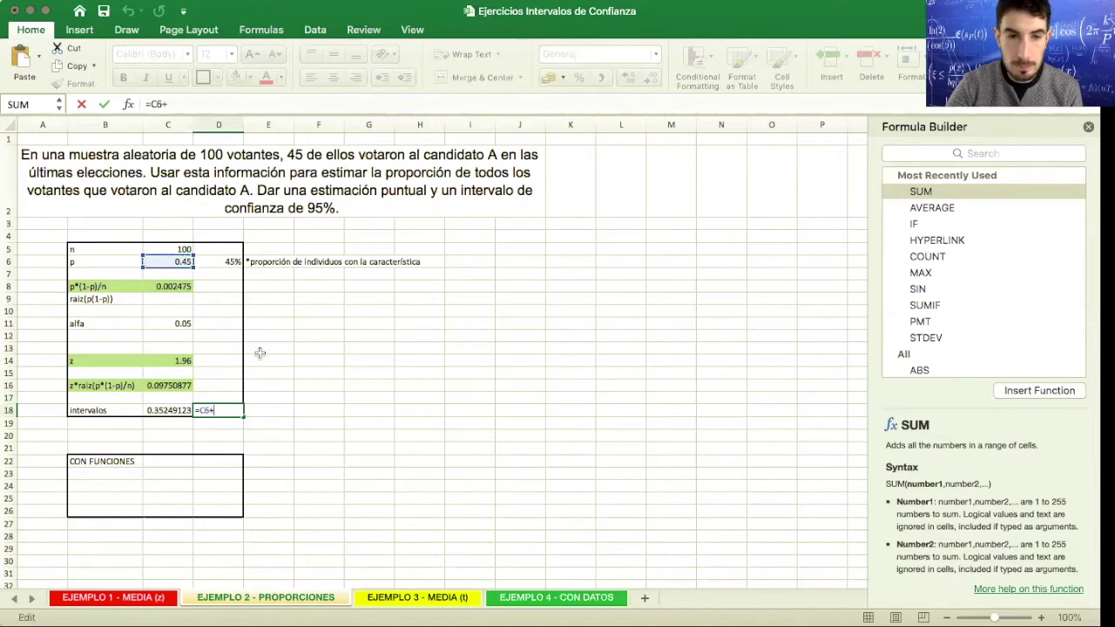
click(183, 385)
key(Return)
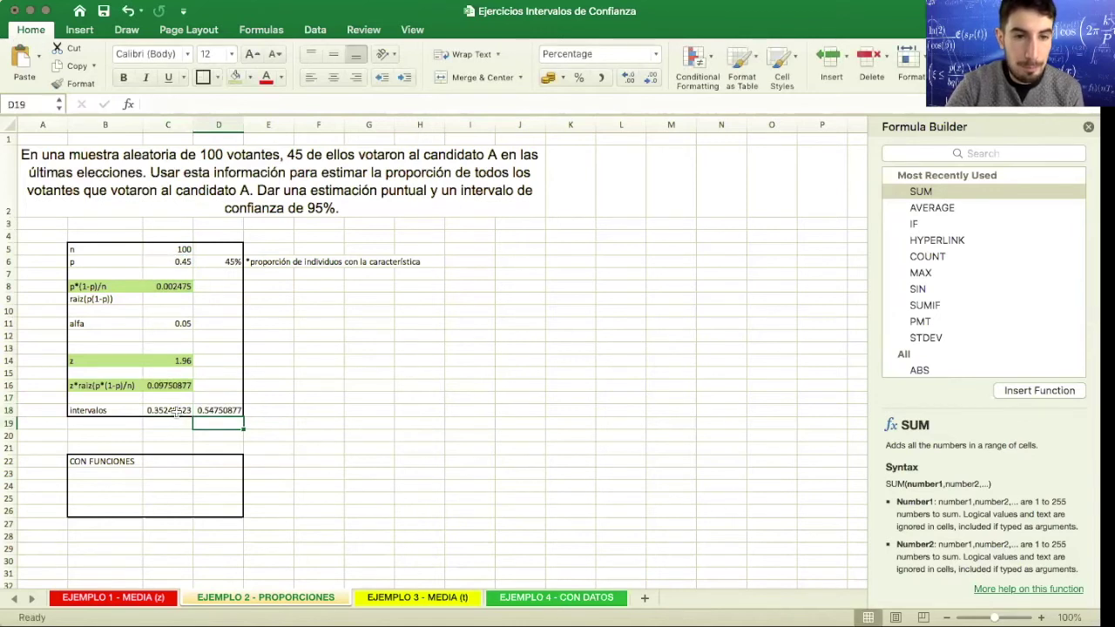
Step: Format both interval limits in C18:D18 as percentages without decimals
drag(168, 410, 213, 412)
click(650, 78)
click(650, 78)
click(649, 78)
click(649, 77)
click(650, 77)
click(652, 77)
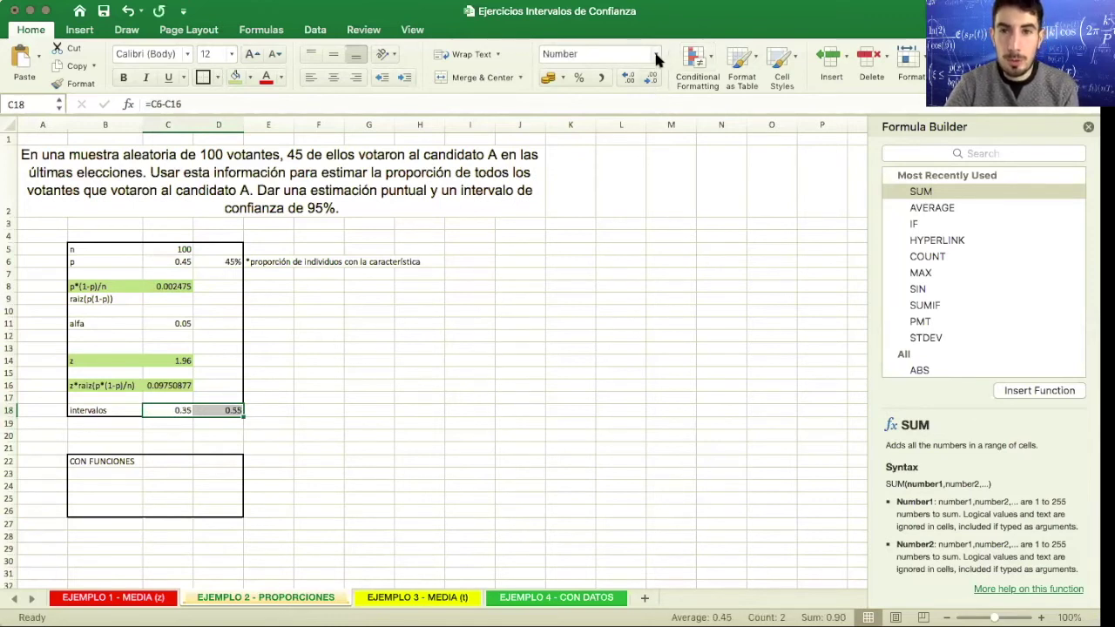
click(578, 78)
click(309, 424)
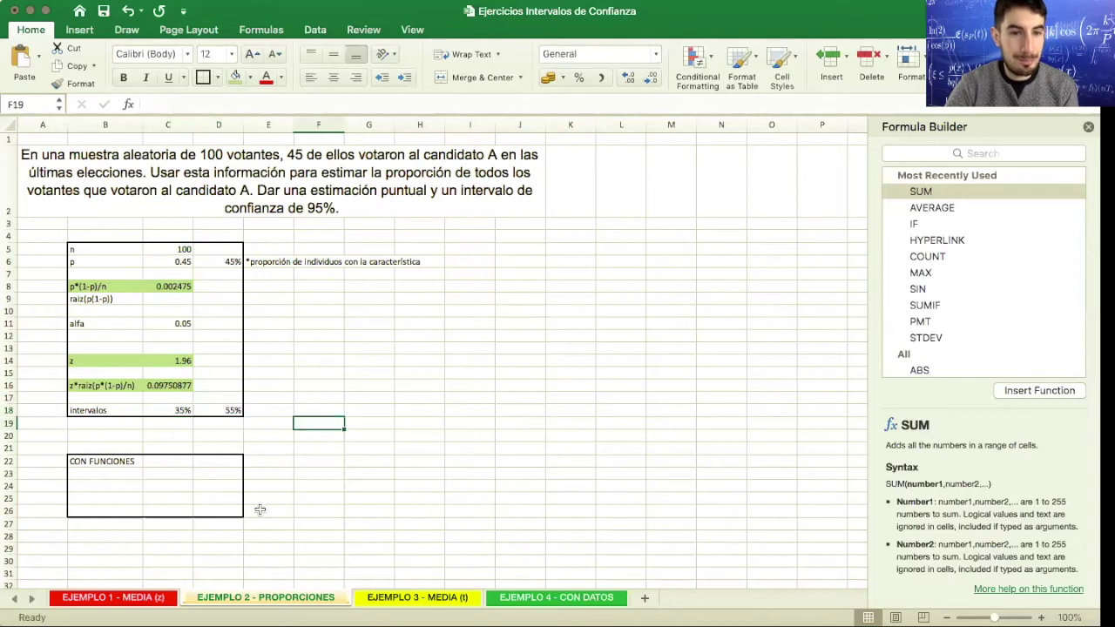
Step: Enter the interpretation note "CON UN 95% DE CONFIANZA, PODEMOS AFIRMAR QUE..." in E18 beside the interval limits
drag(181, 410, 223, 410)
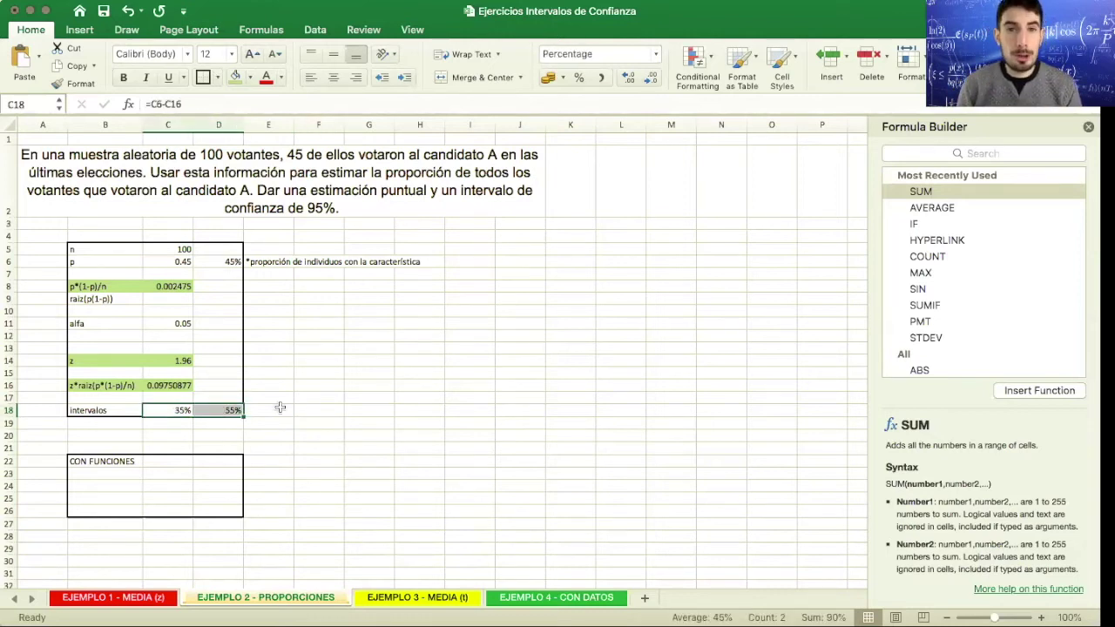
click(280, 408)
text(CON UN 95)
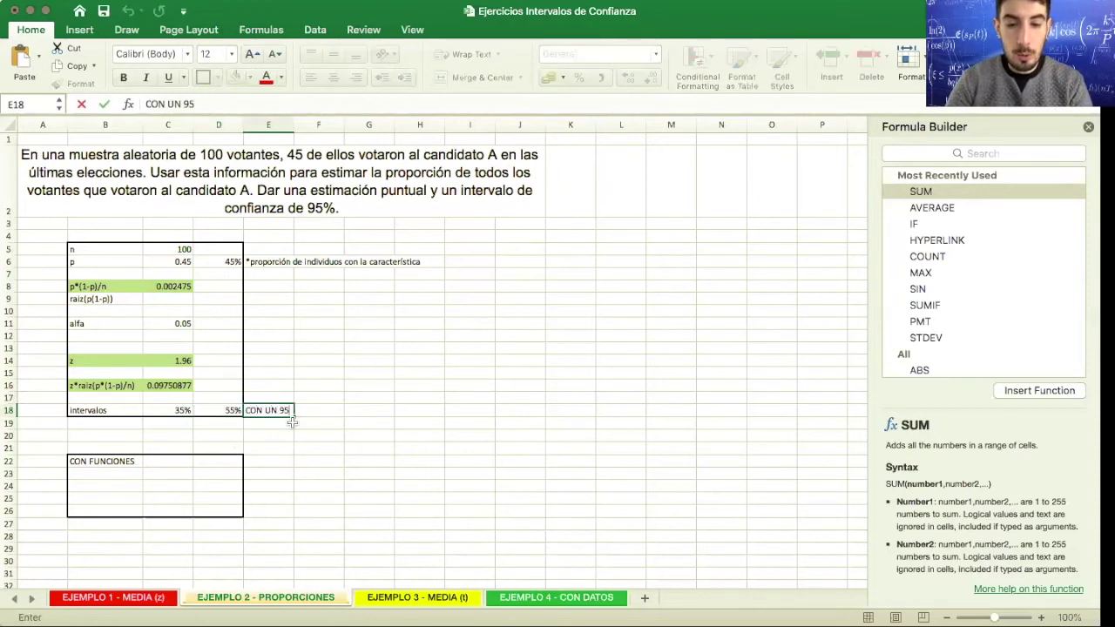
text(% DE CONFIANZ)
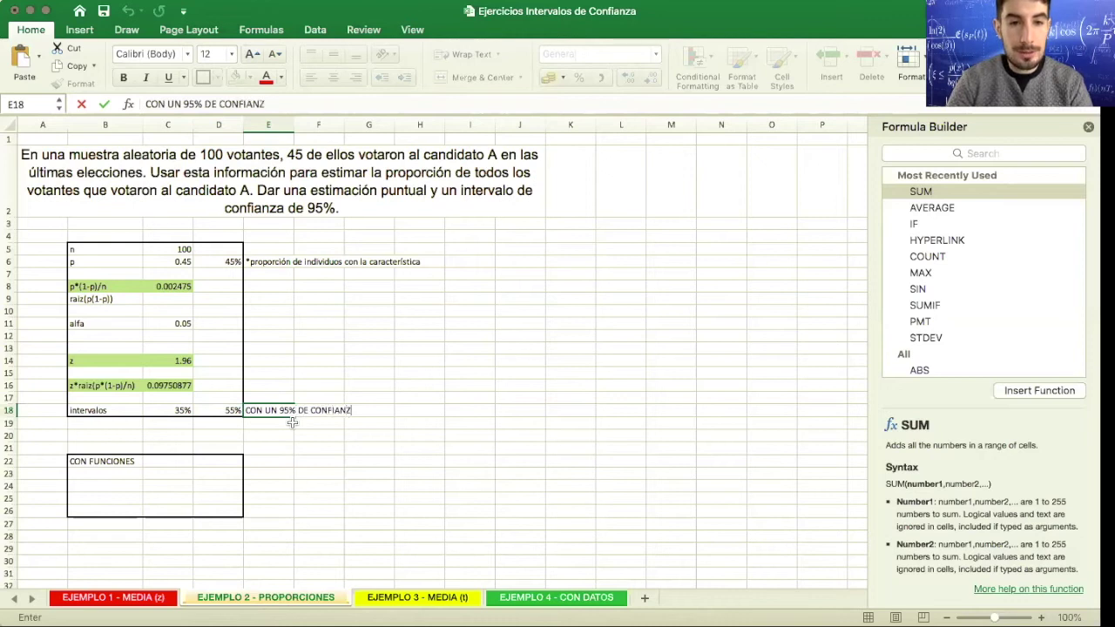
text(A, PODEMOS AFIRMAR QUE...)
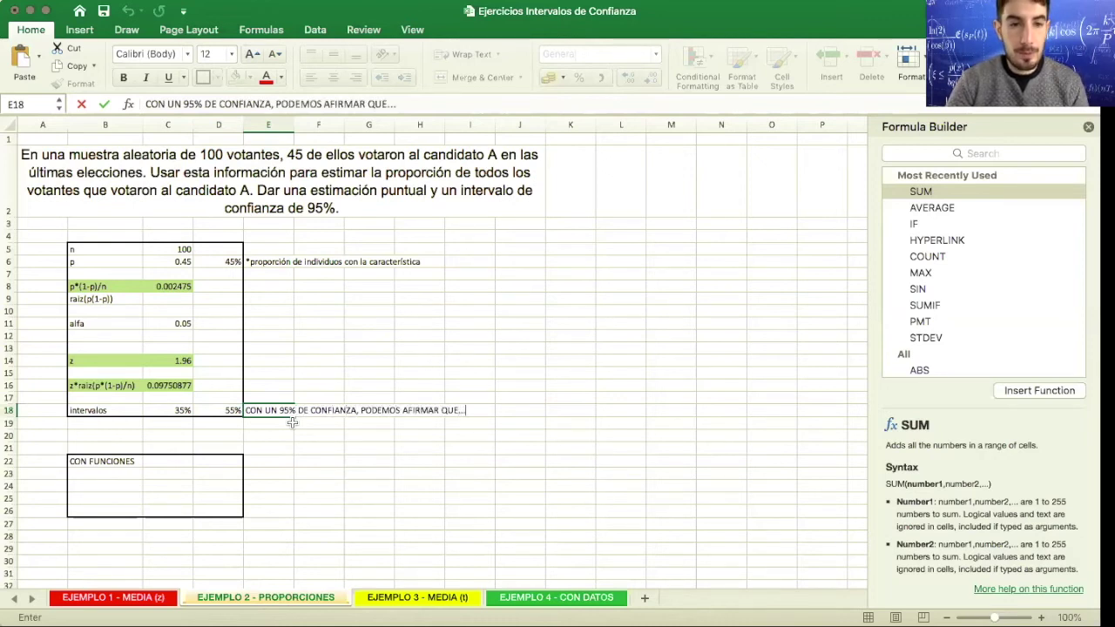
key(Return)
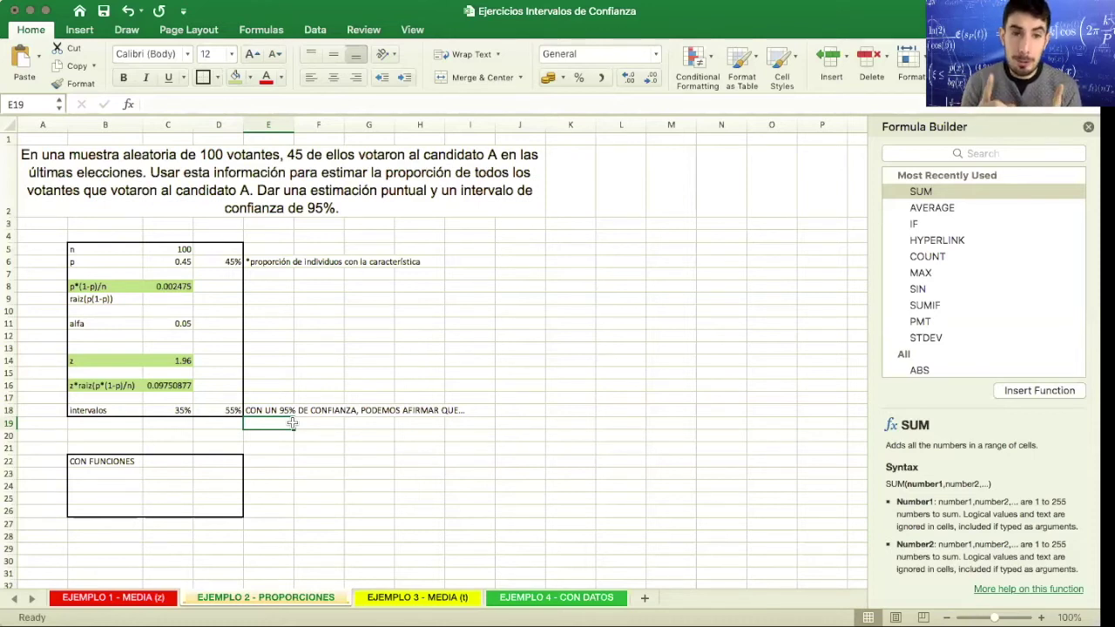
Step: Highlight the raiz(p(1-p)) row in B9:C9 with an orange fill
drag(88, 298, 184, 299)
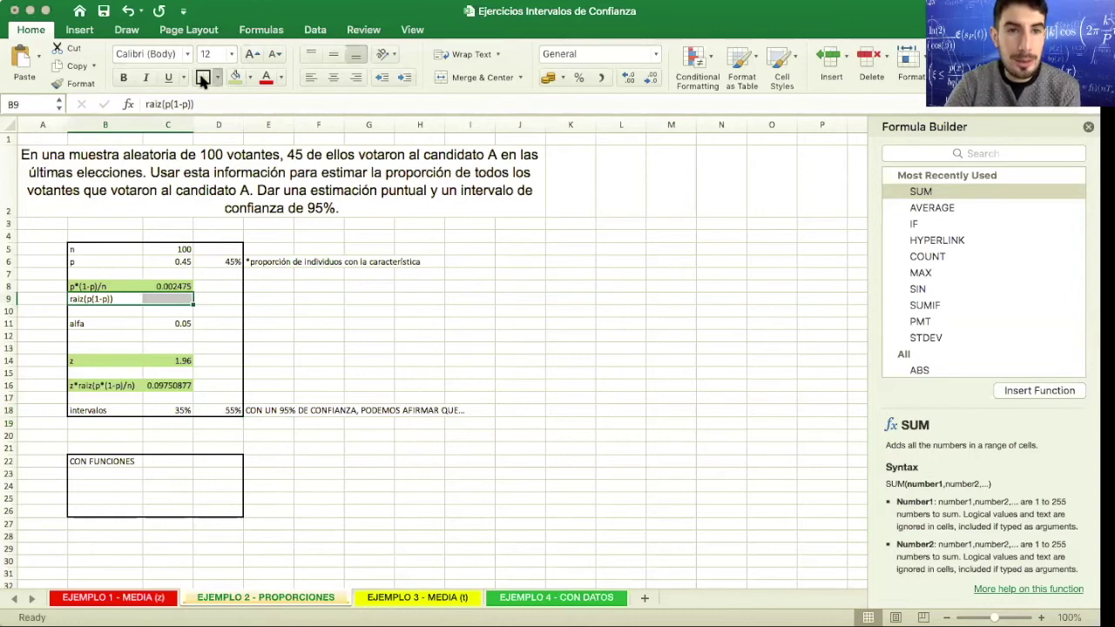
click(251, 78)
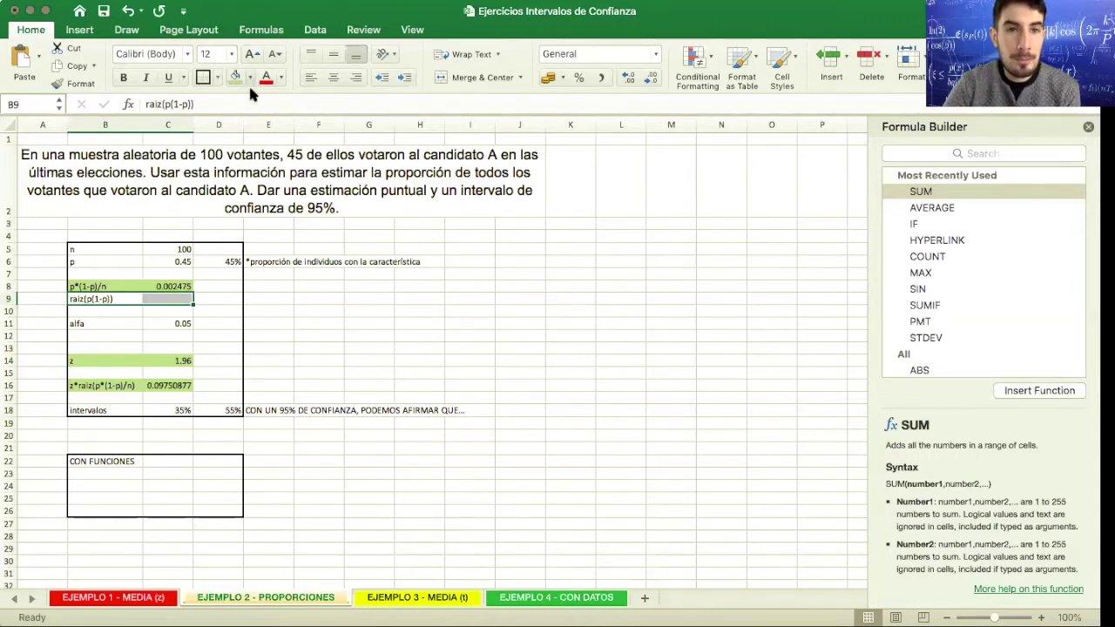
click(336, 145)
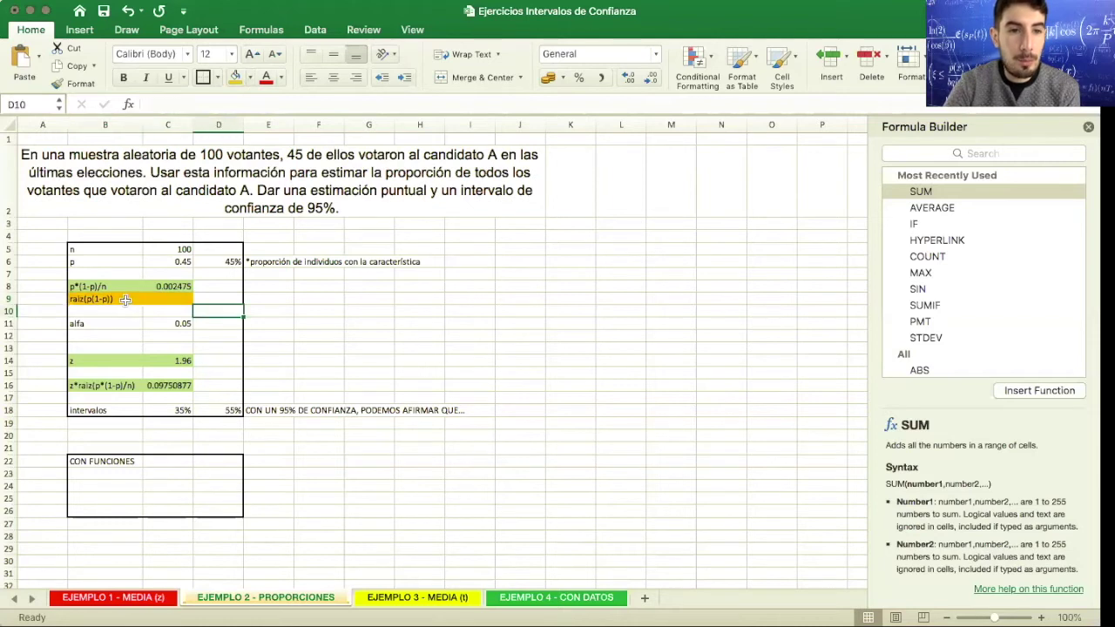
Step: Calculate raiz(p(1-p)) in C9 with the formula =SQRT(C6*(1-C6))
click(160, 325)
click(178, 301)
text(RA)
key(BackSpace)
text(=sqrt()
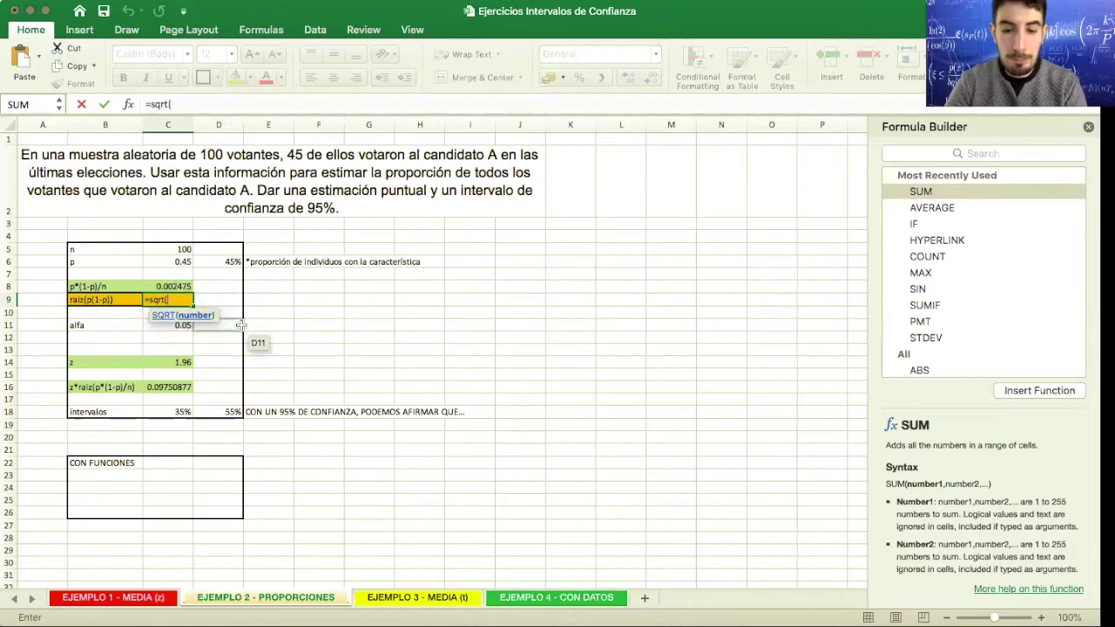
click(185, 261)
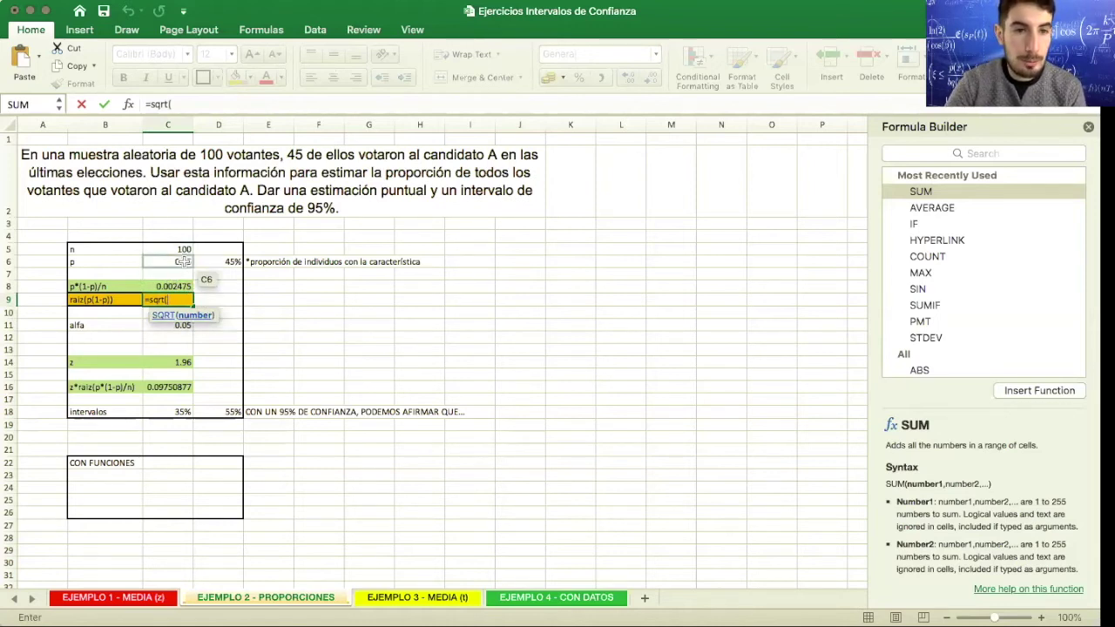
text(*()
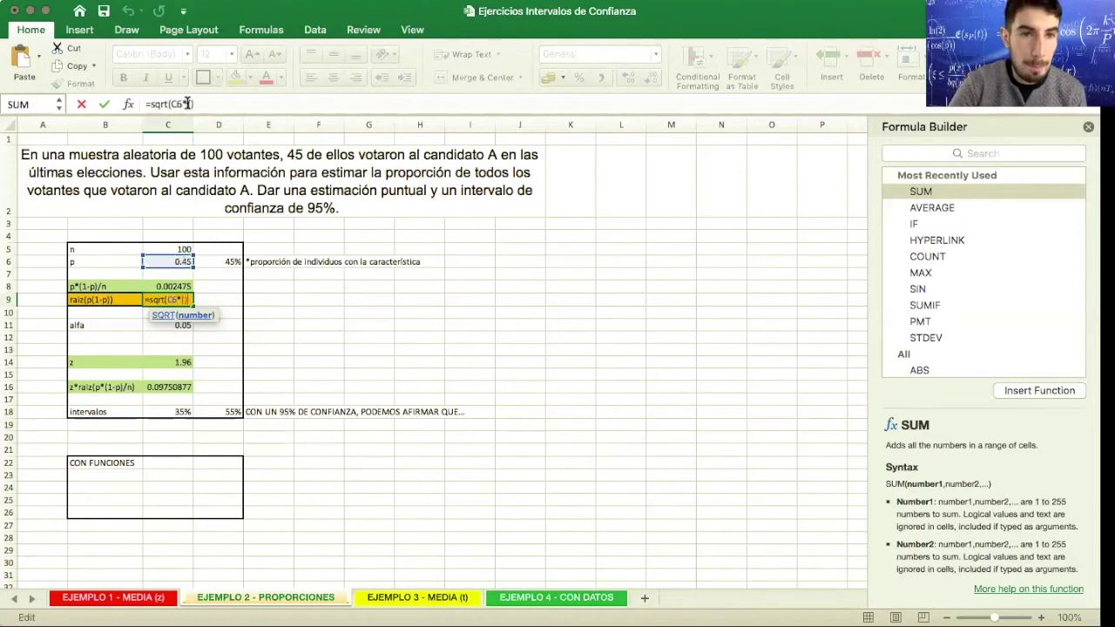
text(1-)
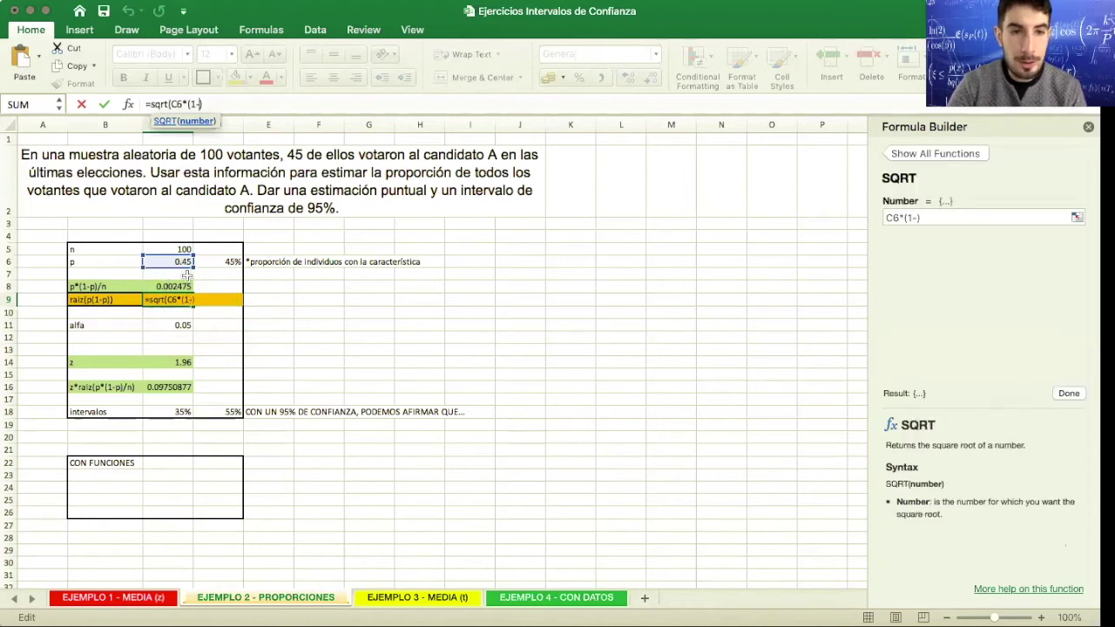
click(183, 261)
text()))
key(Return)
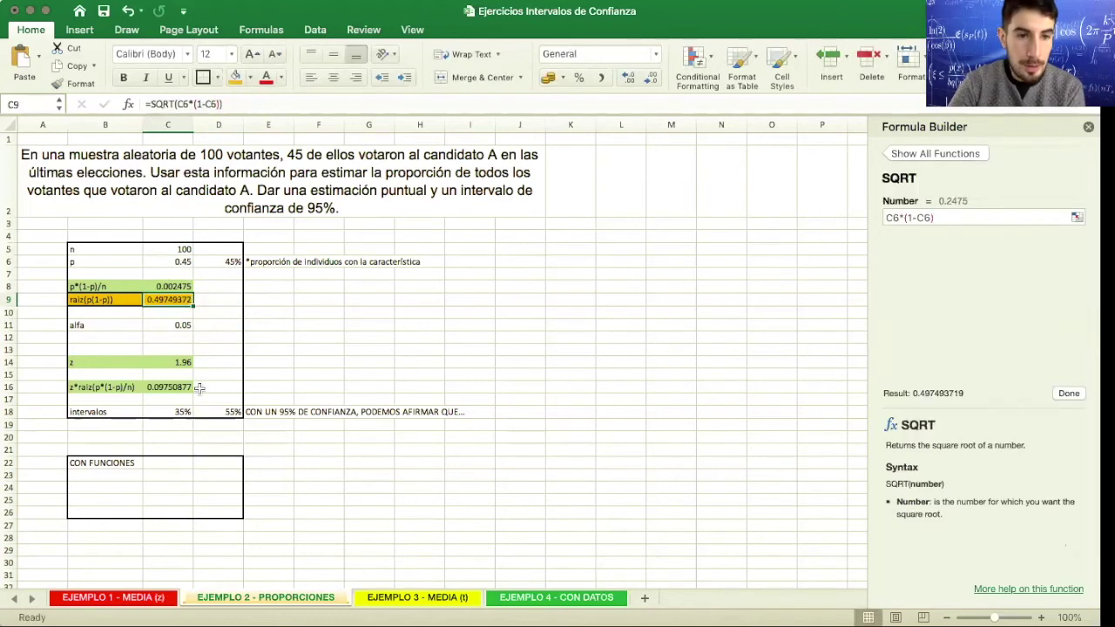
Step: Note the Spanish function names beside the CON FUNCIONES box: intervalo.confianza.norm in E24 and intervalo.confianza in E25
click(122, 476)
key(Return)
key(Right)
key(Right)
key(Right)
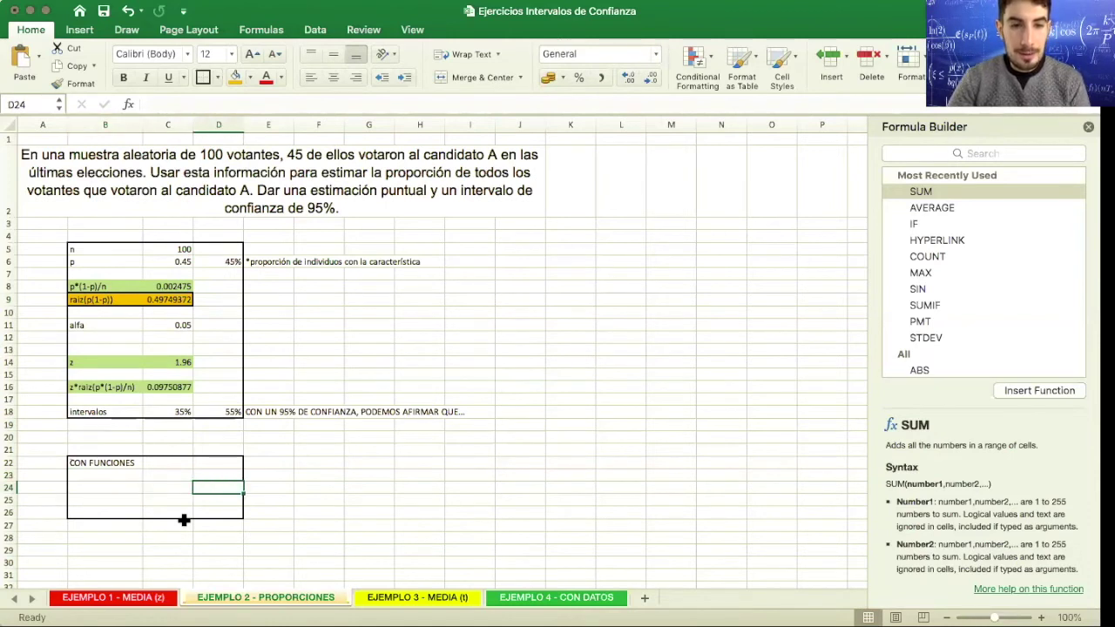
text(inter)
text(vv)
text(lo)
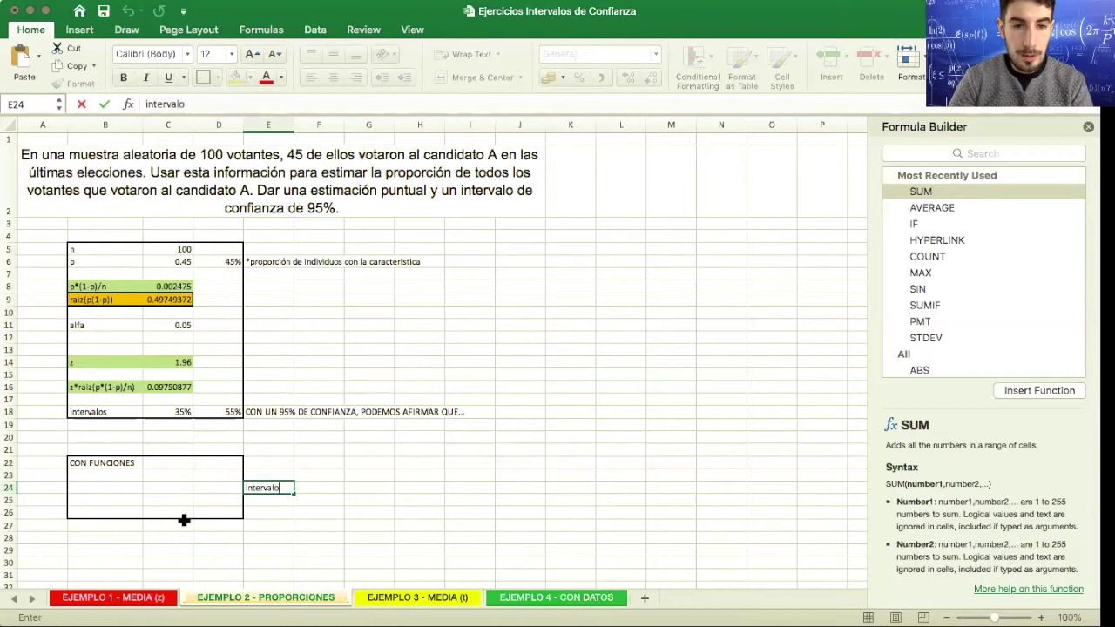
text(.confianza.norm)
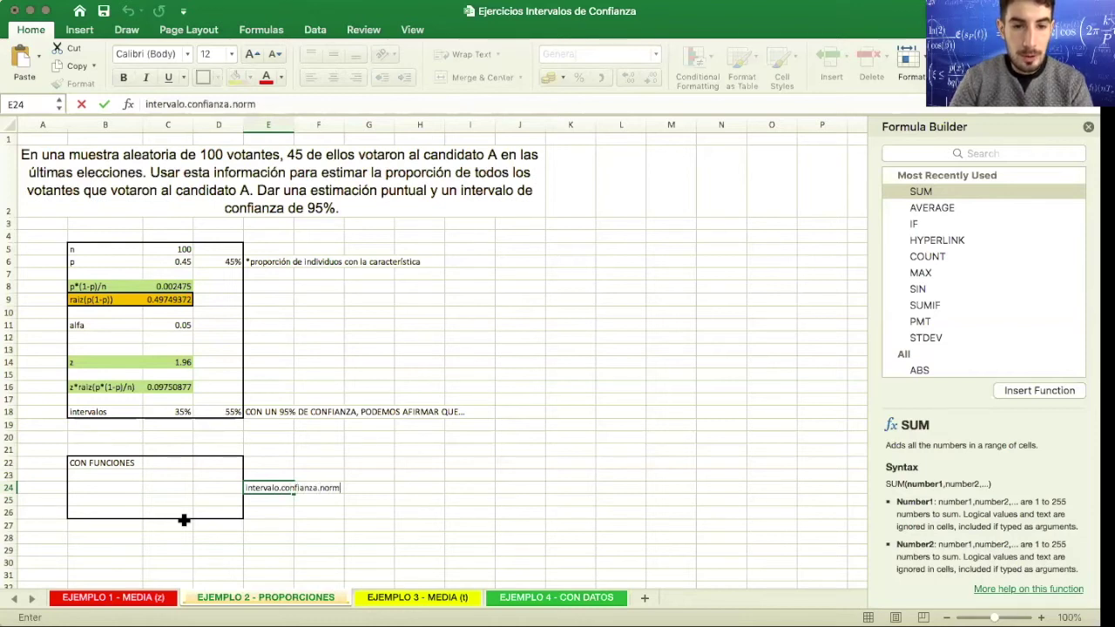
key(Return)
text(i)
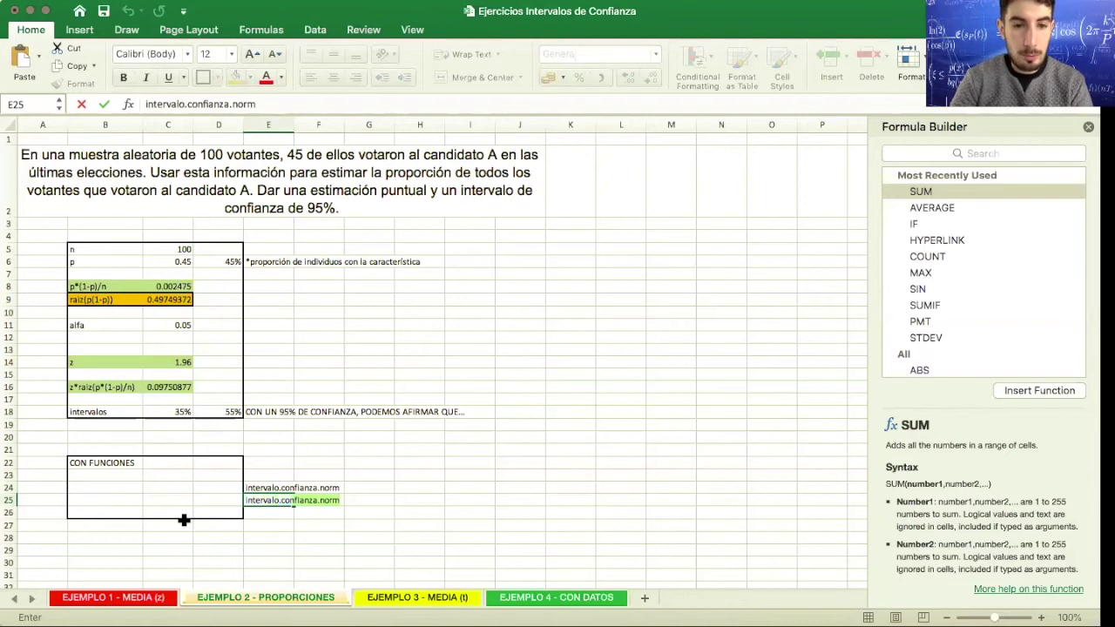
key(BackSpace)
key(Return)
Step: Calculate the margin in B24 with CONFIDENCE.NORM, using C11 as alpha, C9 as standard deviation and C5 as size
click(94, 487)
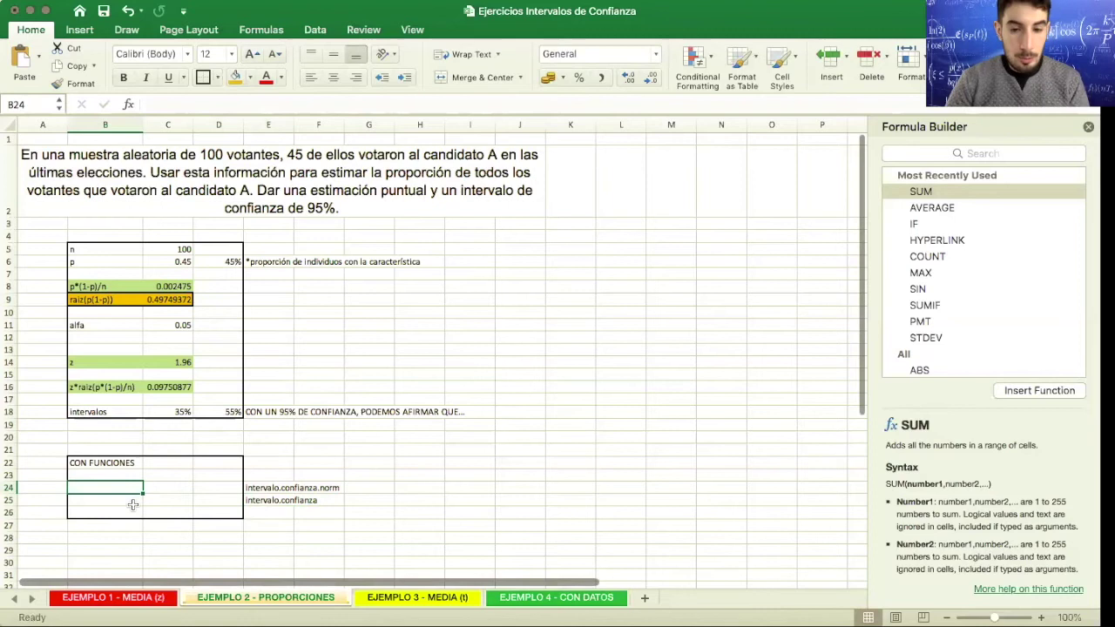
text(=confi)
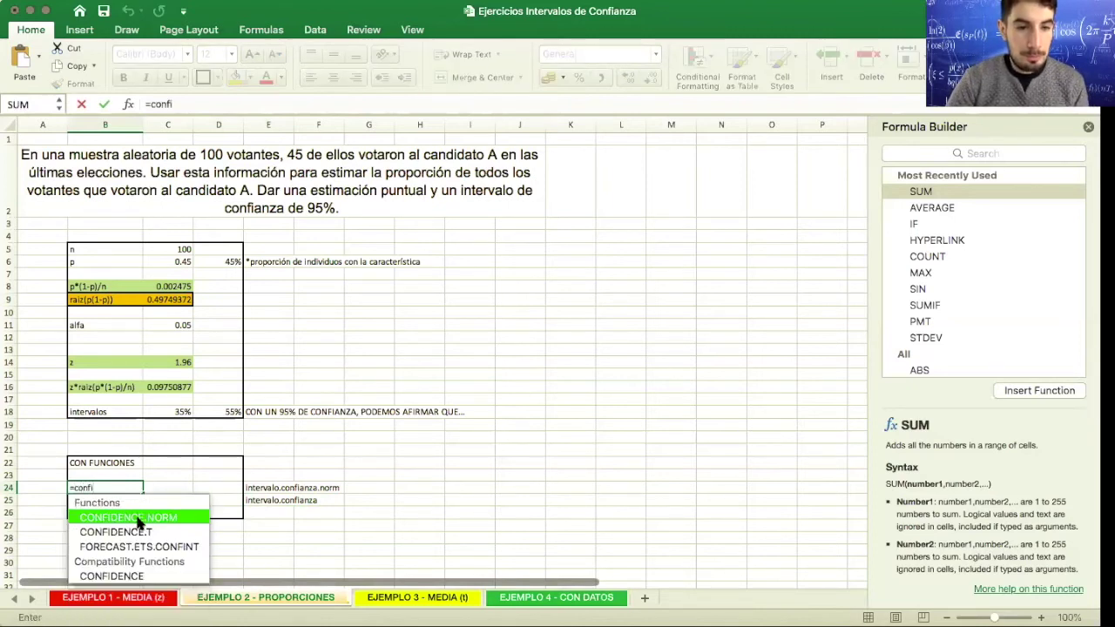
double_click(133, 519)
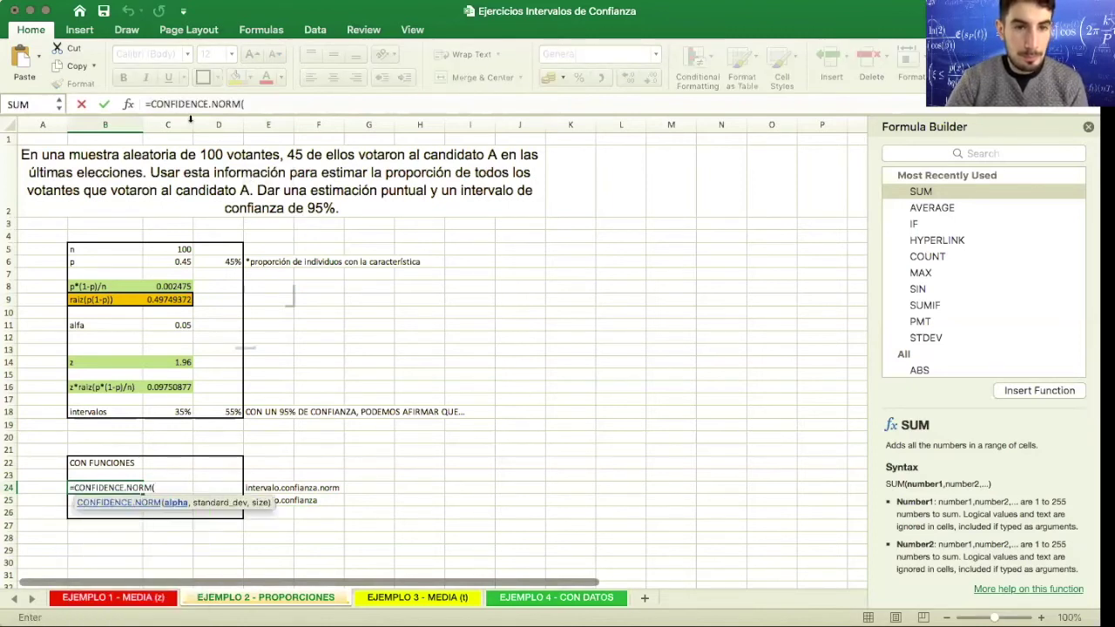
click(129, 103)
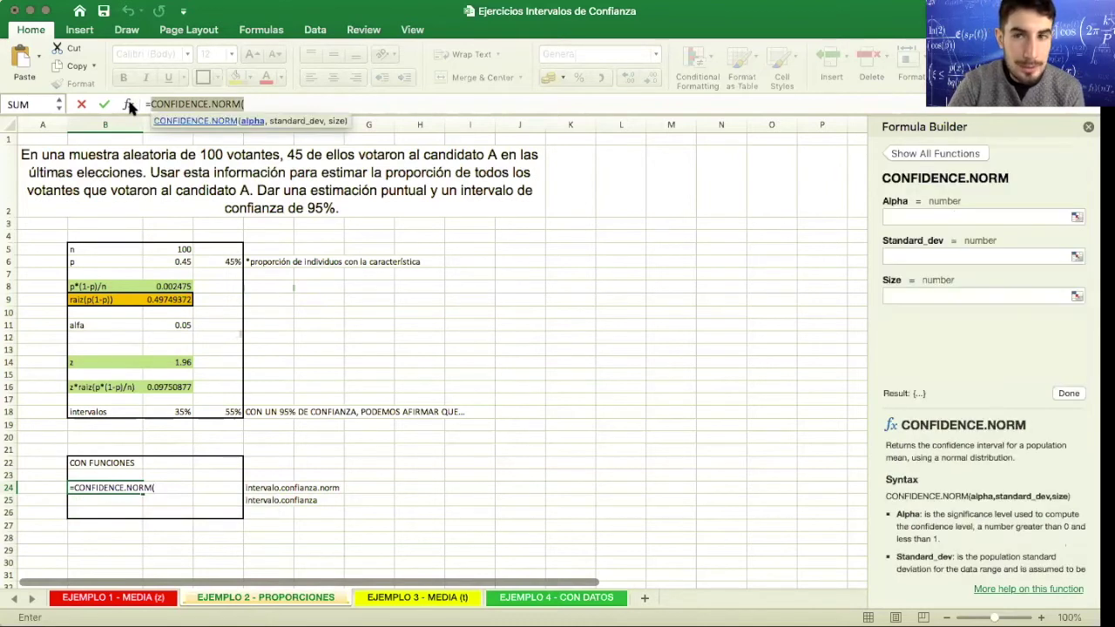
click(906, 217)
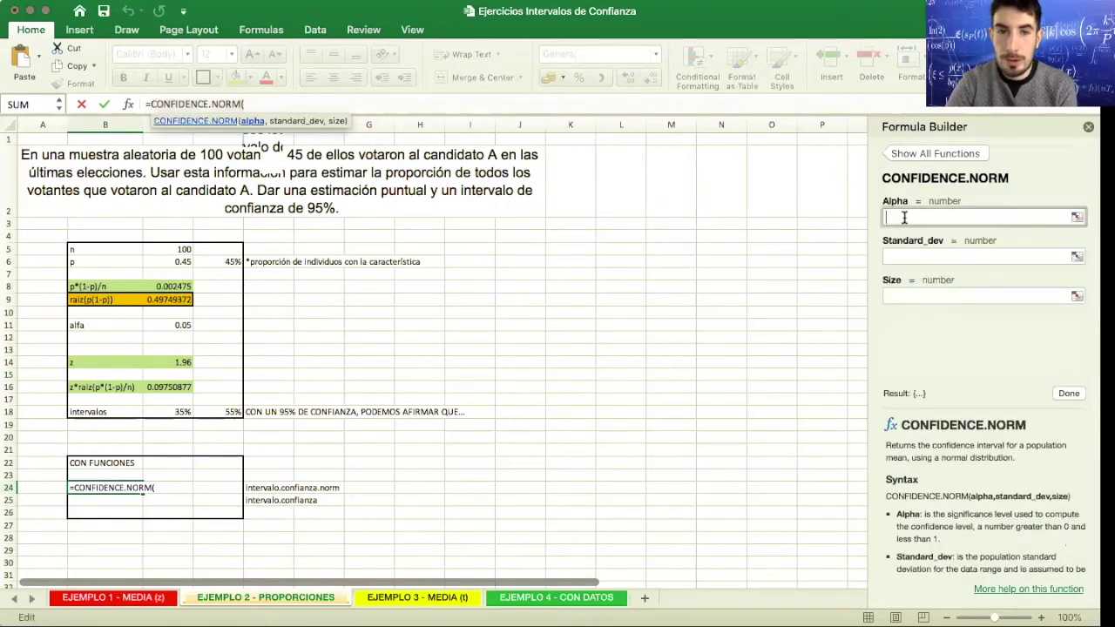
click(184, 326)
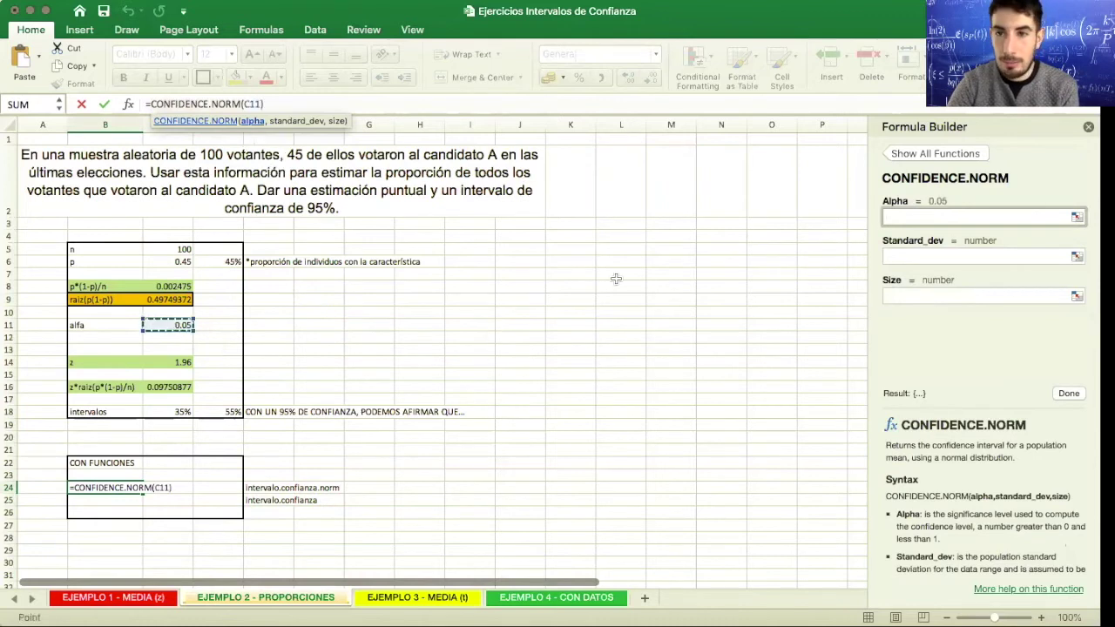
click(898, 254)
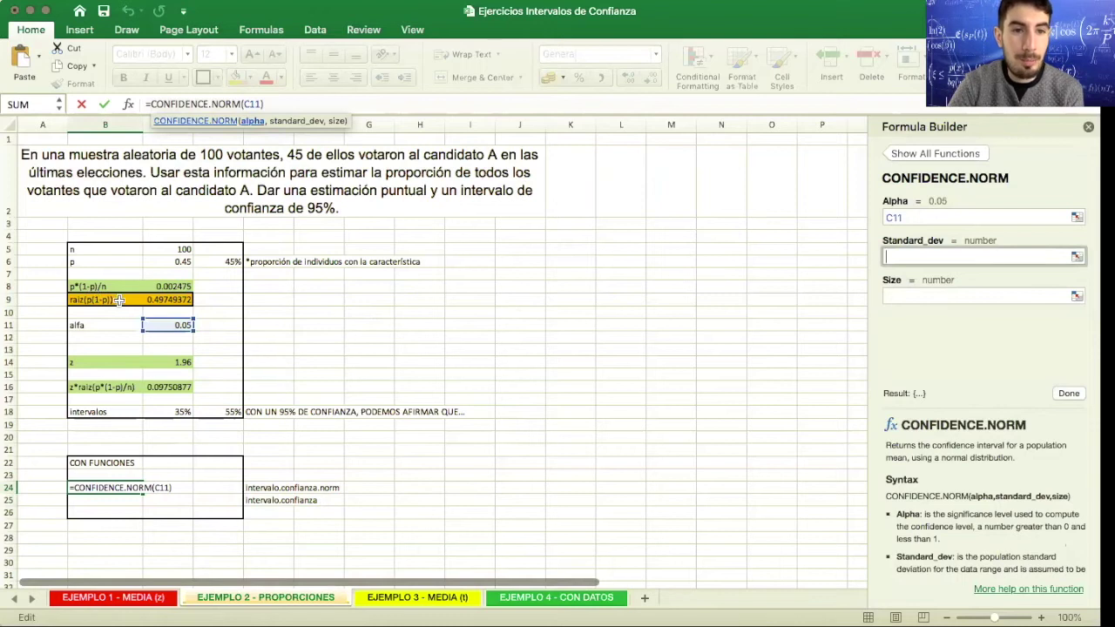
click(168, 299)
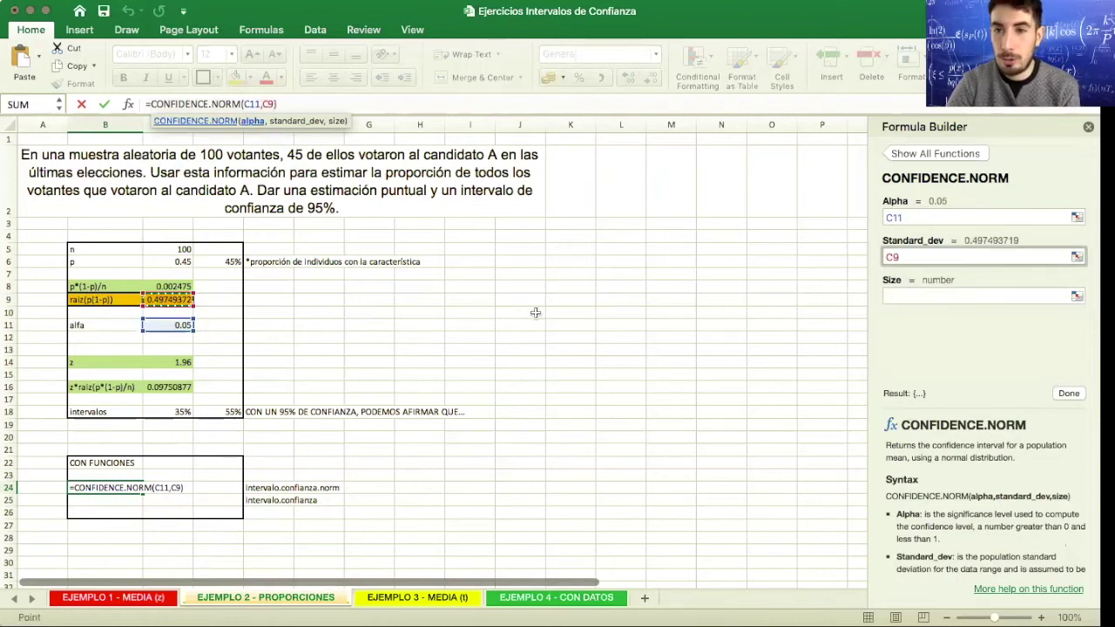
click(913, 297)
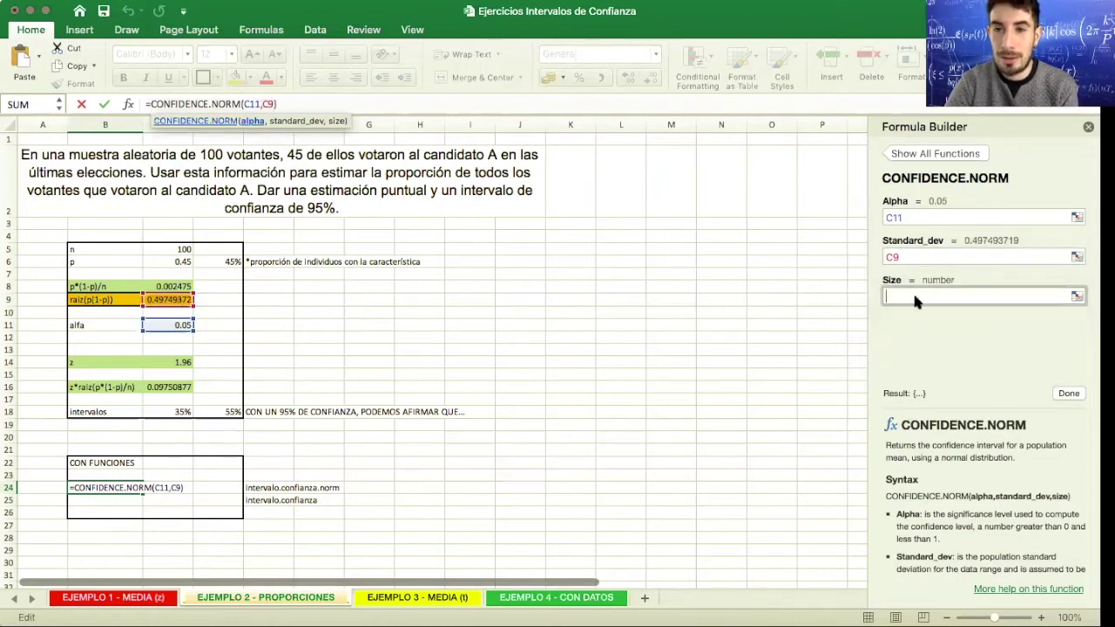
click(181, 251)
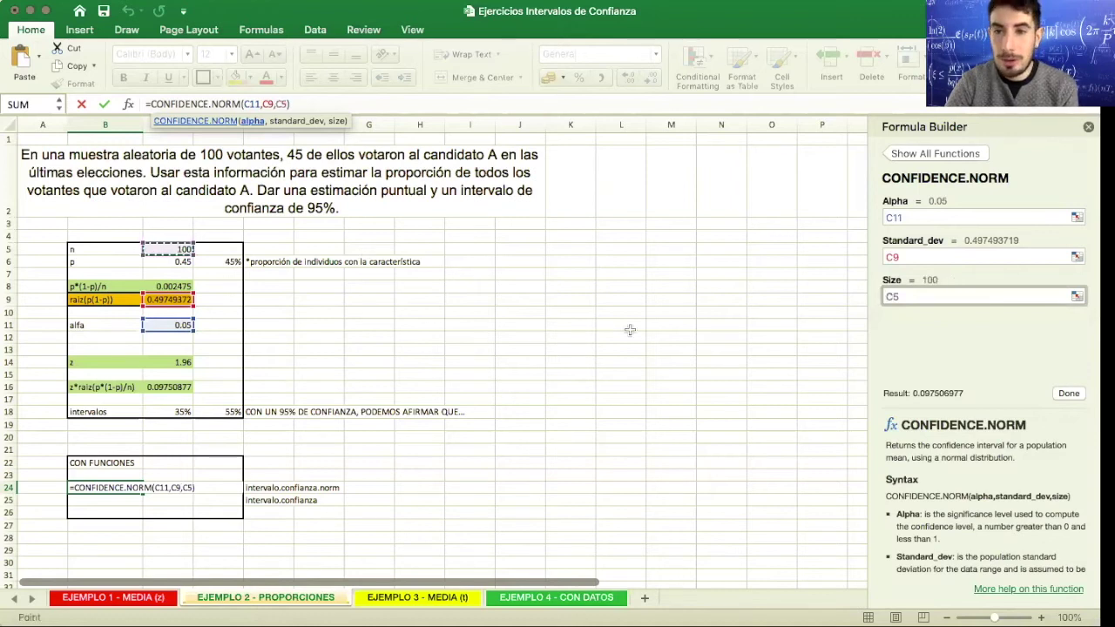
click(1068, 393)
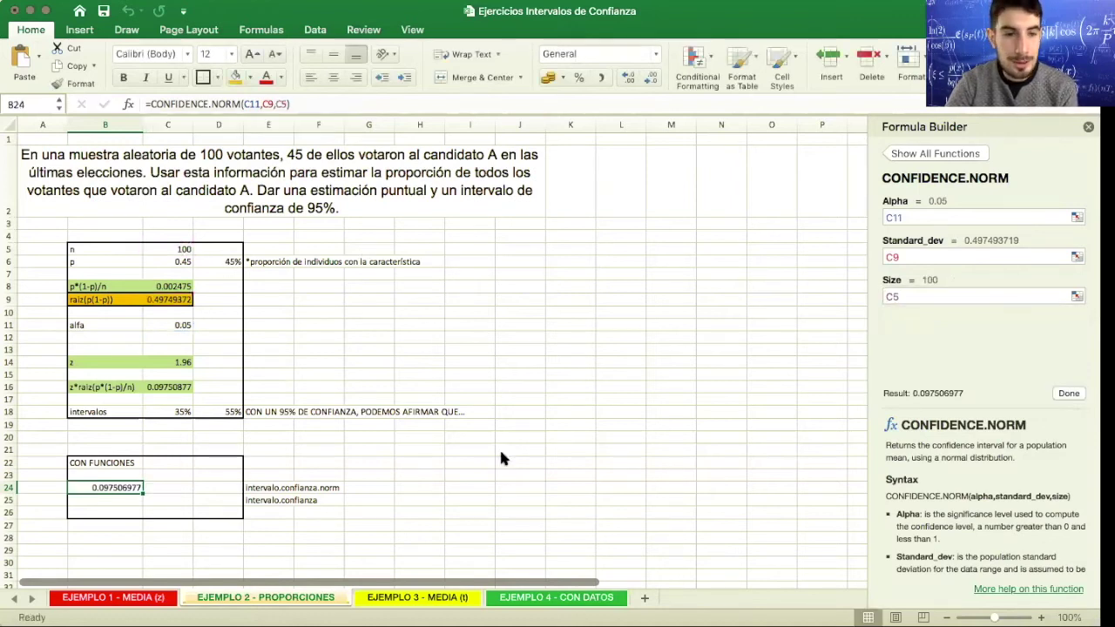
Step: Calculate the lower limit in C25 with =C6-B24 and the upper limit in D25 by adding margin B24 to proportion C6
click(179, 499)
text(=)
click(168, 261)
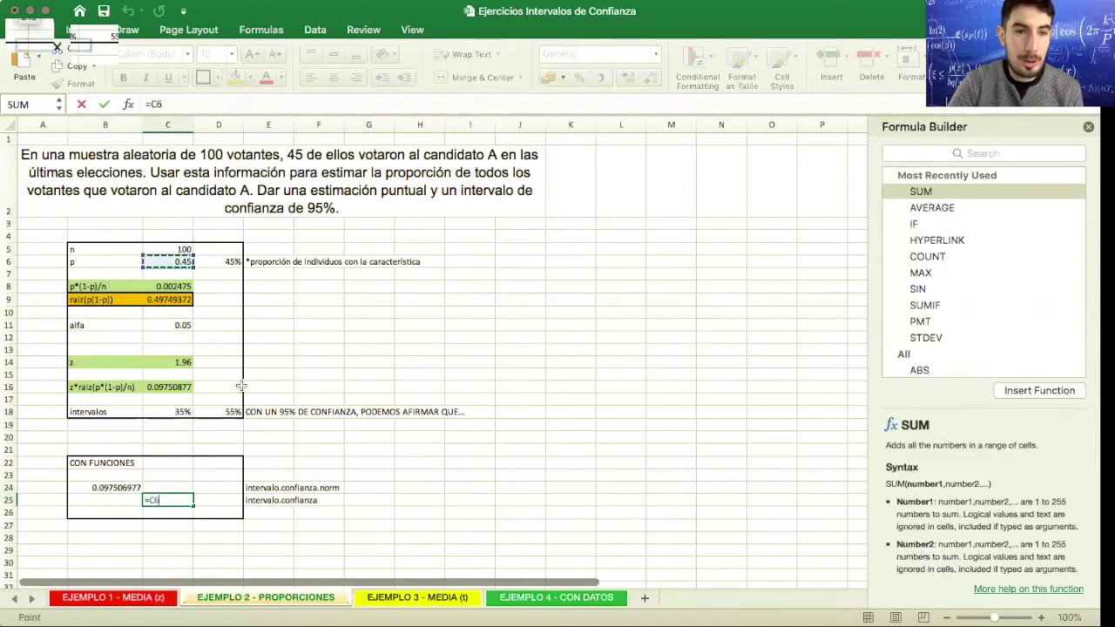
text(-)
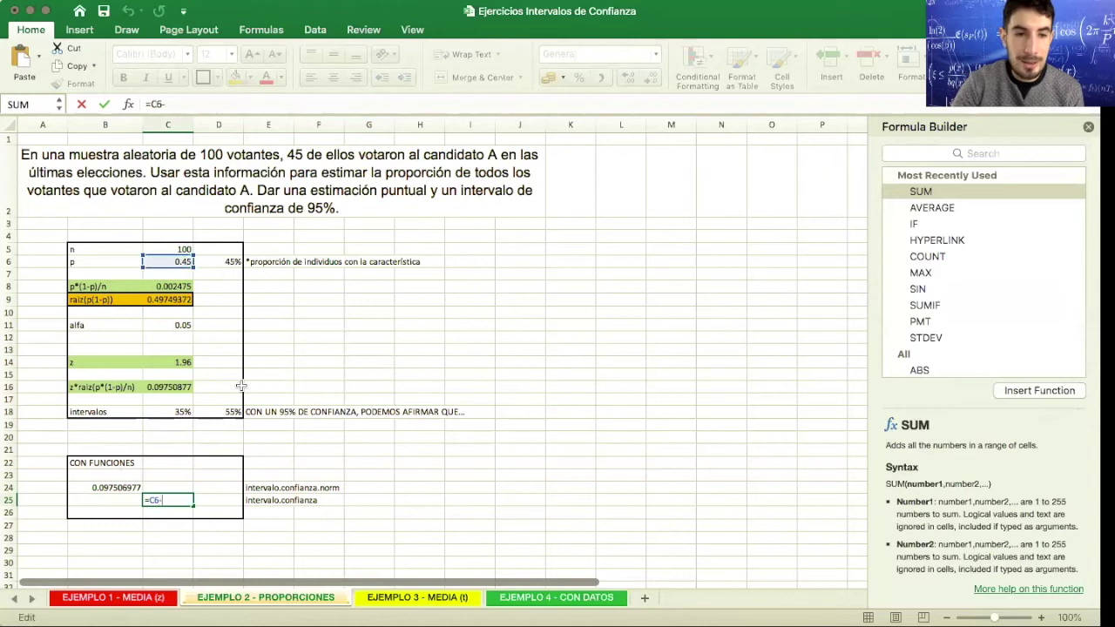
click(119, 487)
key(Tab)
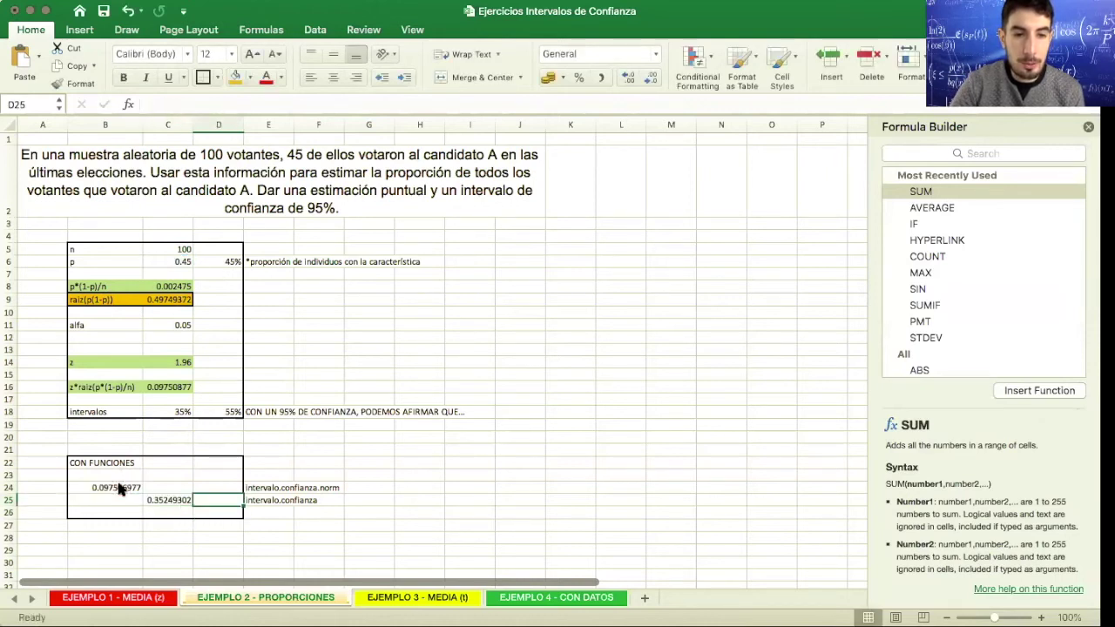
text(=p)
click(119, 490)
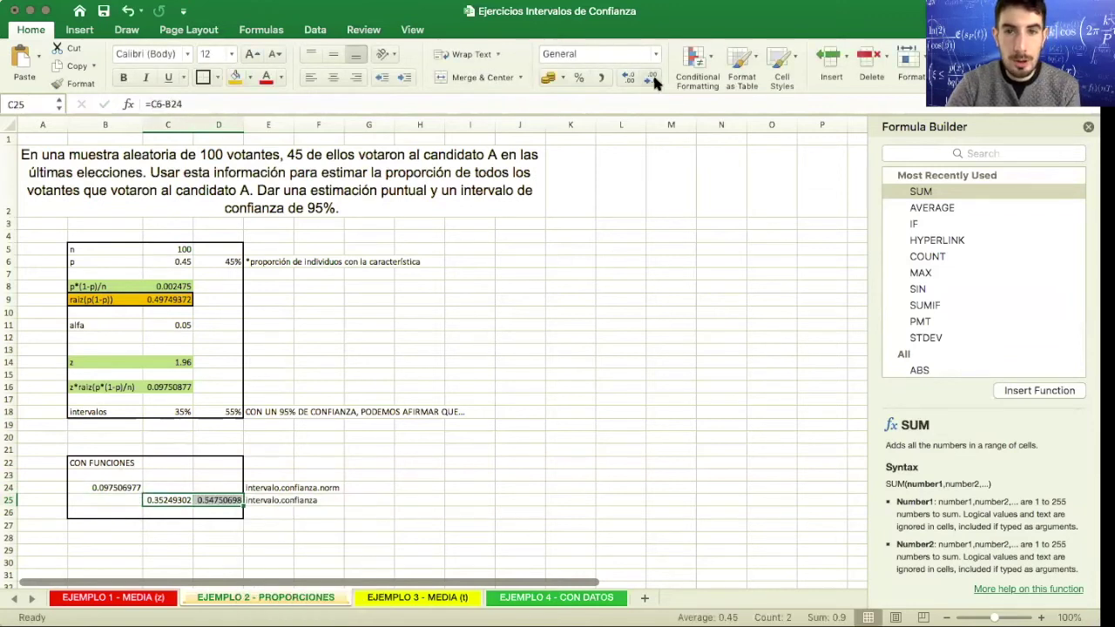
Step: Format the interval limits in C25:D25 as percentages without decimals
click(654, 78)
click(654, 79)
click(653, 78)
click(653, 79)
click(653, 79)
click(653, 79)
click(579, 77)
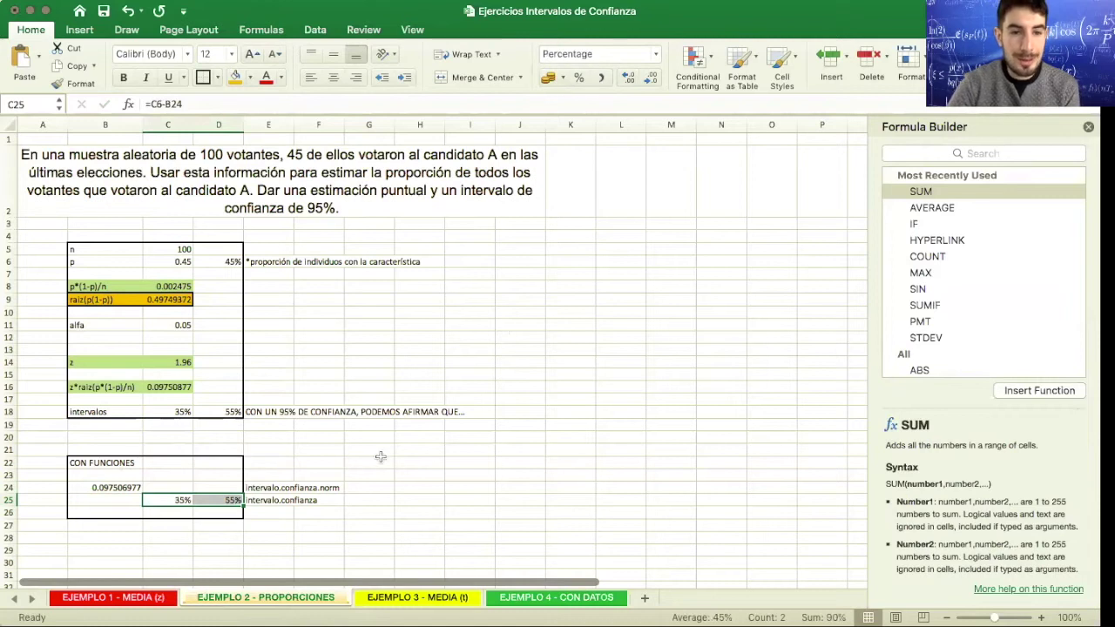
click(338, 513)
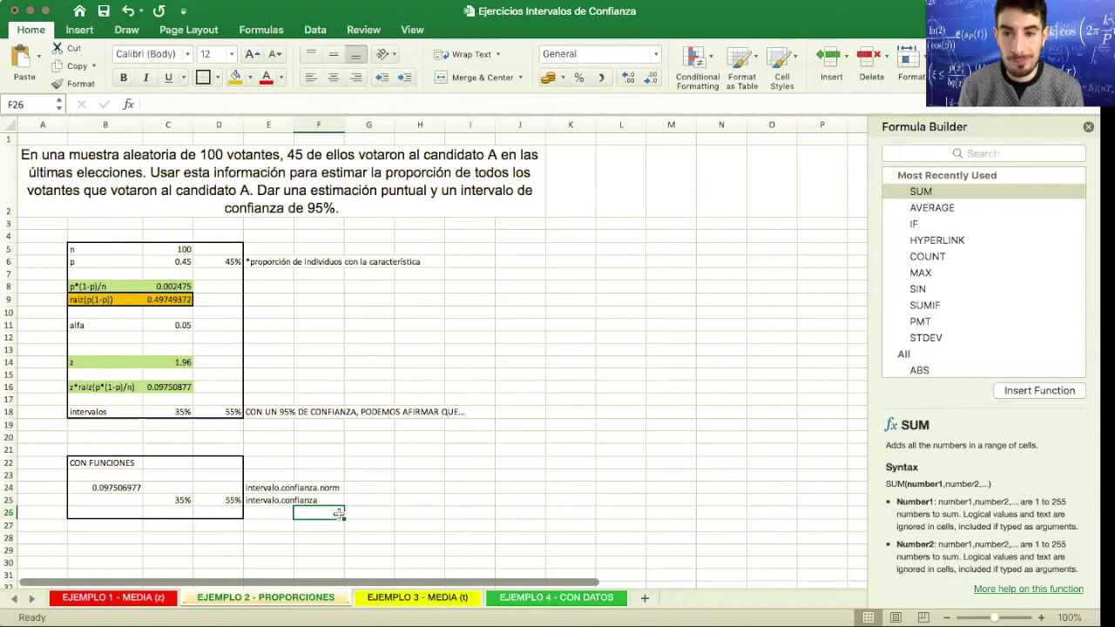
Step: On the EJEMPLO 3 - MEDIA (t) sheet, enter 72.7 as media in C6 and 10.2 as s in C7
click(417, 597)
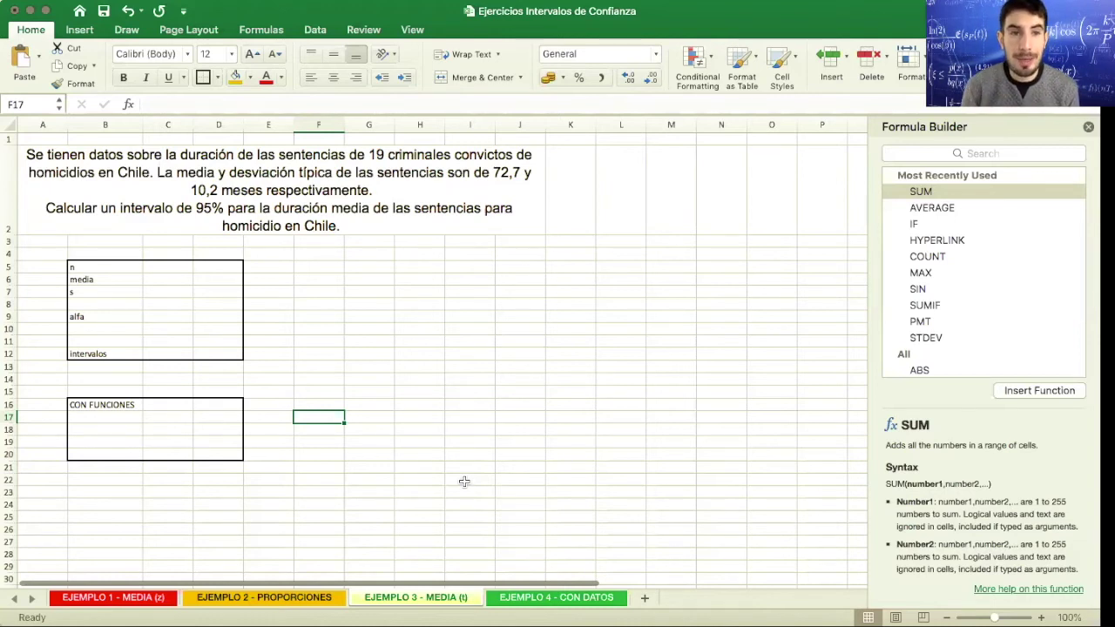
click(165, 279)
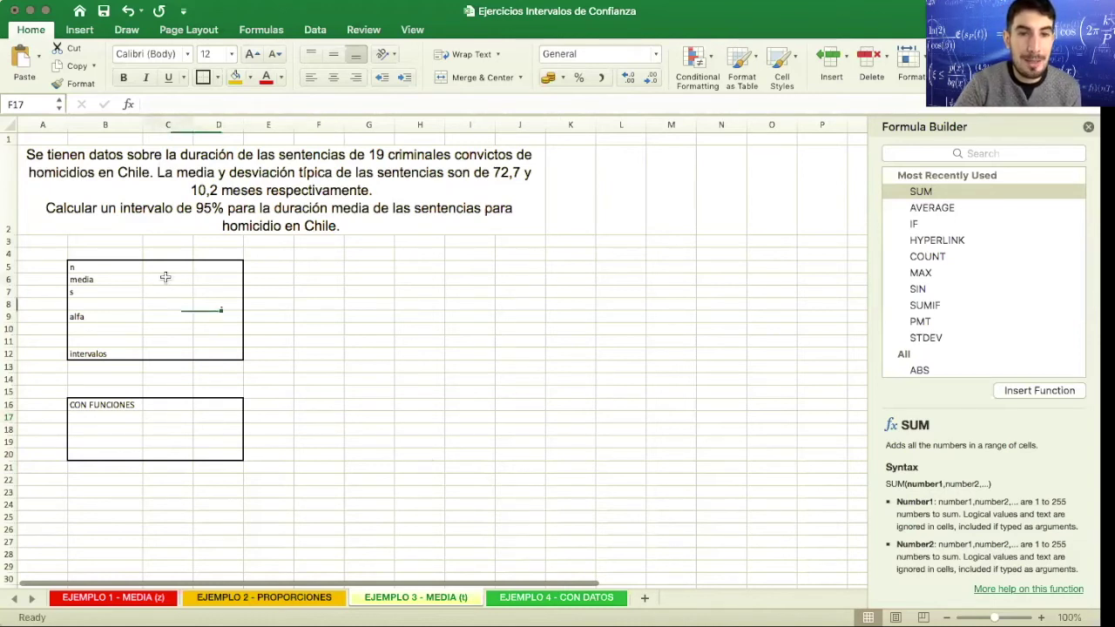
text(72.7)
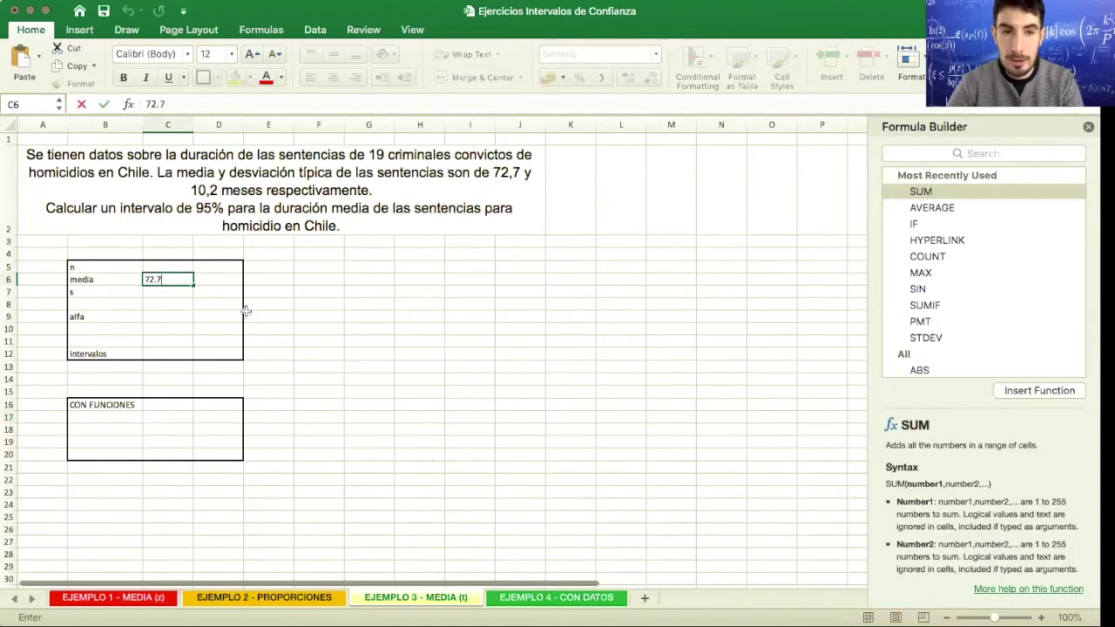
key(Return)
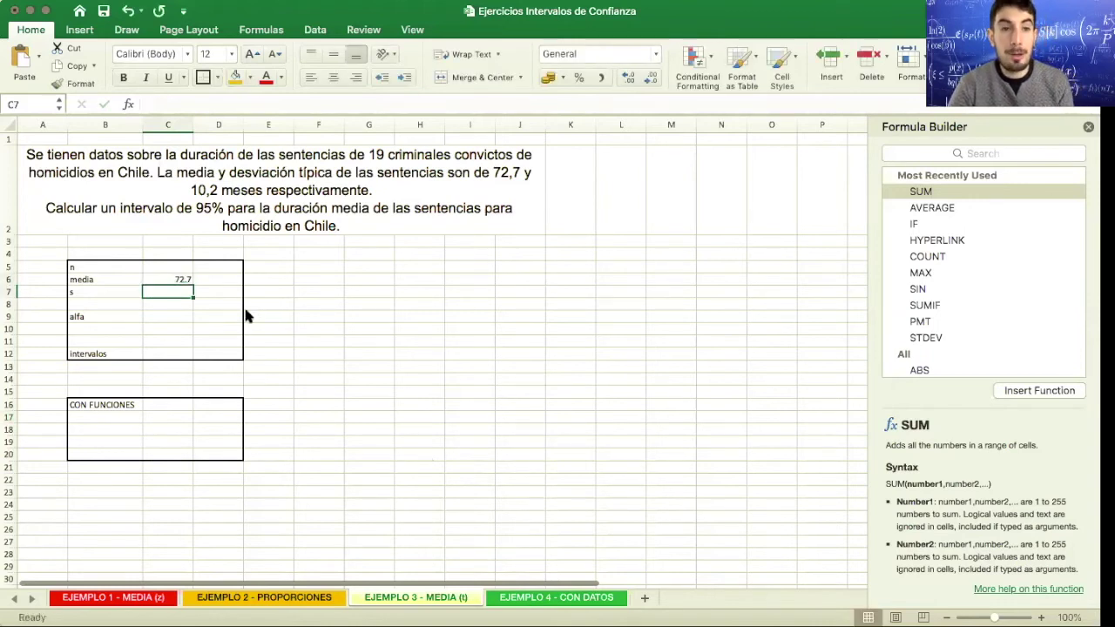
key(Left)
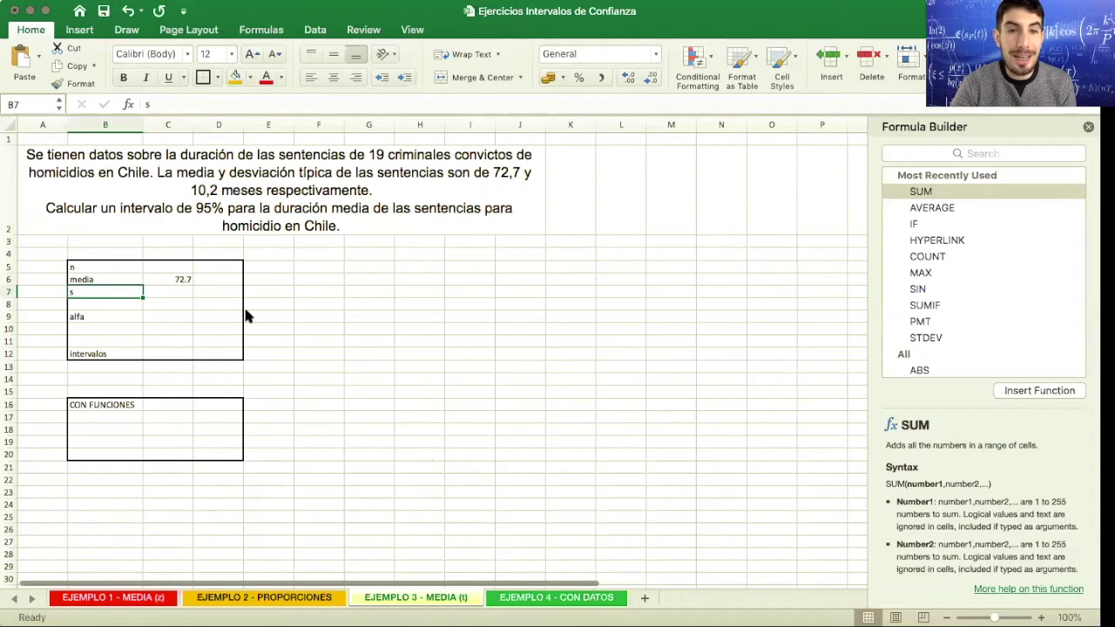
key(Right)
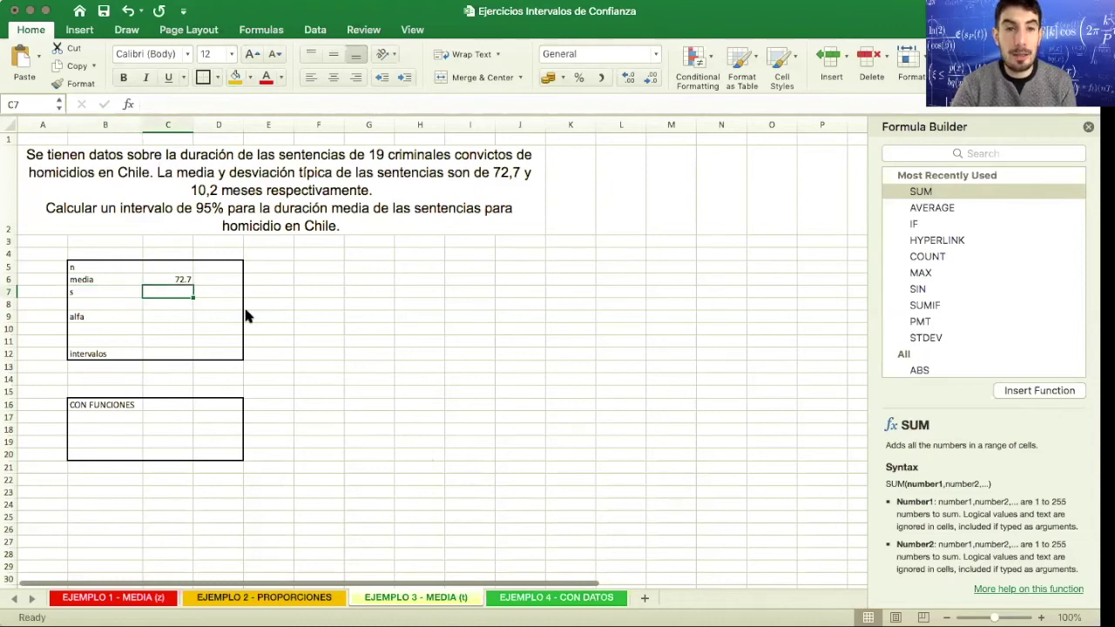
text(10.2)
key(Return)
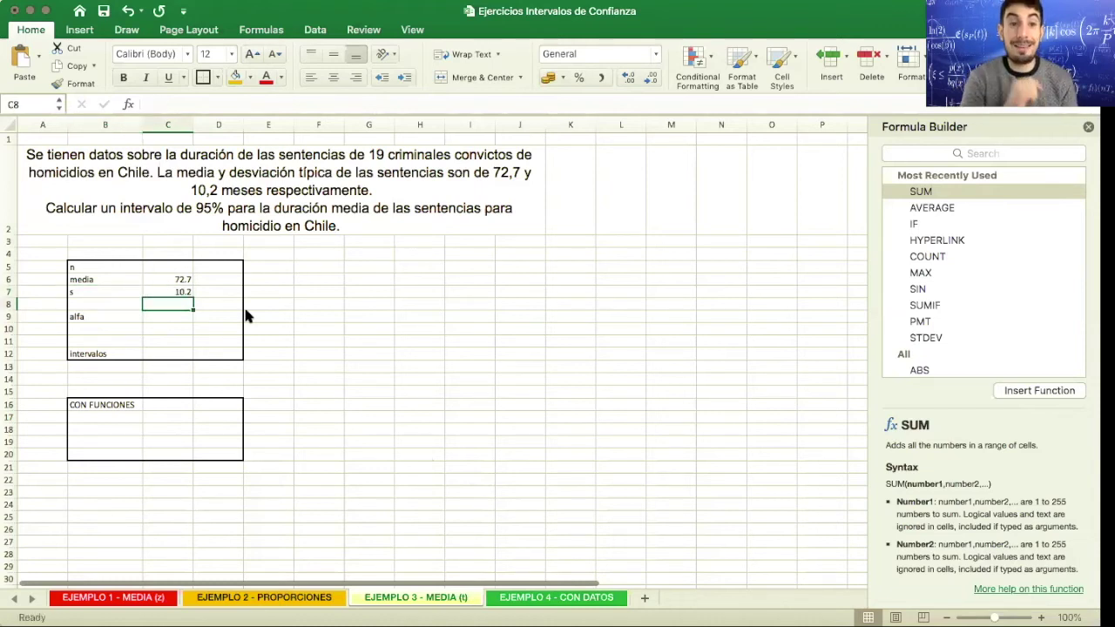
Step: Enter the sample size n as 19 in C5 and alfa as 0.05 in C9
key(Up)
key(Up)
key(Up)
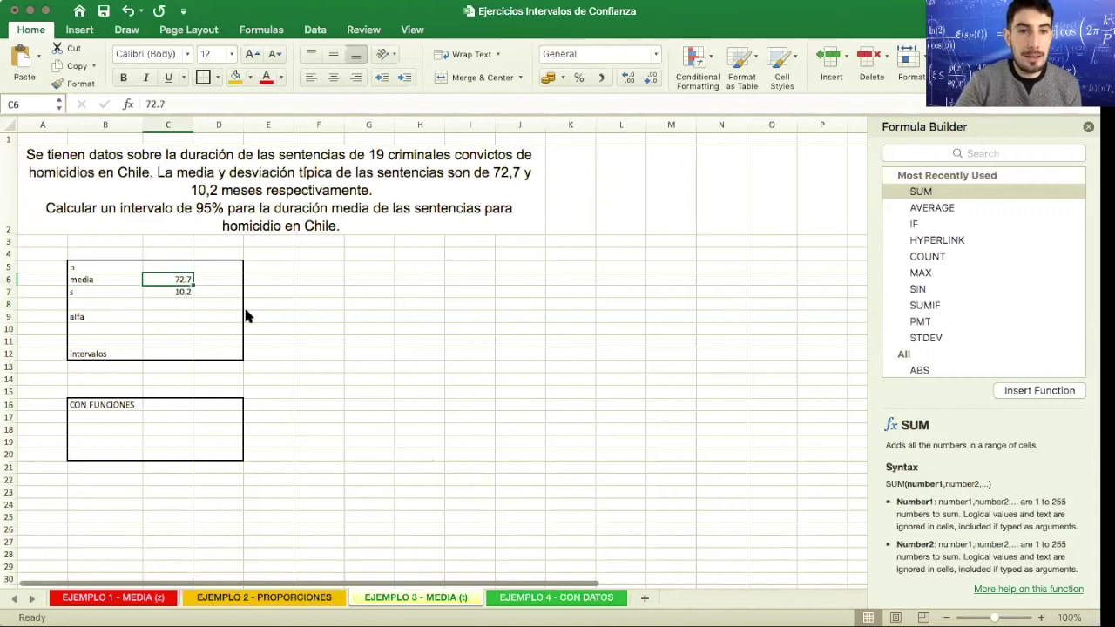
text(19)
key(Return)
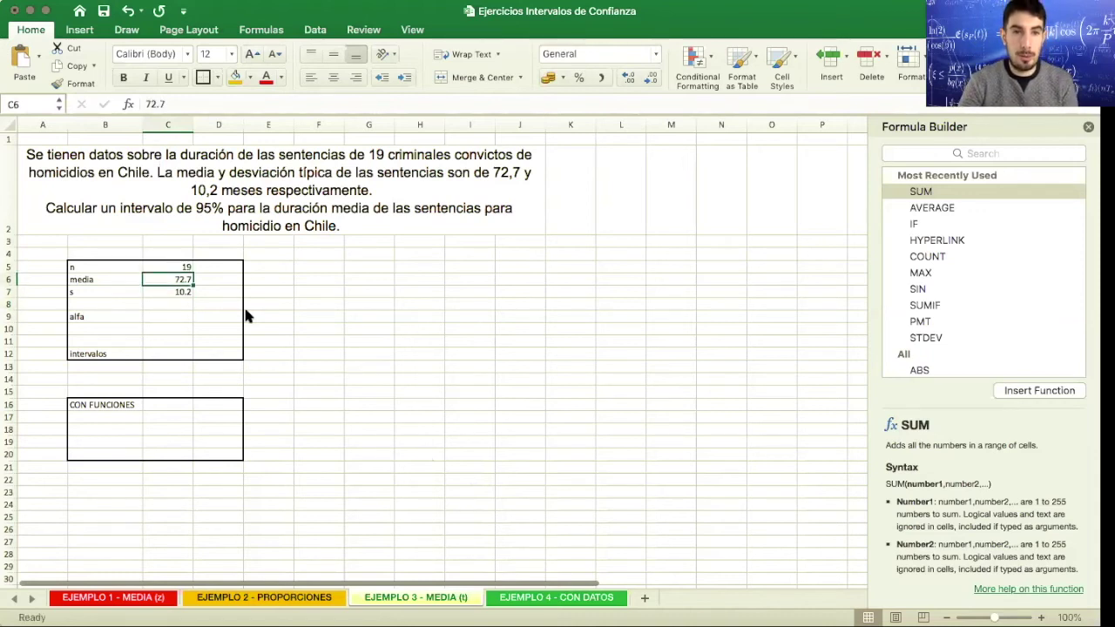
key(Down)
key(Down)
key(Down)
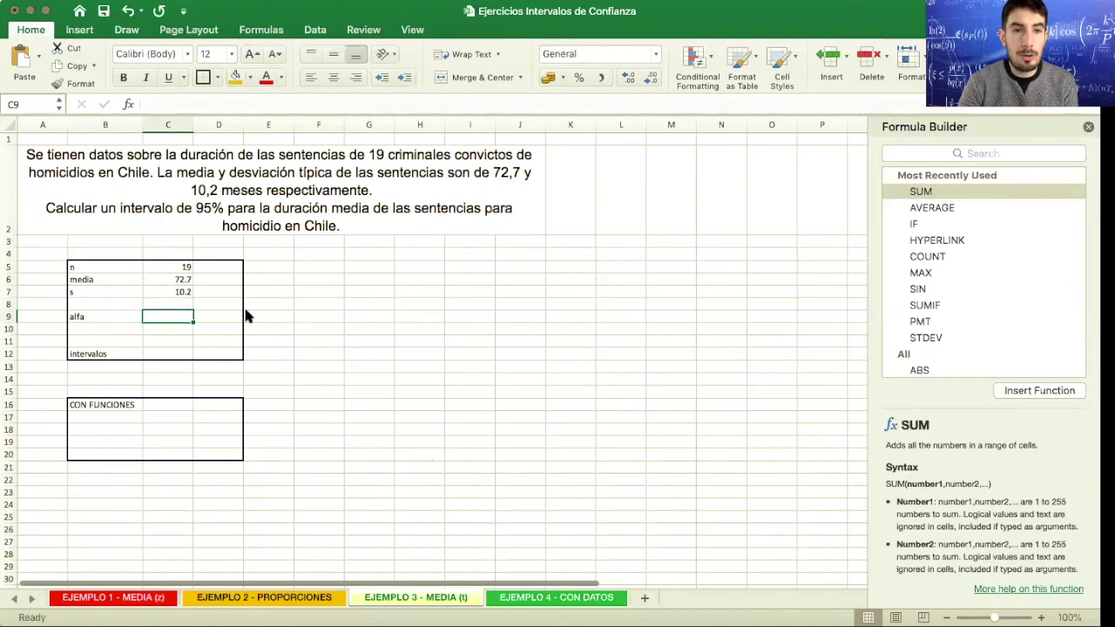
text(0.0)
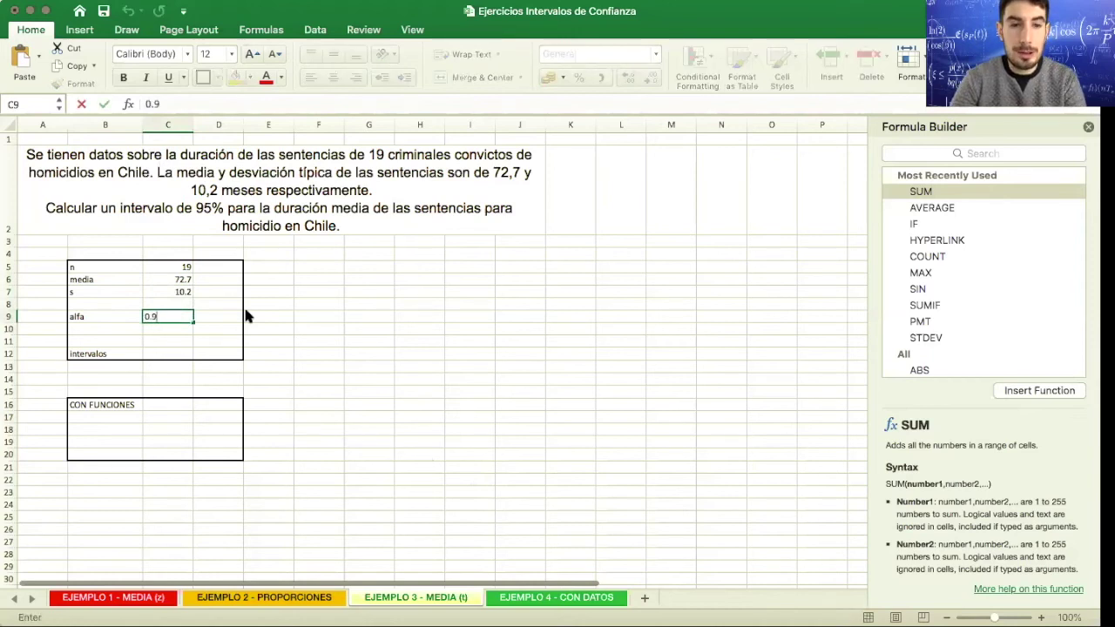
text(5)
key(Return)
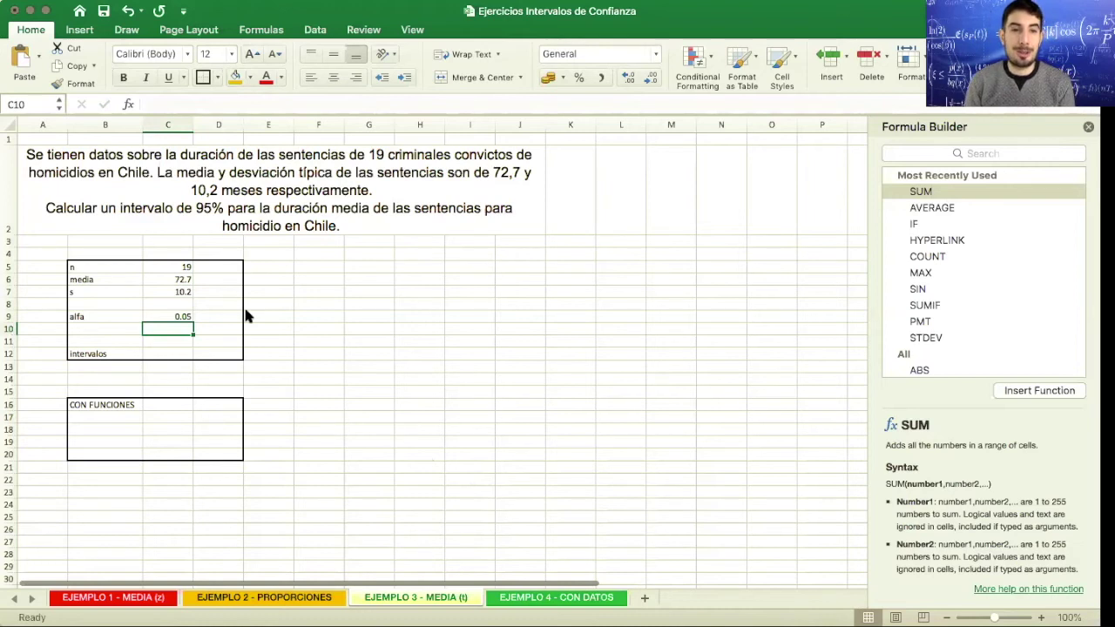
Step: Note the Spanish function name intervalo.confianza.t in E17 beside the CON FUNCIONES box
key(Down)
key(Down)
key(Down)
key(Down)
key(Down)
key(Down)
key(Down)
key(Right)
key(Right)
text(intervalo.confin)
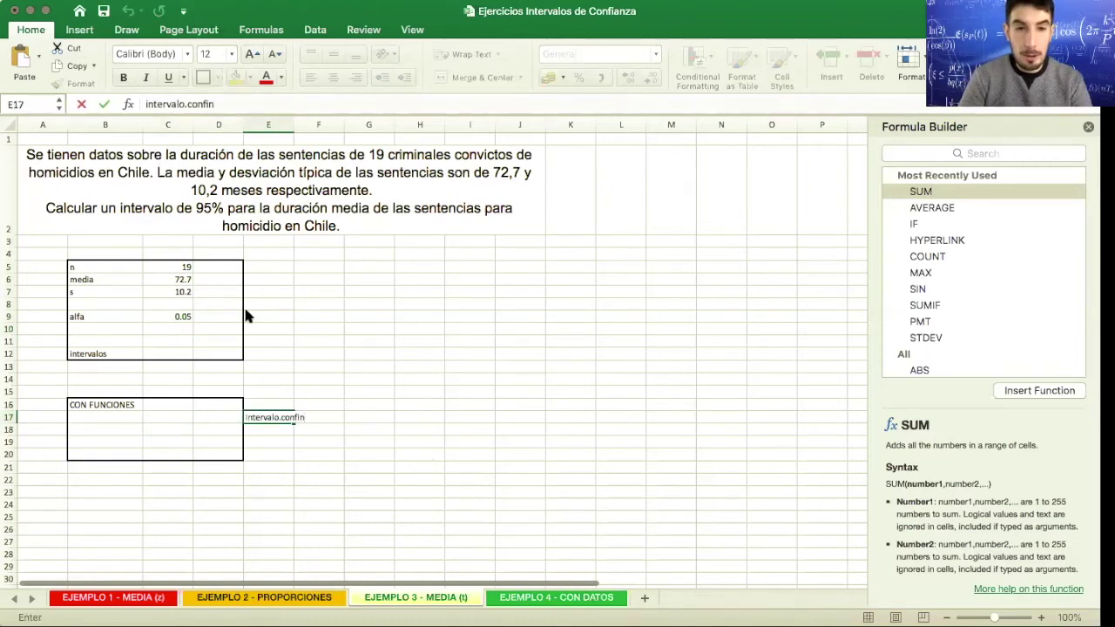
key(BackSpace)
text(anza.t)
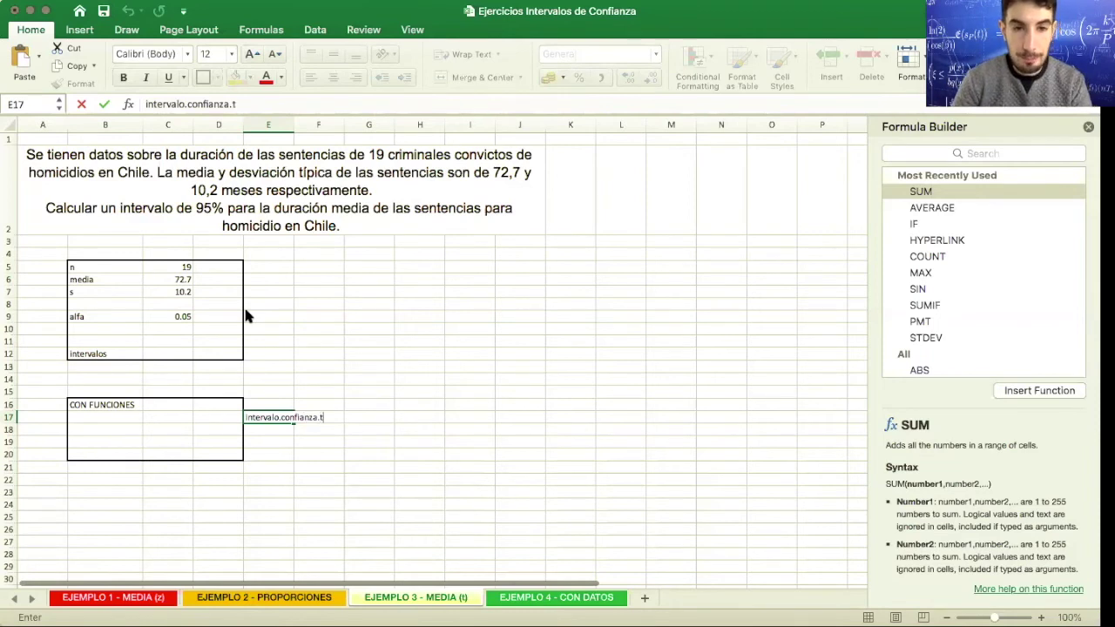
key(Return)
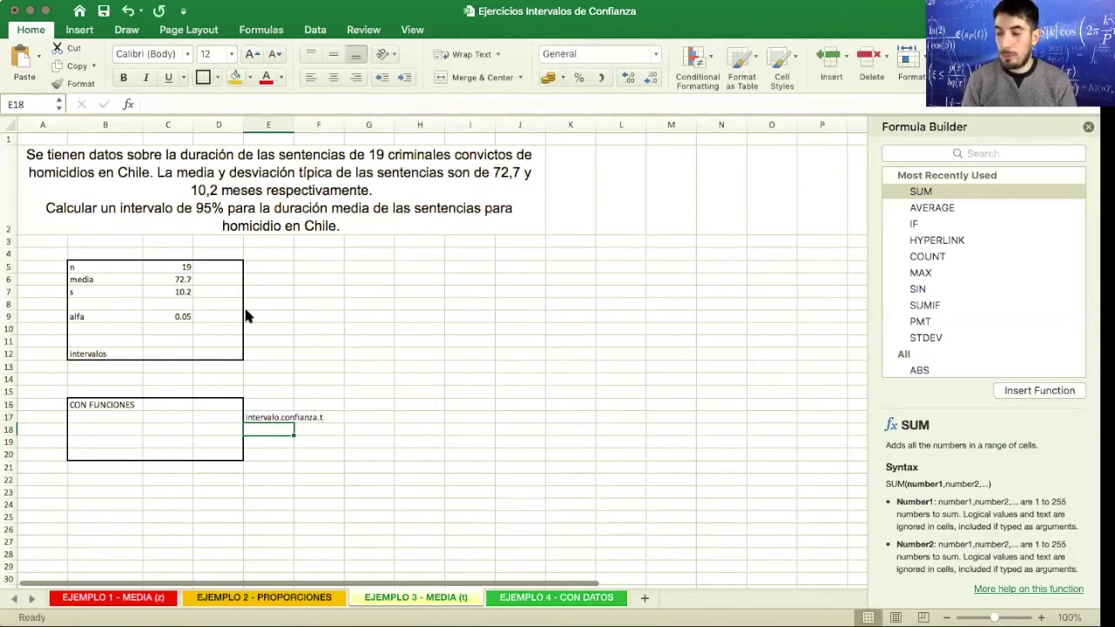
Step: Begin a CONFIDENCE.T formula in B17 of the CON FUNCIONES box
key(Up)
key(Left)
key(Left)
key(Left)
text(=)
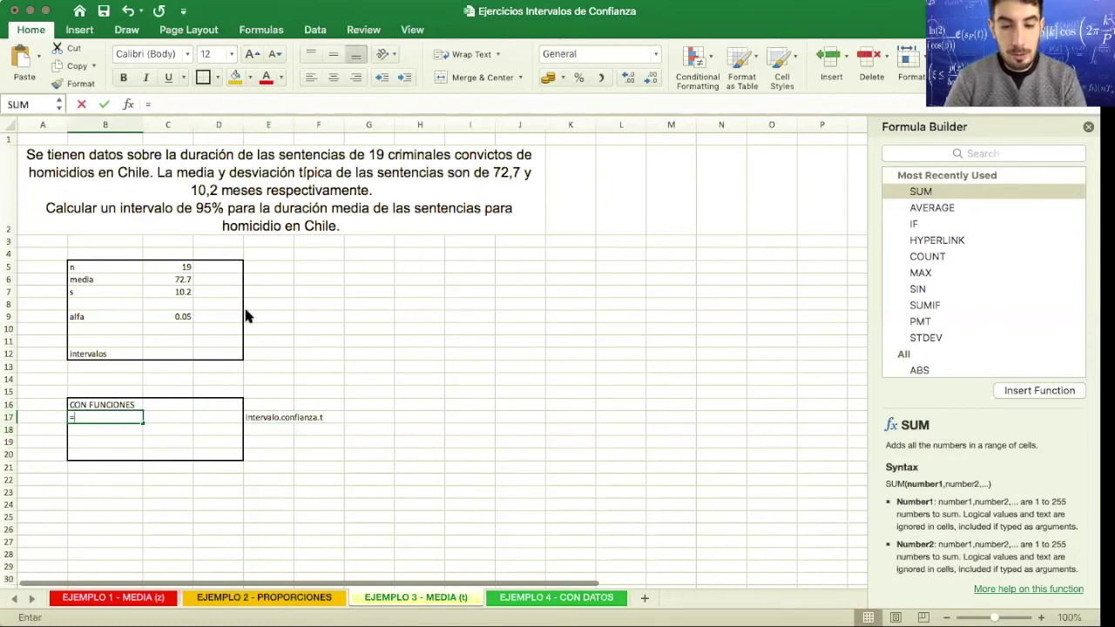
text(confi)
key(Down)
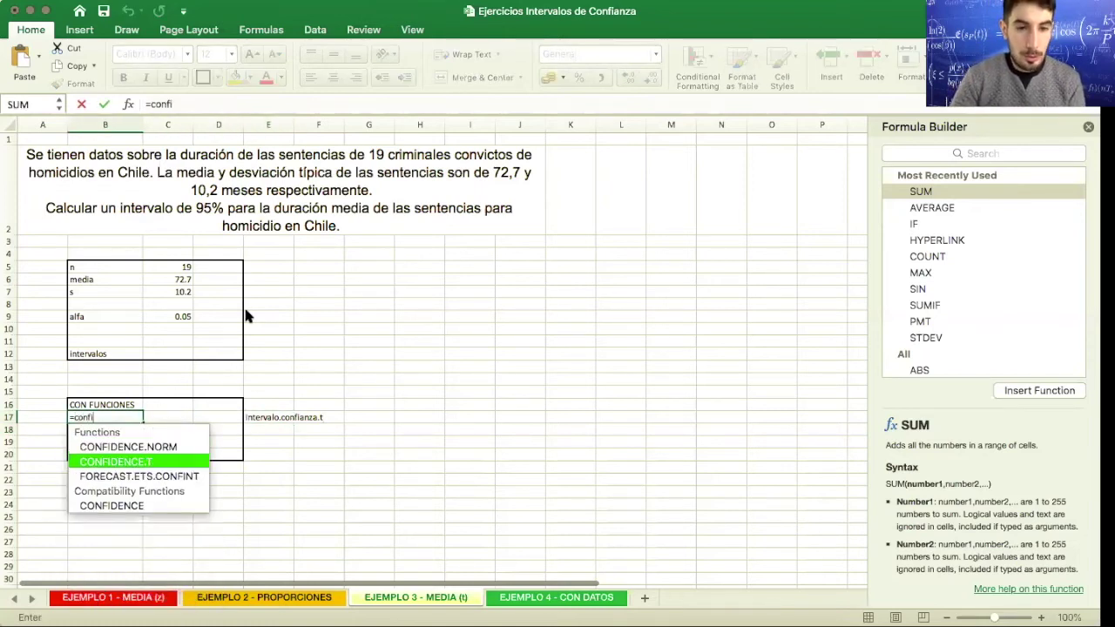
key(Return)
key(Up)
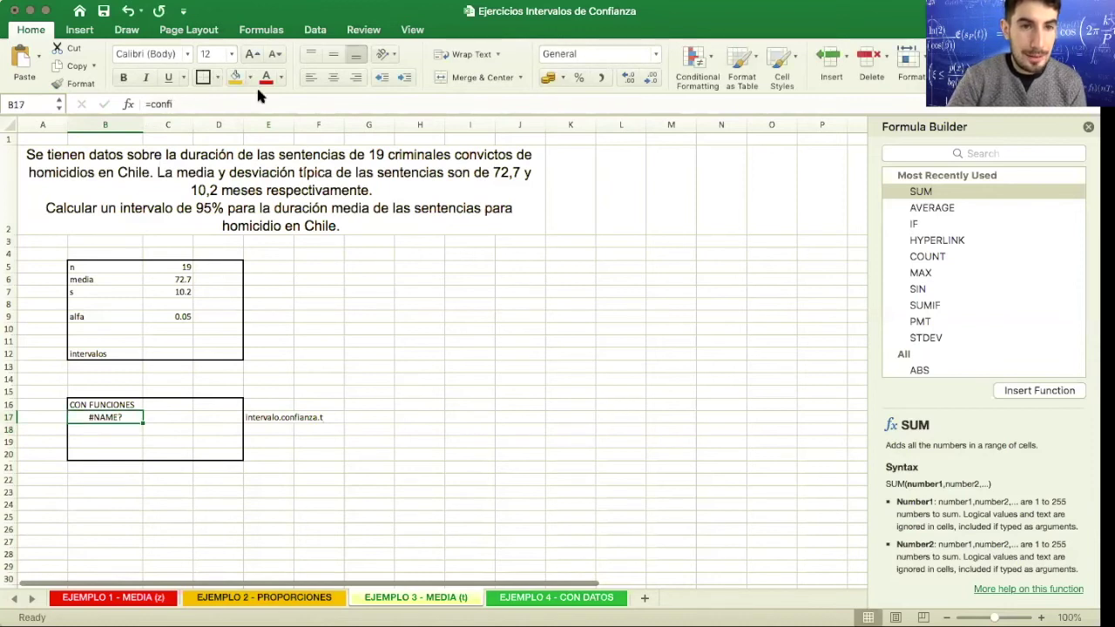
click(214, 103)
text(dence.t()
Step: Complete the CONFIDENCE.T formula with C9 as alpha, C7 as standard deviation and C5 as size
click(931, 218)
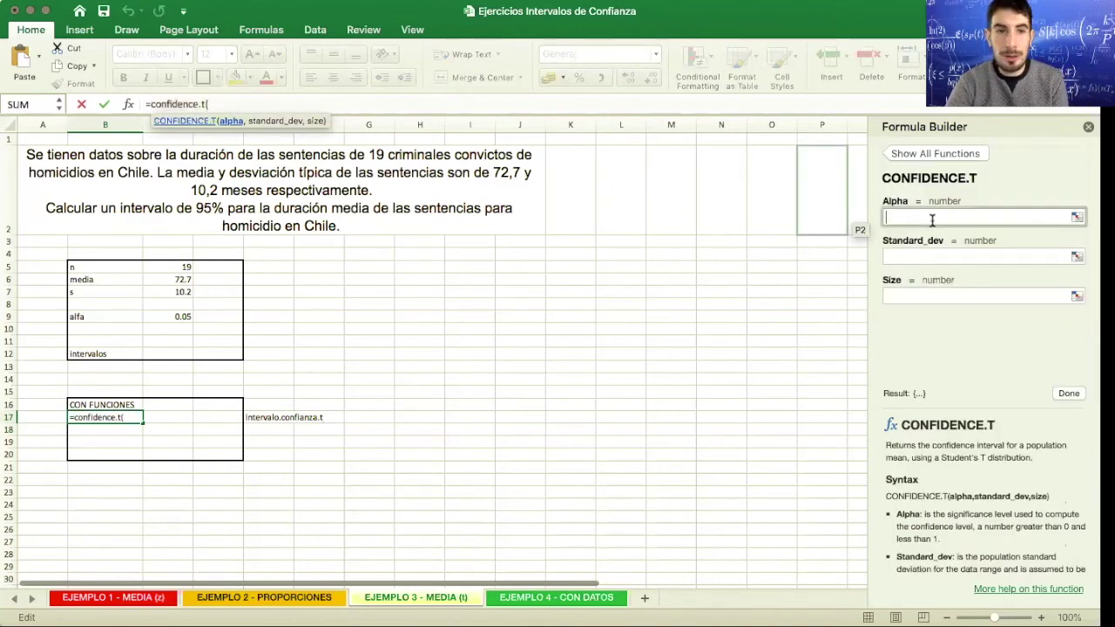
click(185, 319)
click(914, 255)
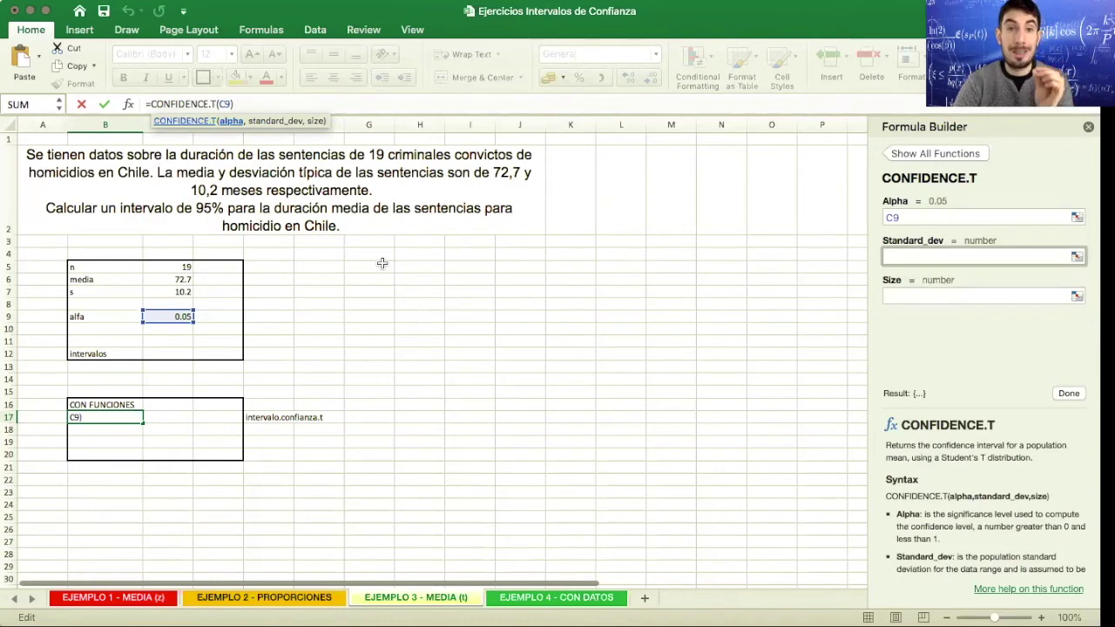
click(185, 292)
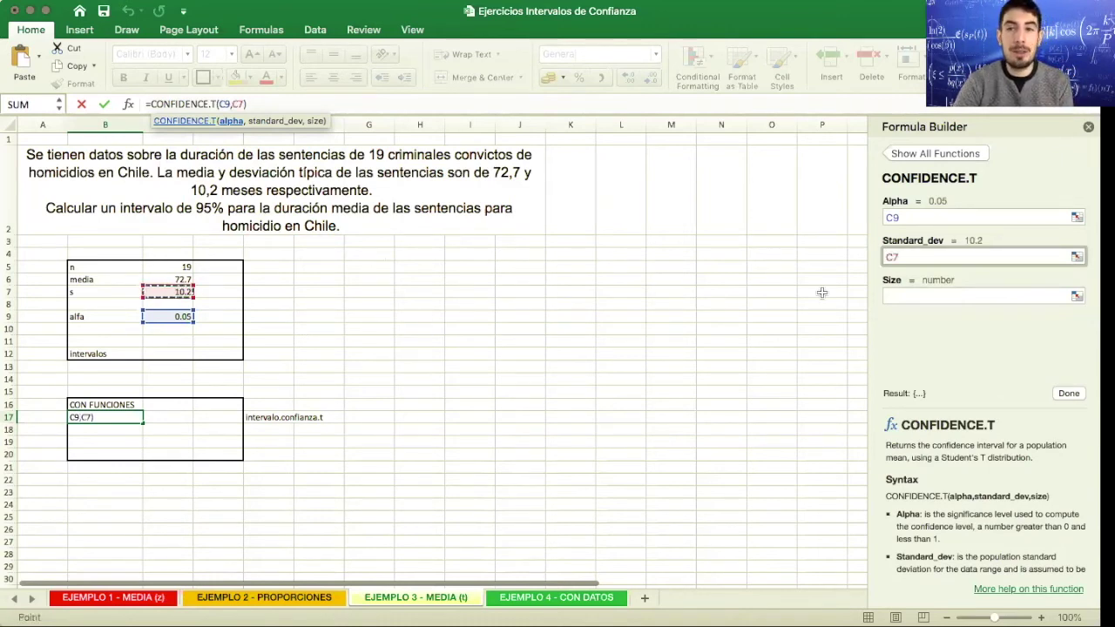
click(934, 297)
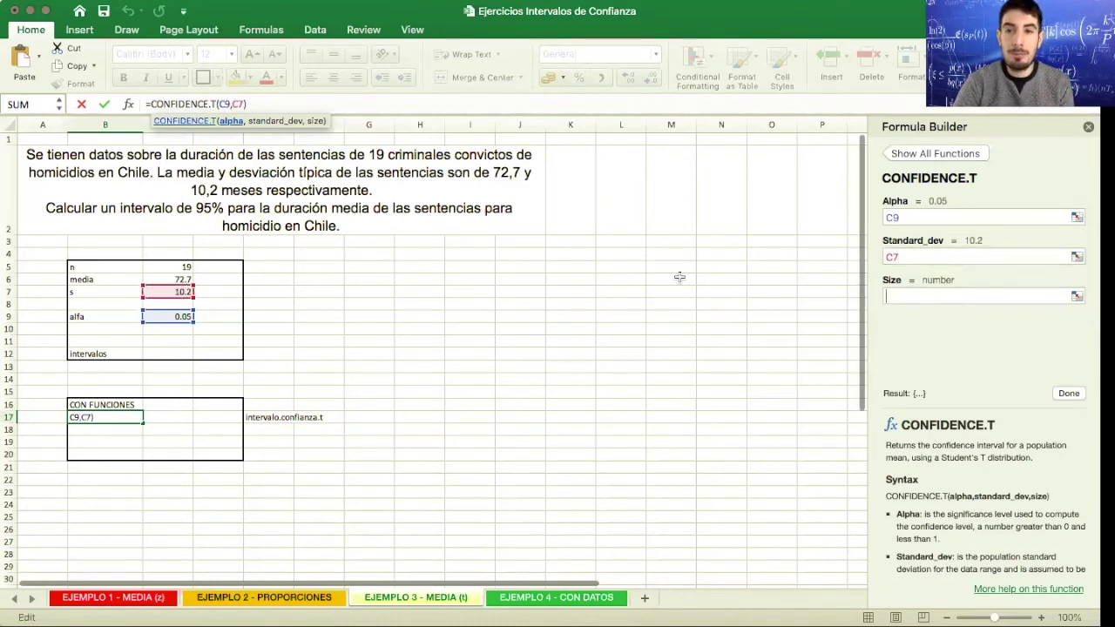
click(176, 265)
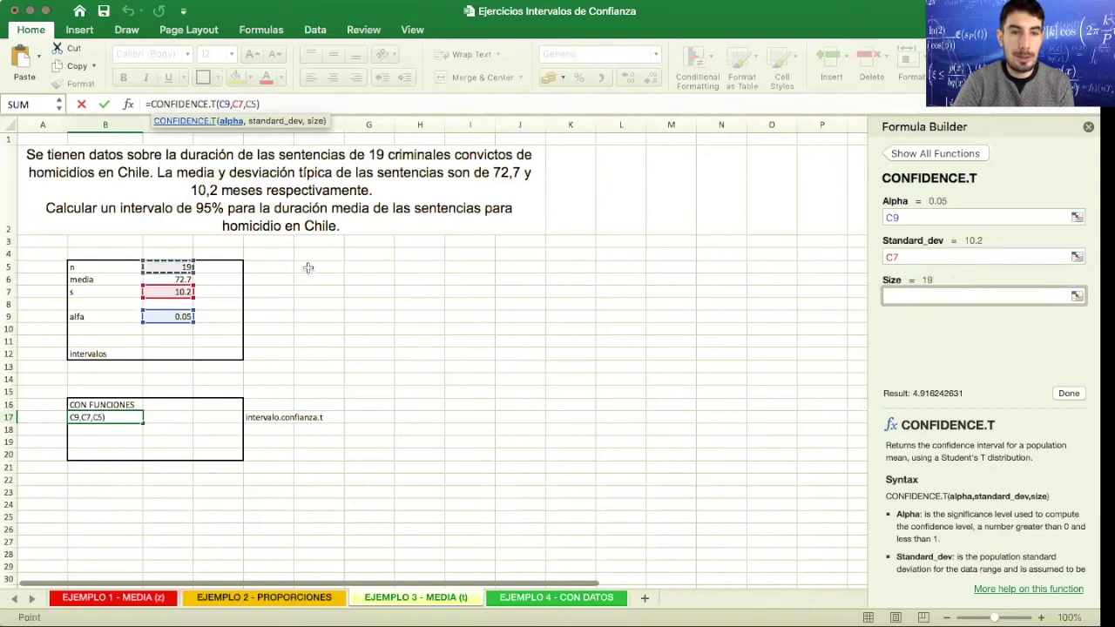
click(1067, 393)
Step: Calculate the lower interval limit in C19 with the formula =C6-B17
click(109, 440)
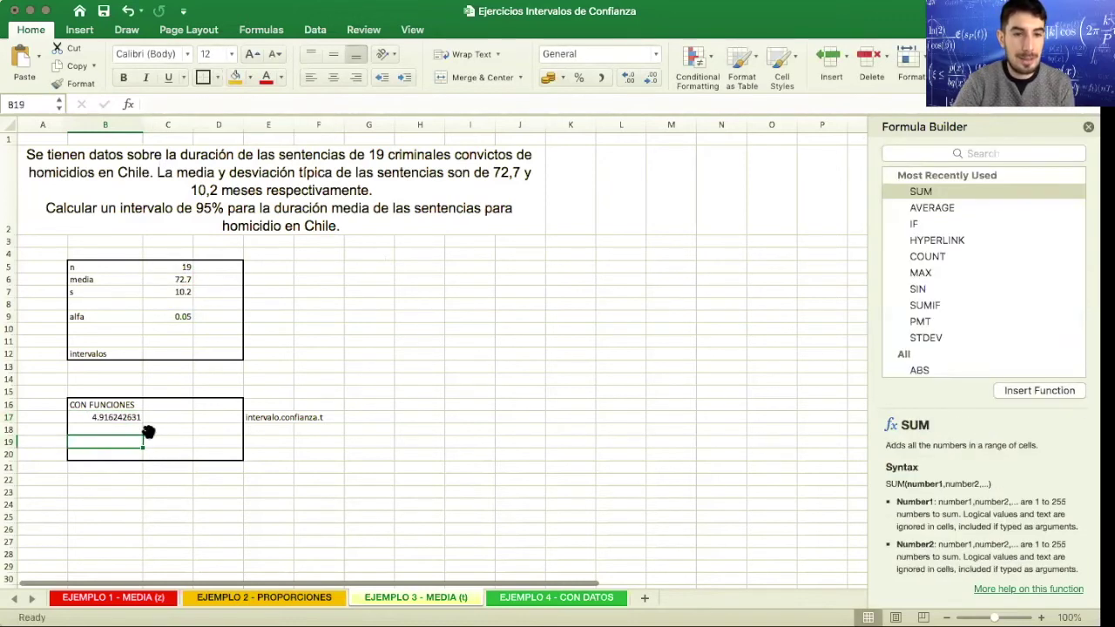
click(168, 442)
text(=)
click(176, 279)
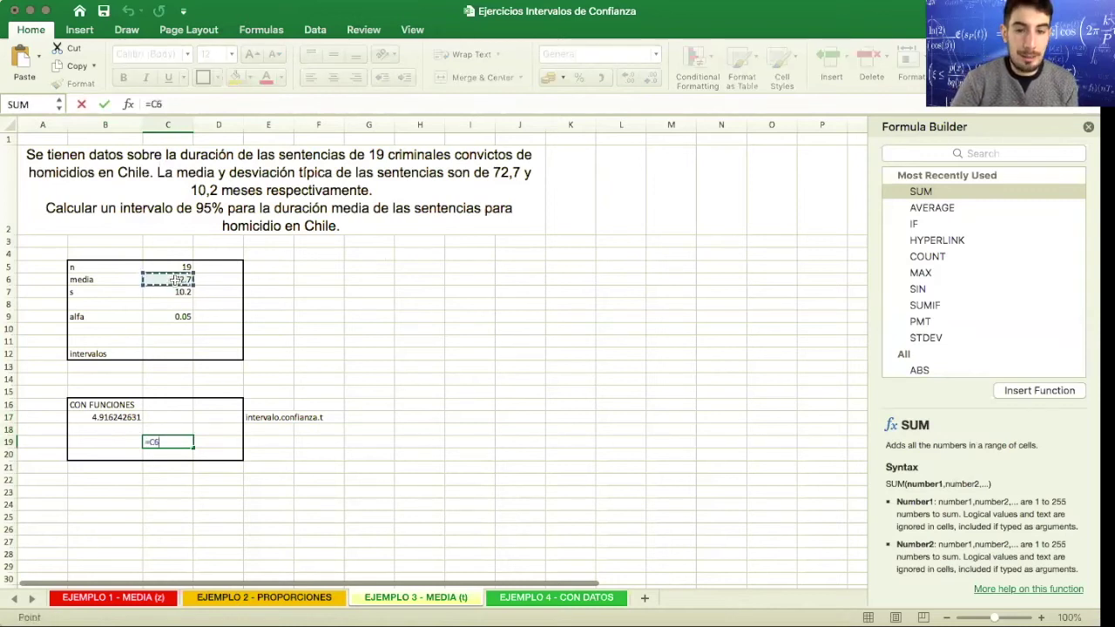
text(-)
click(116, 418)
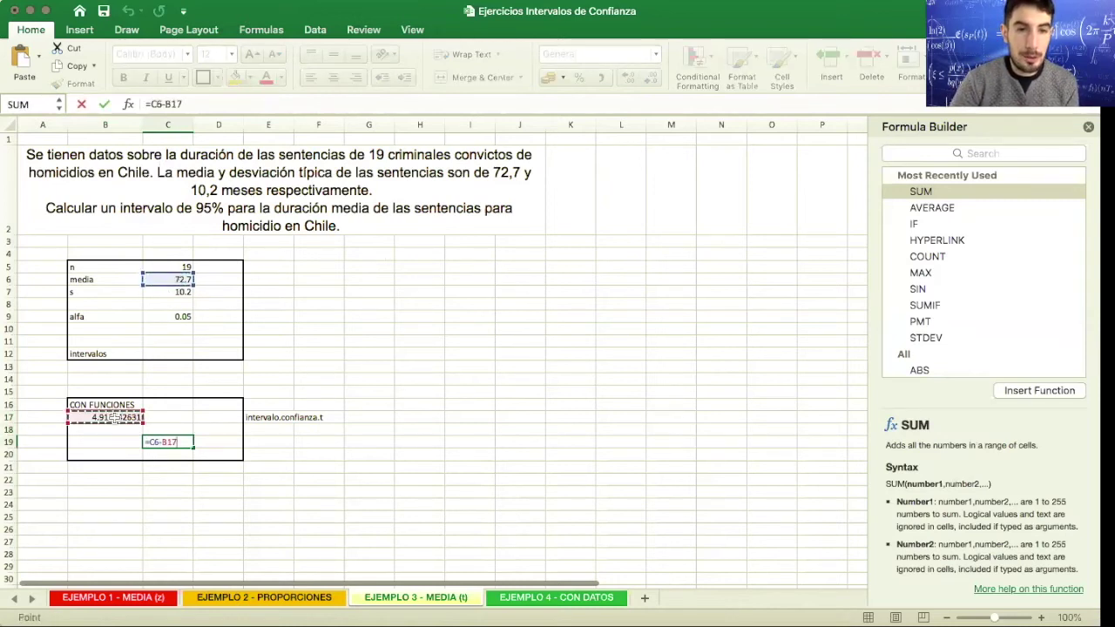
key(Return)
Step: Calculate the upper limit in D19 by adding margin B17 to mean C6, and show C19:D19 centred with one decimal
key(Up)
key(Right)
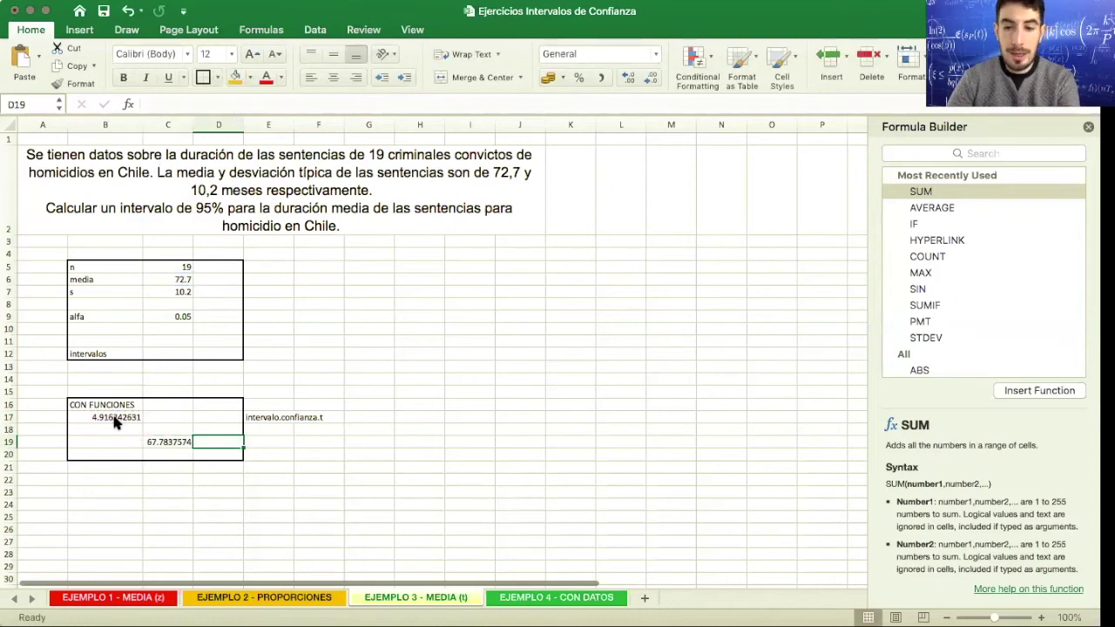
text(=)
click(177, 279)
text(+)
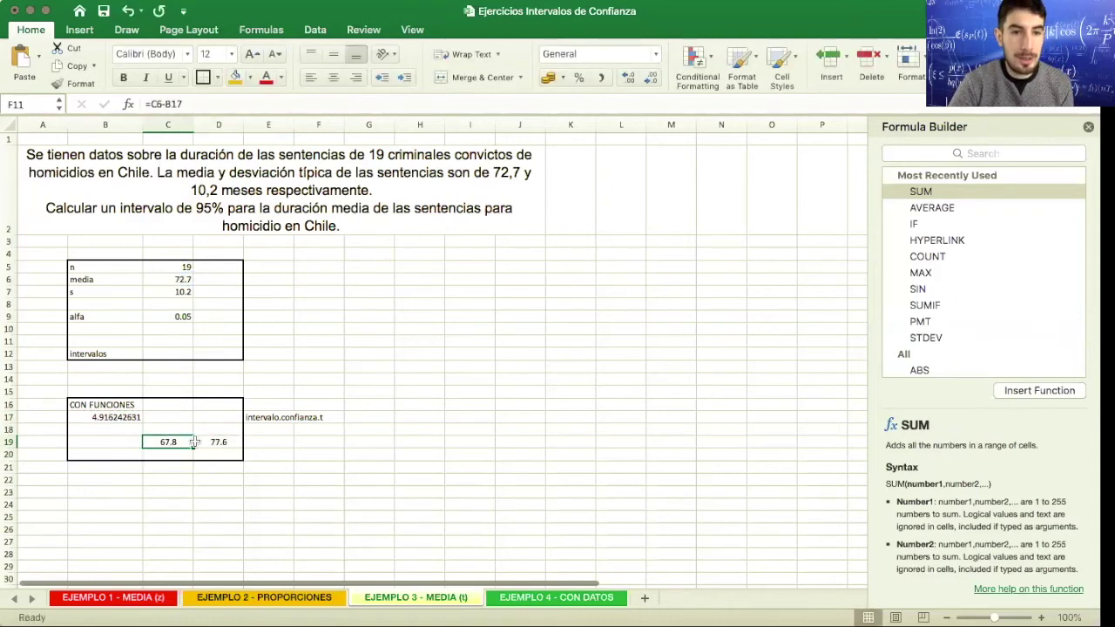
drag(188, 441, 215, 441)
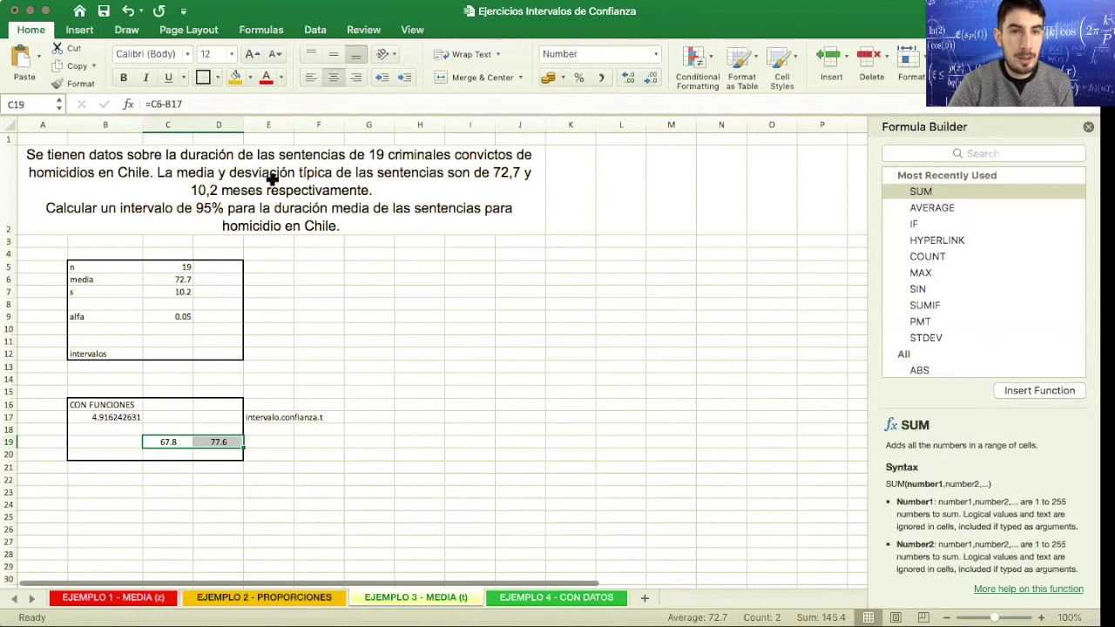
Step: Highlight the interval limits C19:D19 in orange and write the note "CON UN 95% DE CONFIANZA" beside them in E19
click(236, 78)
click(287, 441)
text(CON)
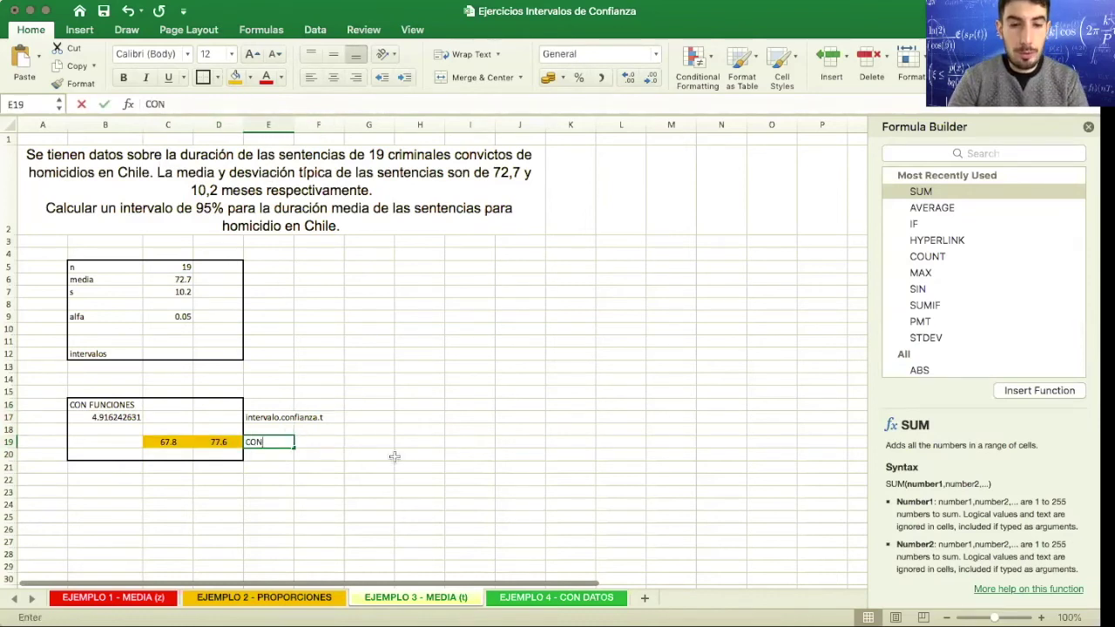
text( UN 95%)
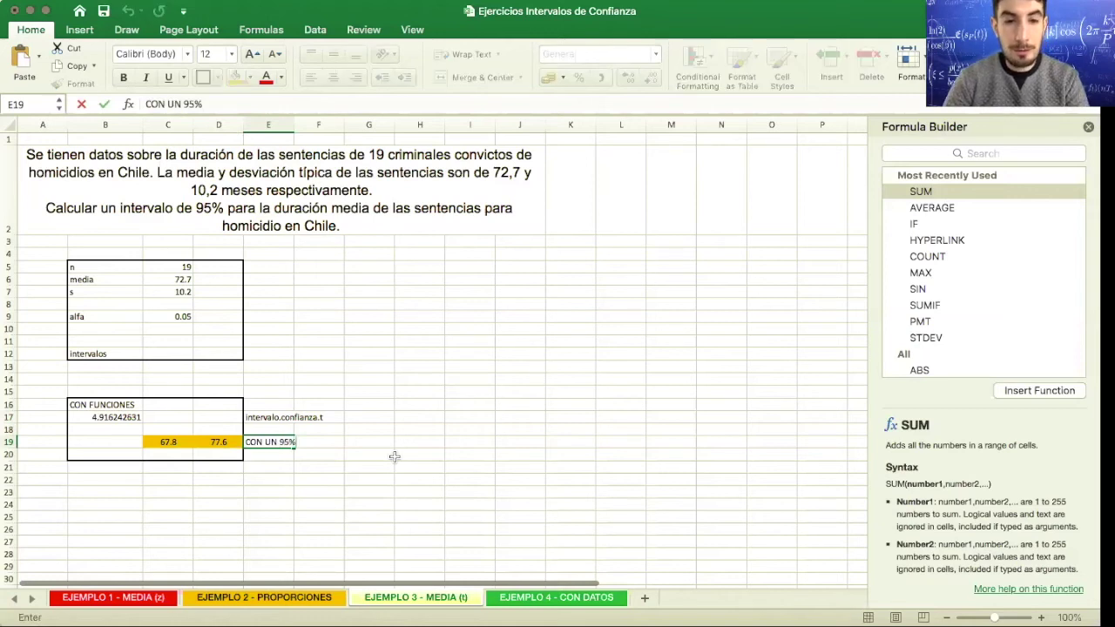
text( DE CONFIANZA)
key(Return)
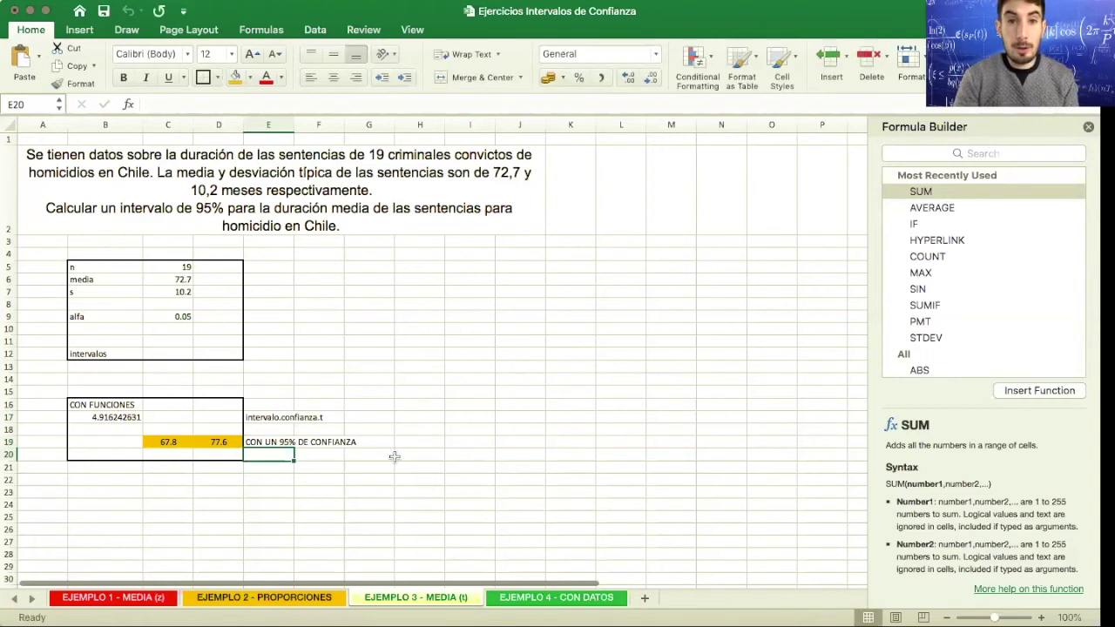
Step: Add an ellipsis to the end of the confidence note in E19
key(Up)
click(278, 103)
text(.)
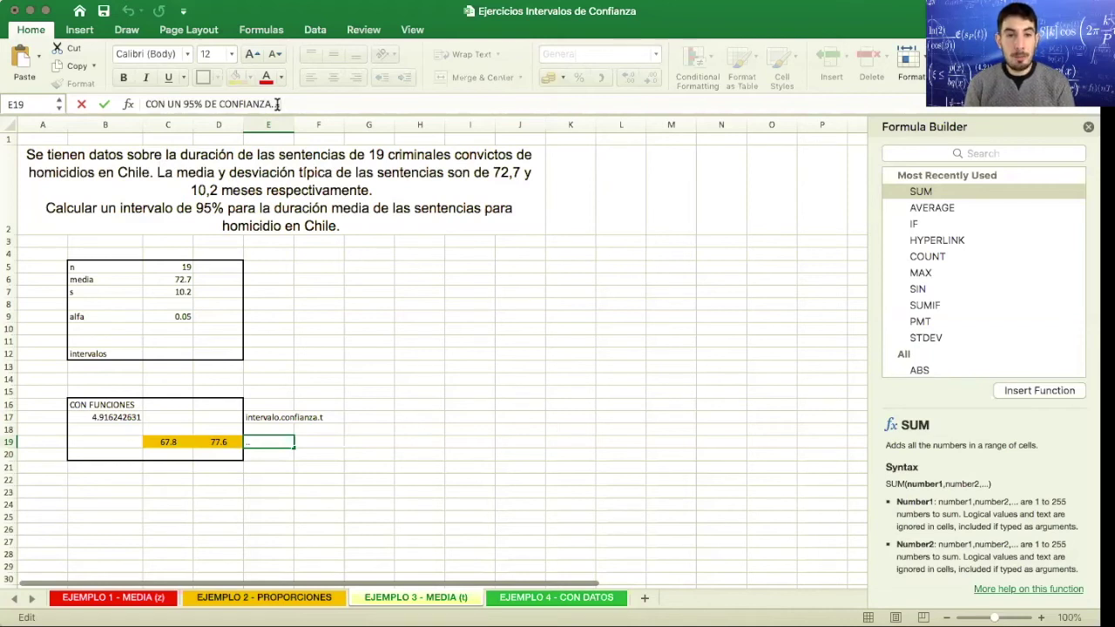
text(CO)
key(BackSpace)
key(BackSpace)
key(Return)
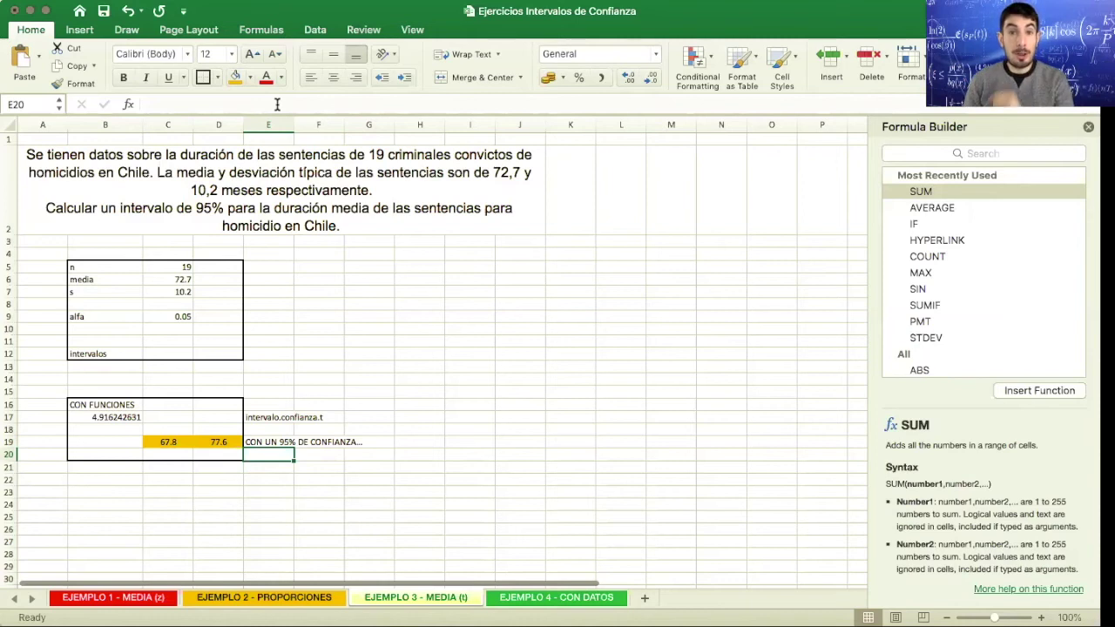
Step: Clear the leftover note in I15 of the EJEMPLO 4 - CON DATOS sheet
click(514, 601)
click(319, 304)
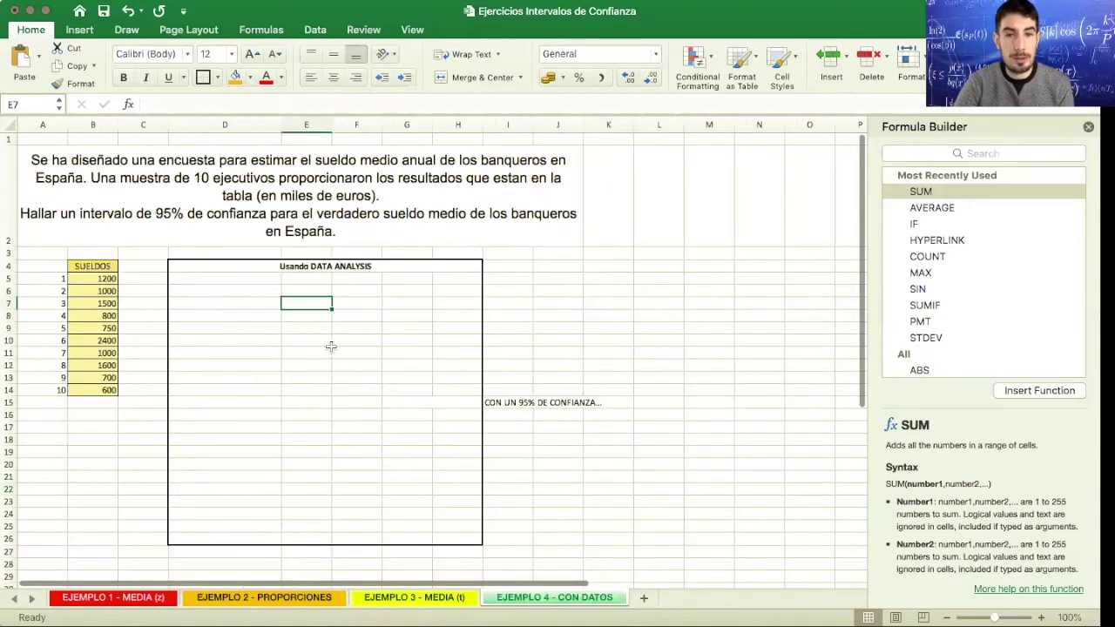
click(525, 406)
key(Delete)
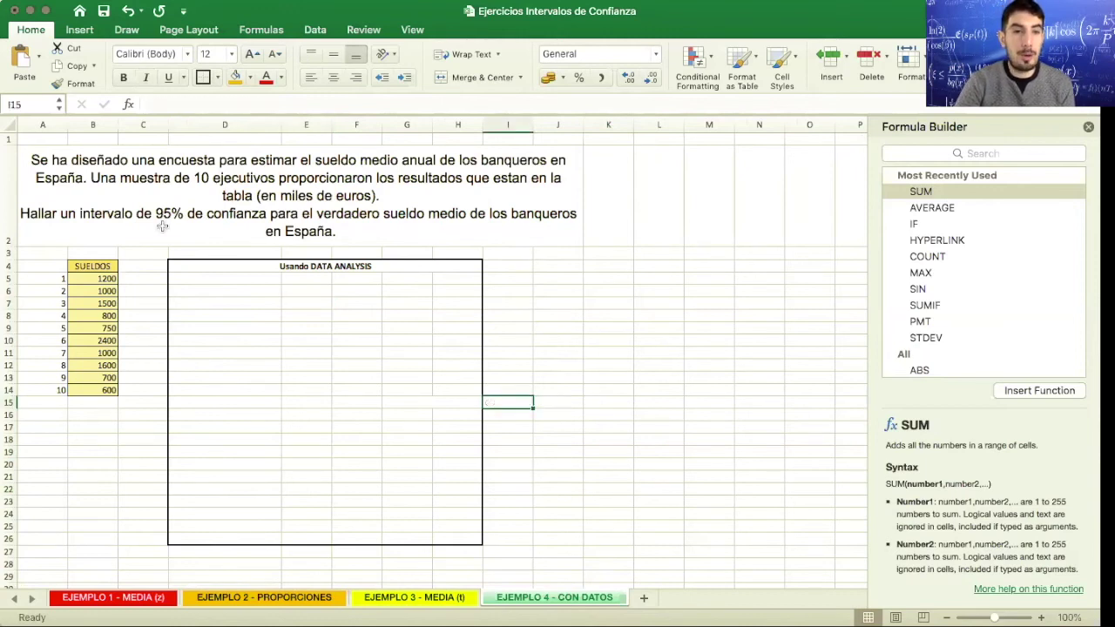
Step: Open the Descriptive Statistics analysis and set its input range to the SUELDOS values in B5:B14
click(111, 316)
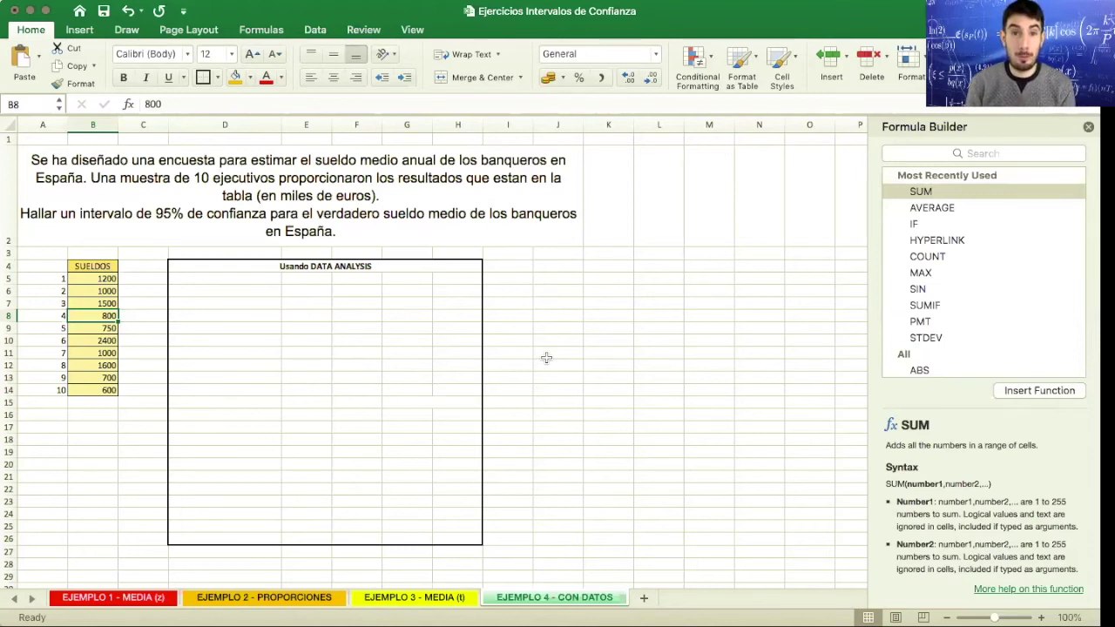
click(313, 31)
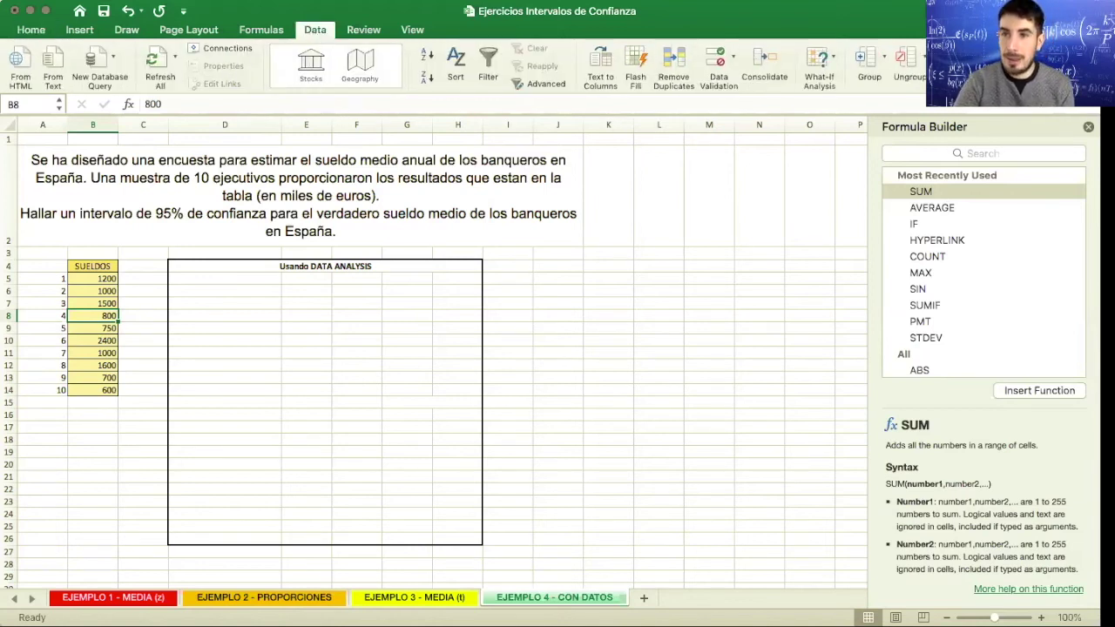
click(1058, 54)
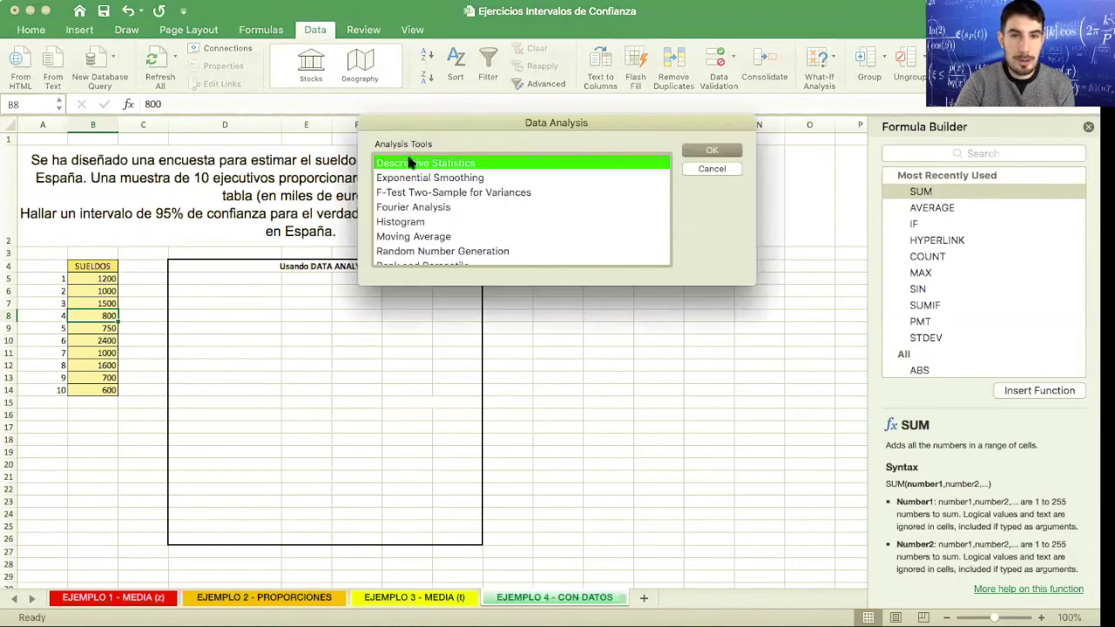
click(727, 151)
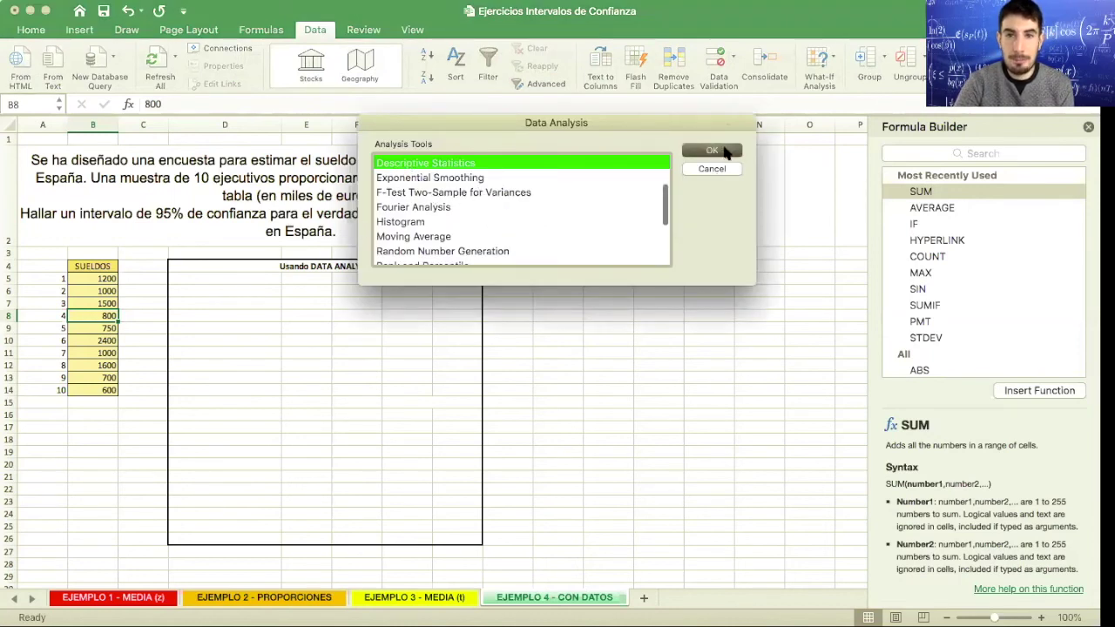
drag(573, 98, 576, 169)
key(BackSpace)
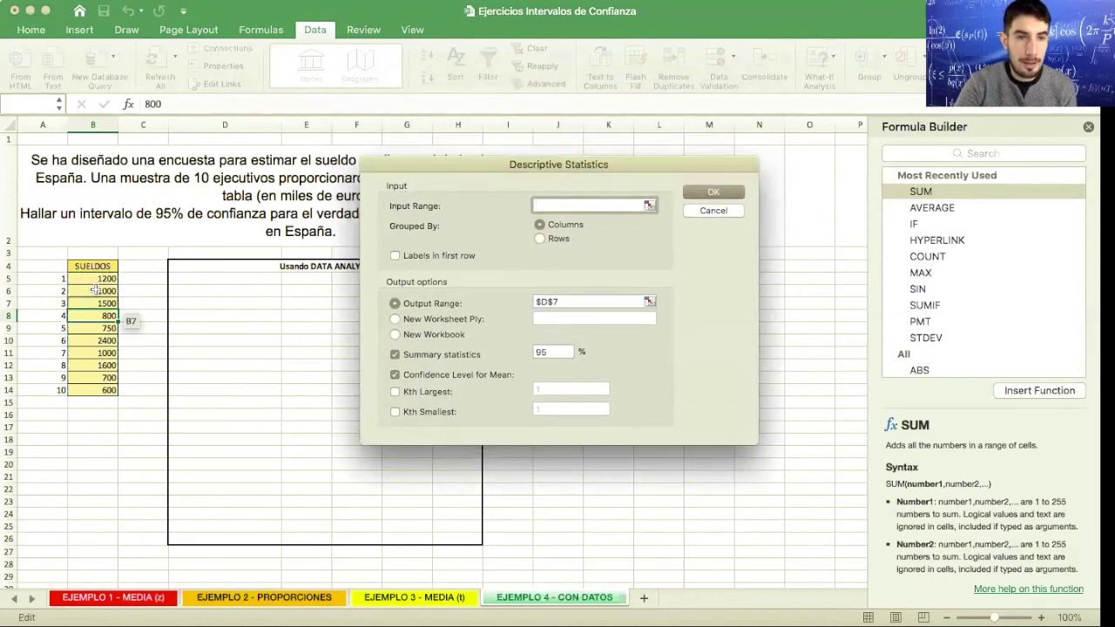
drag(101, 278, 104, 391)
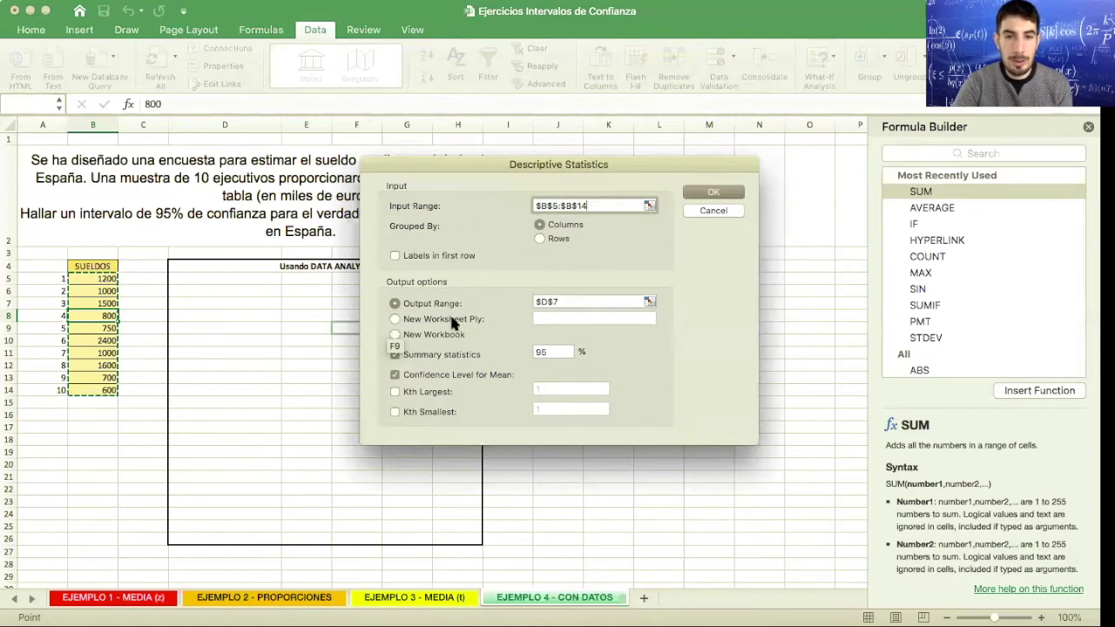
Step: Set the output range to E6 and run the analysis with summary statistics and a 95% confidence level for the mean
drag(578, 301, 527, 297)
key(BackSpace)
click(301, 291)
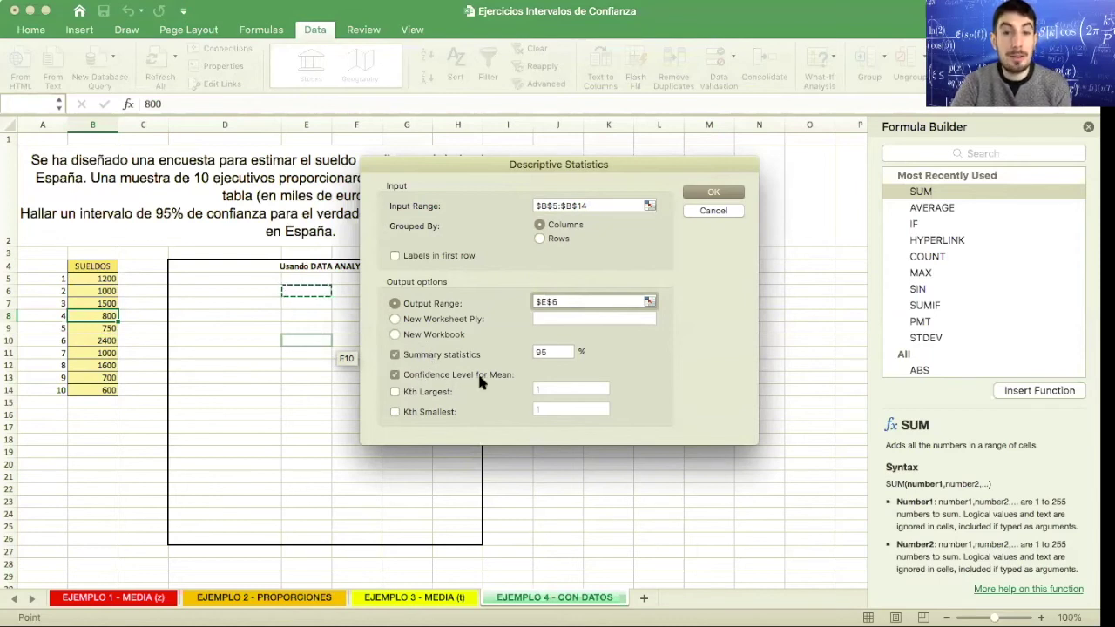
key(Tab)
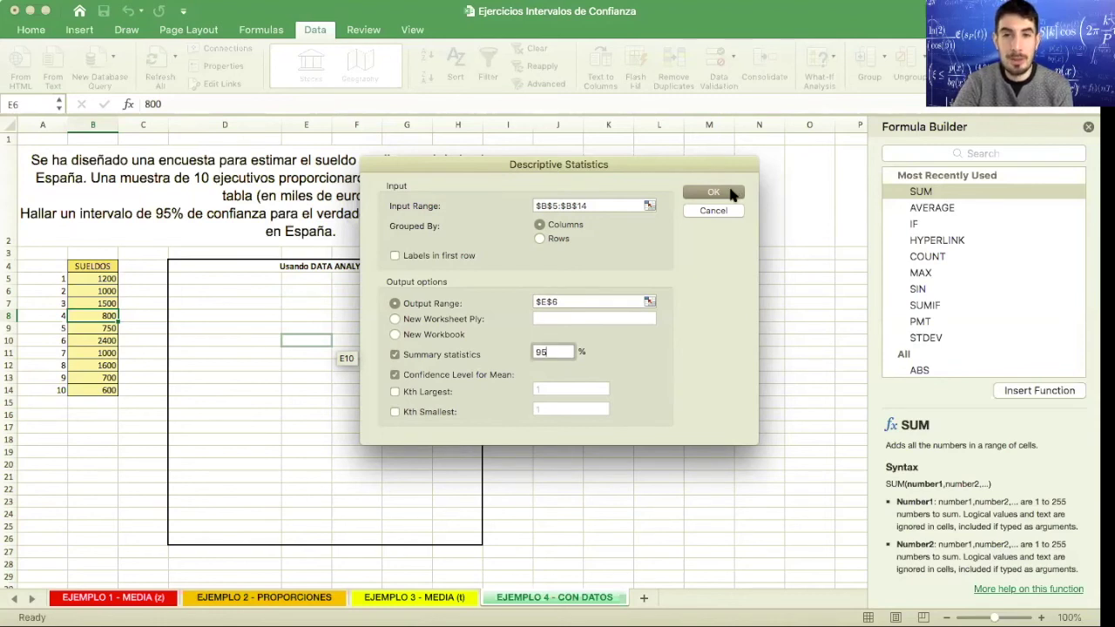
click(732, 193)
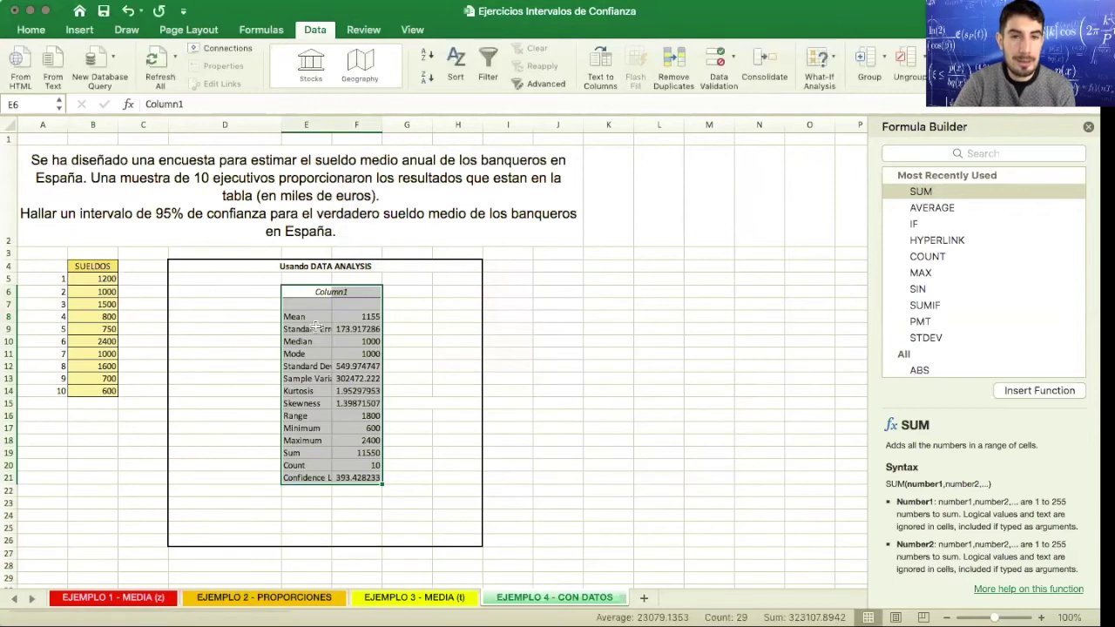
Step: Narrow column D and auto-fit column E to the statistic labels
drag(281, 125, 238, 126)
click(301, 328)
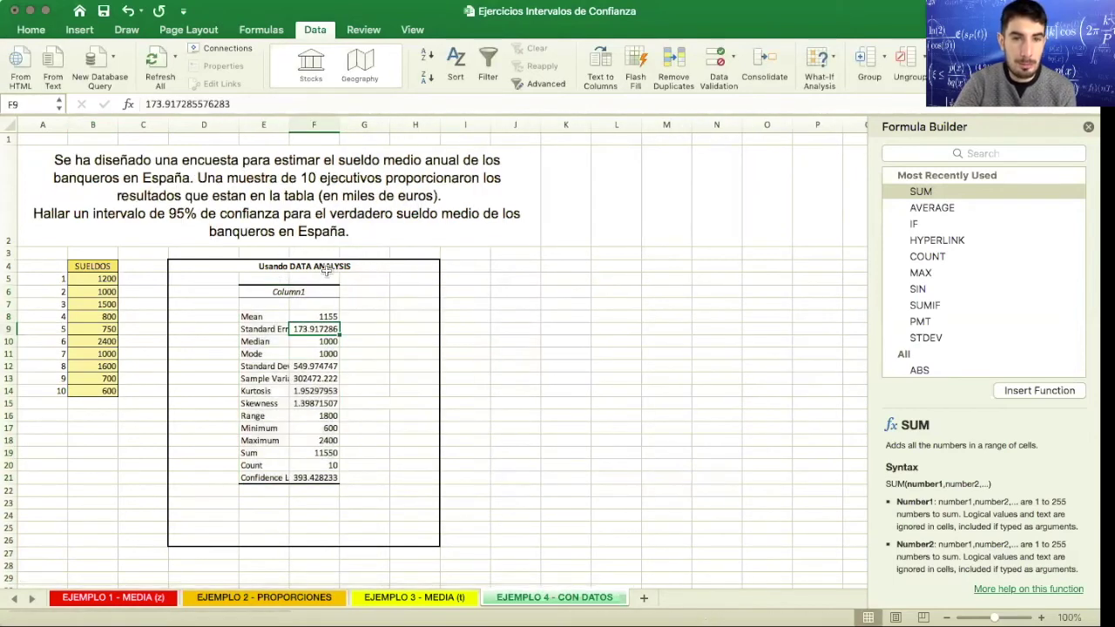
double_click(289, 125)
Step: Highlight the Mean, Standard Deviation and Confidence Level(95.0%) rows of the results table in orange
drag(261, 316, 366, 317)
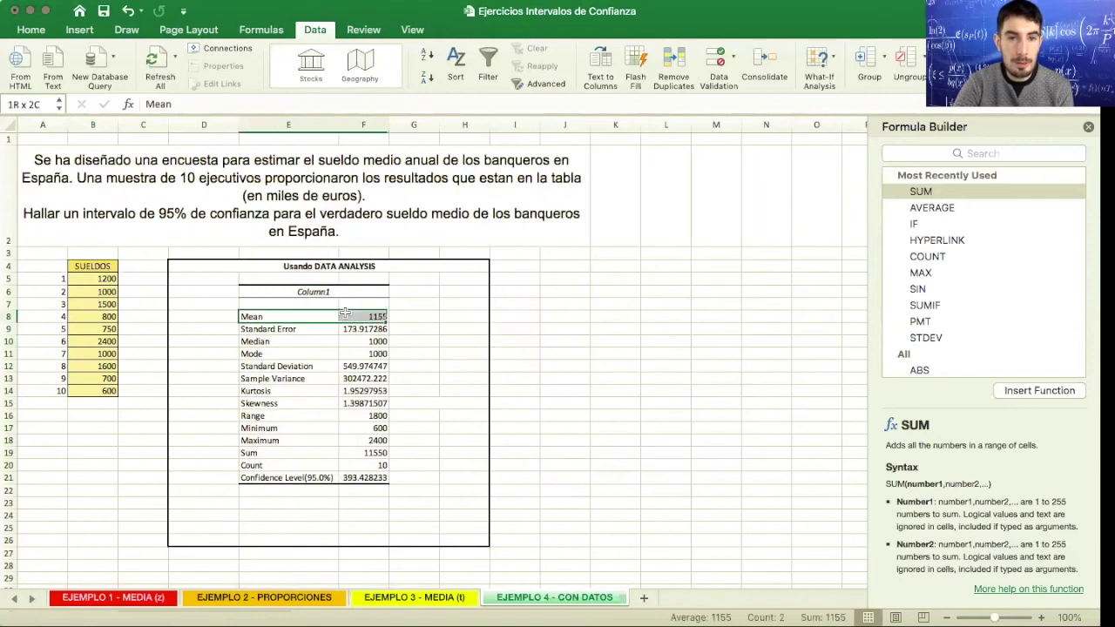
double_click(33, 30)
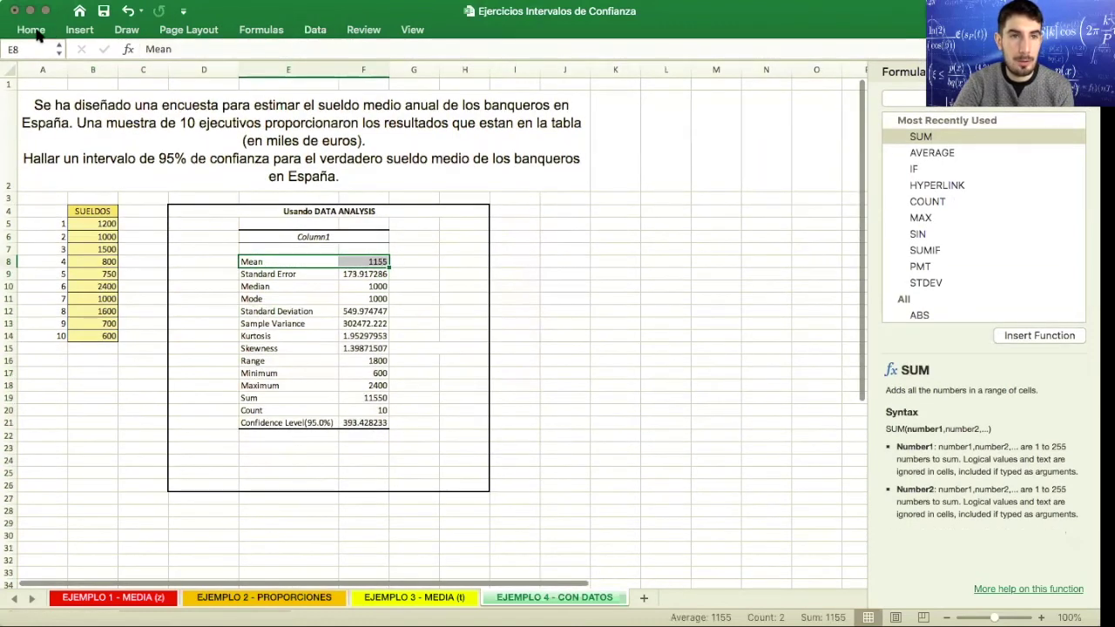
click(235, 77)
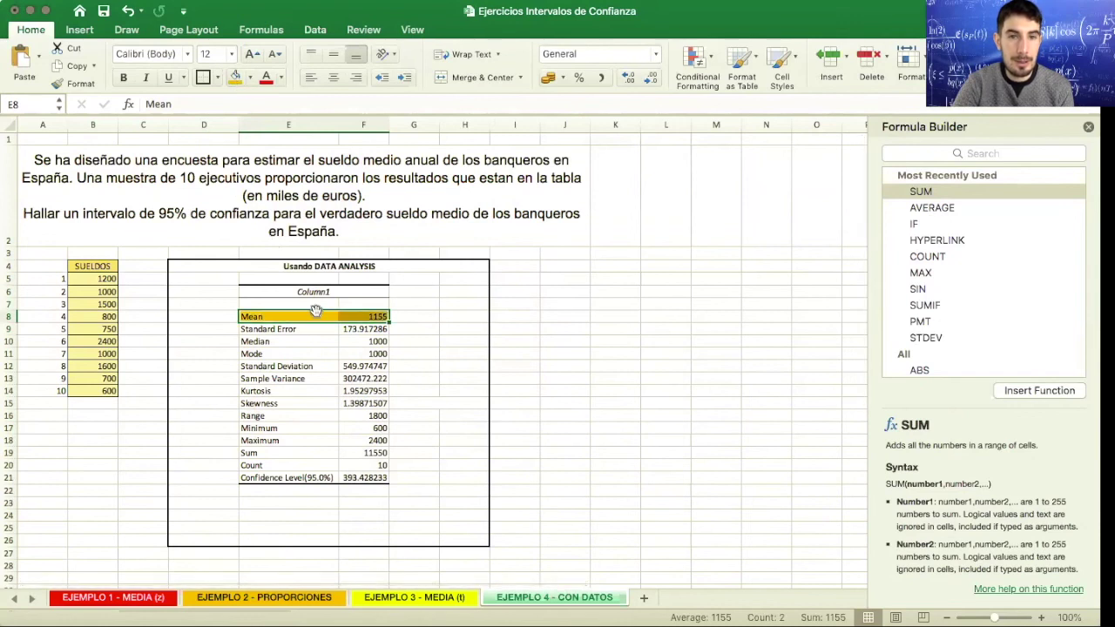
click(309, 392)
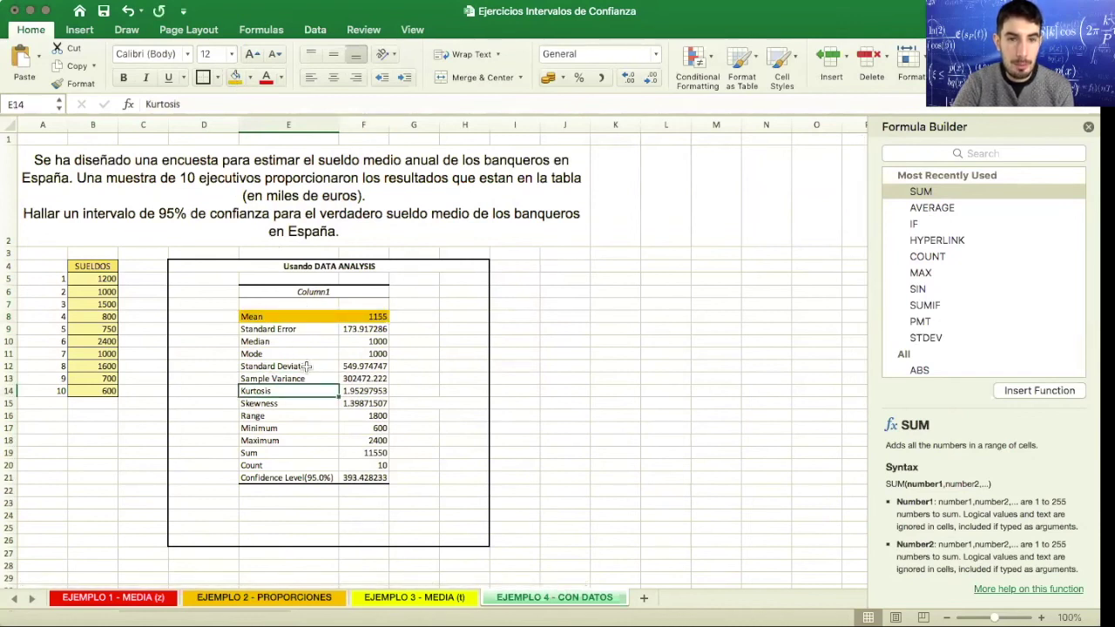
drag(307, 367, 345, 364)
click(235, 77)
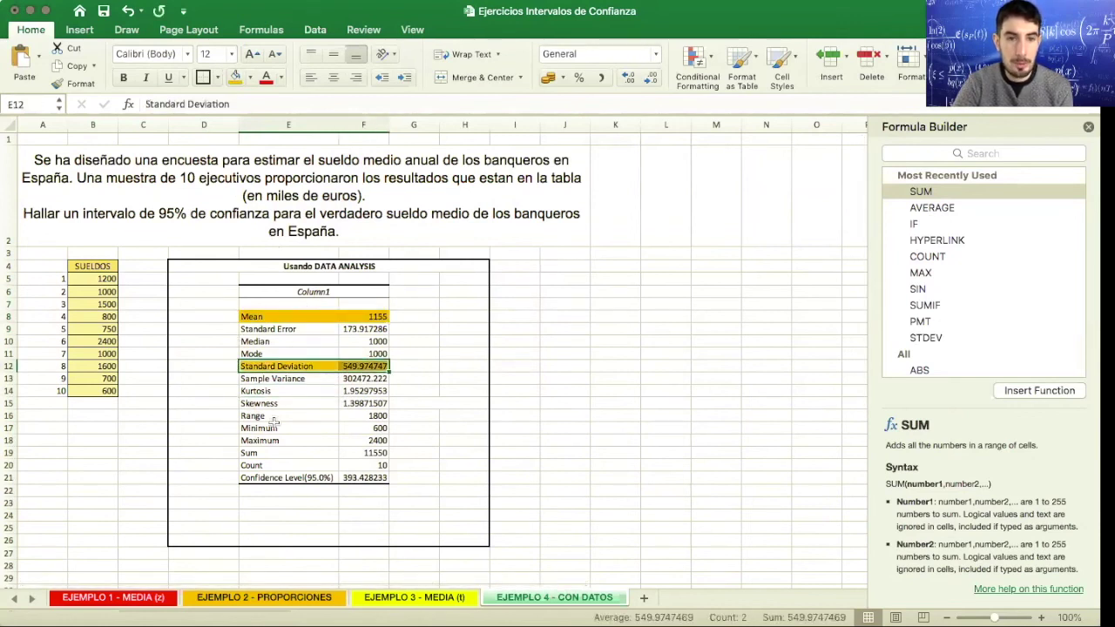
click(274, 426)
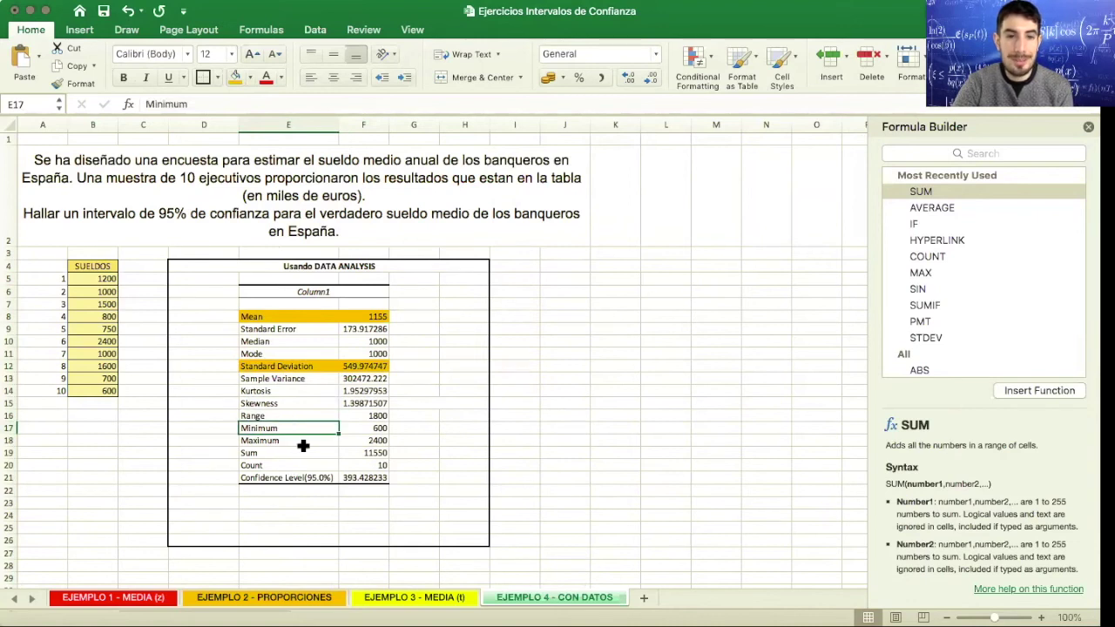
drag(288, 477, 366, 477)
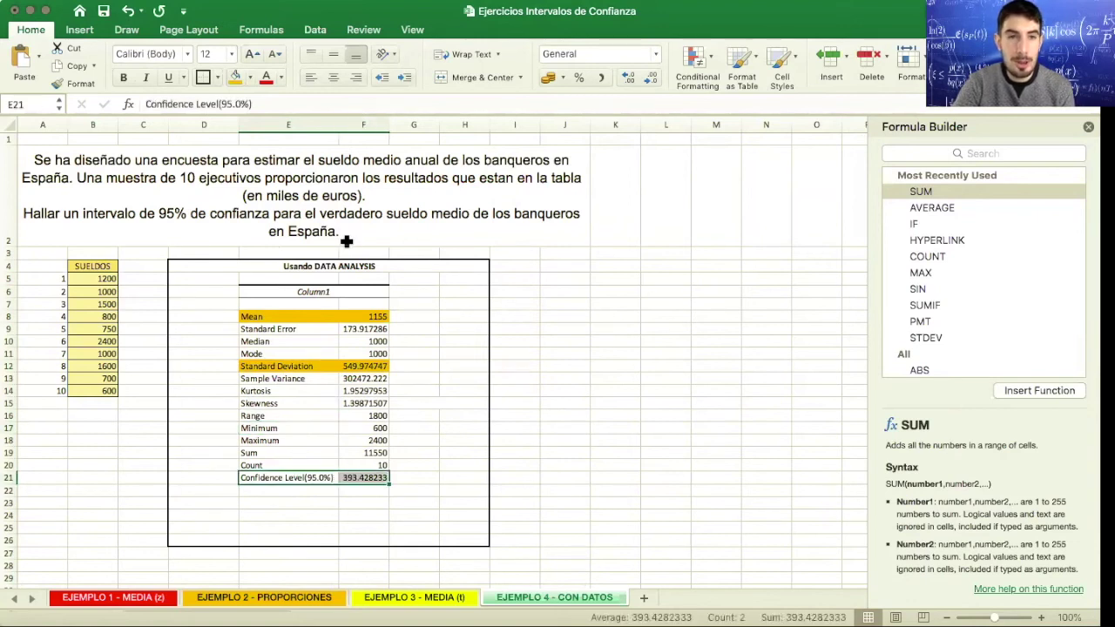
click(235, 76)
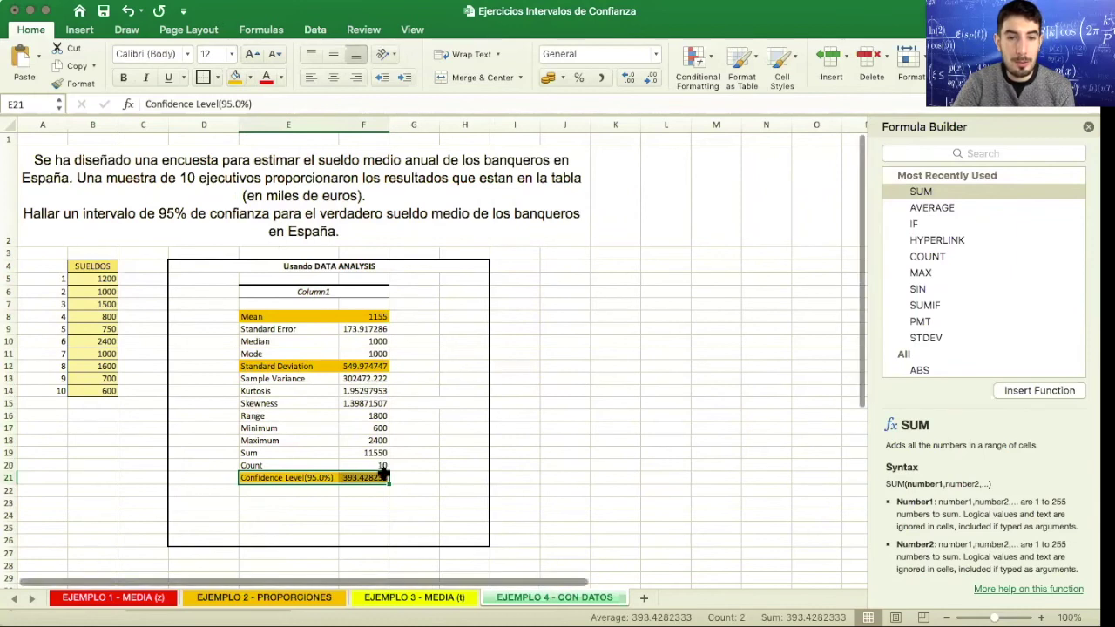
Step: Label E24 as INTERVALO and calculate the lower limit in F24 with the formula =F8-F21
click(416, 526)
click(237, 515)
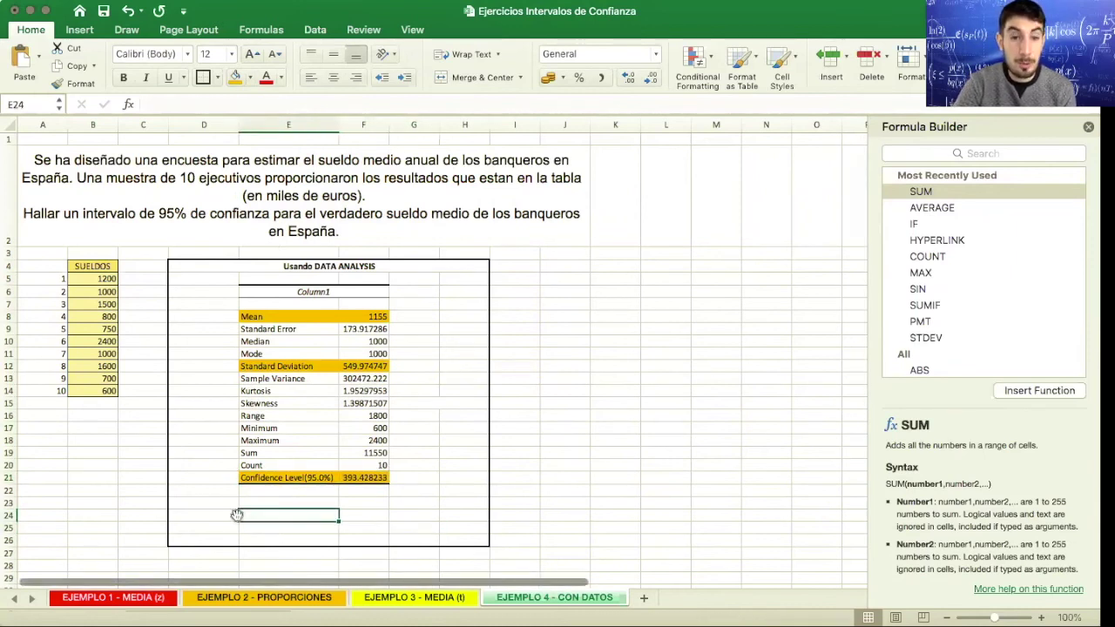
text(INTERVALO)
key(Tab)
text(=)
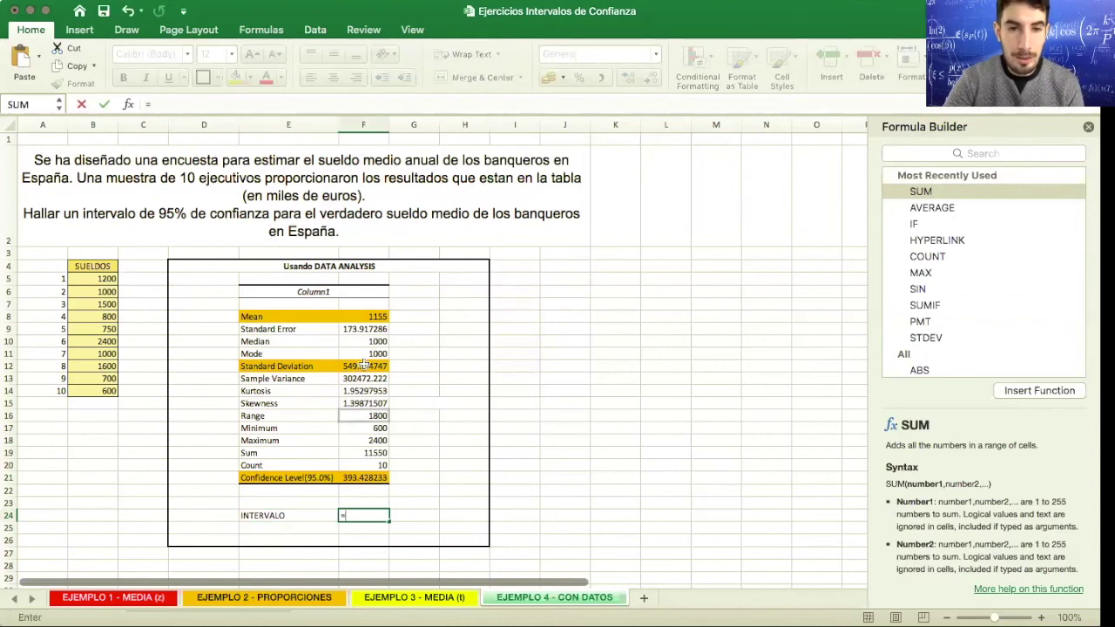
click(359, 315)
text(-)
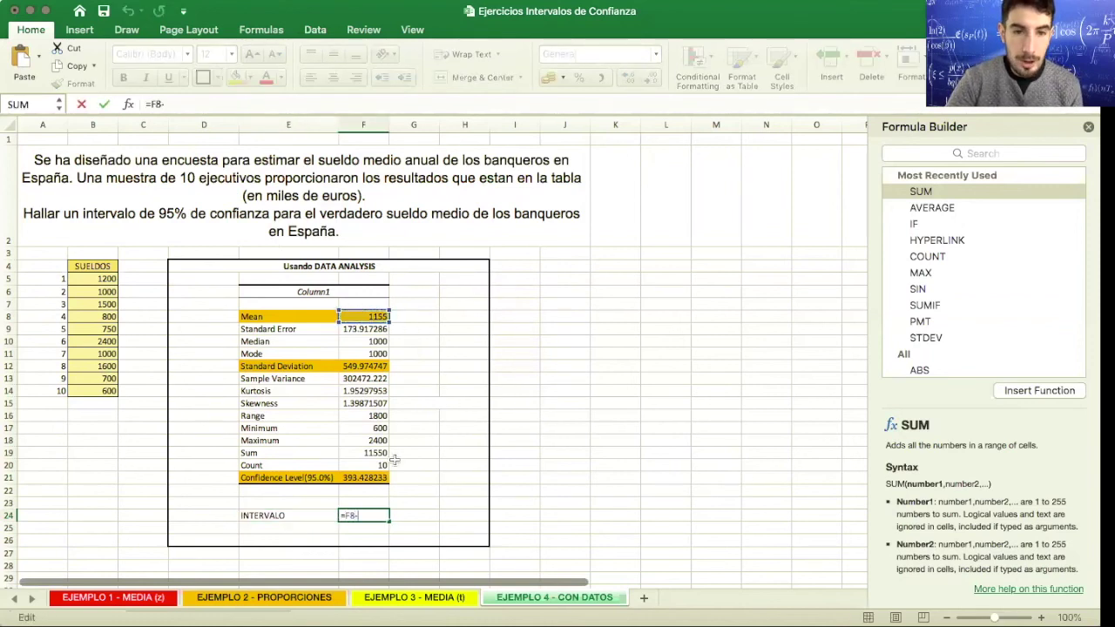
click(375, 475)
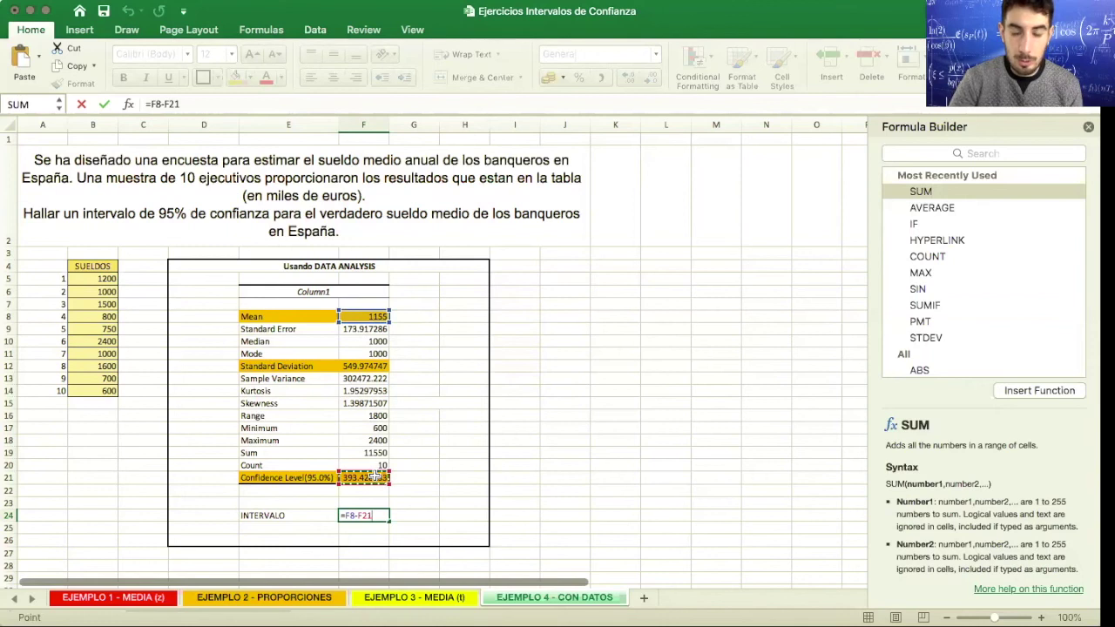
key(Return)
Step: Calculate the upper interval limit in G24 by adding the confidence margin F21 to the mean F8
key(Up)
key(Right)
click(363, 317)
text(+)
click(363, 478)
key(Return)
Step: Highlight the INTERVALO row E24:G24 in orange
drag(261, 516, 427, 516)
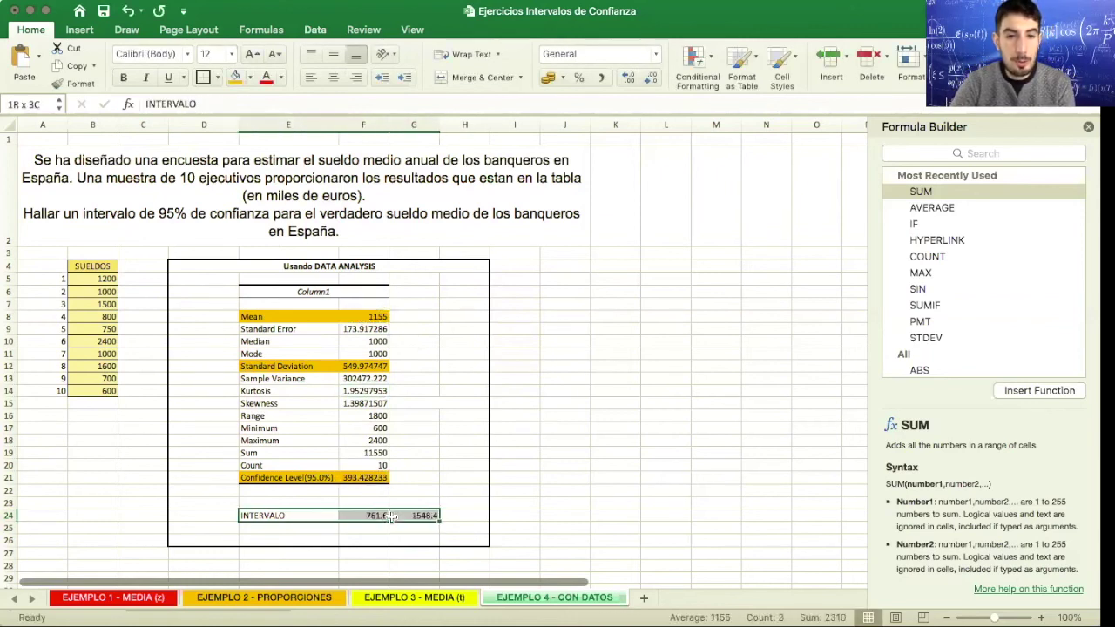
click(235, 77)
click(424, 342)
click(590, 348)
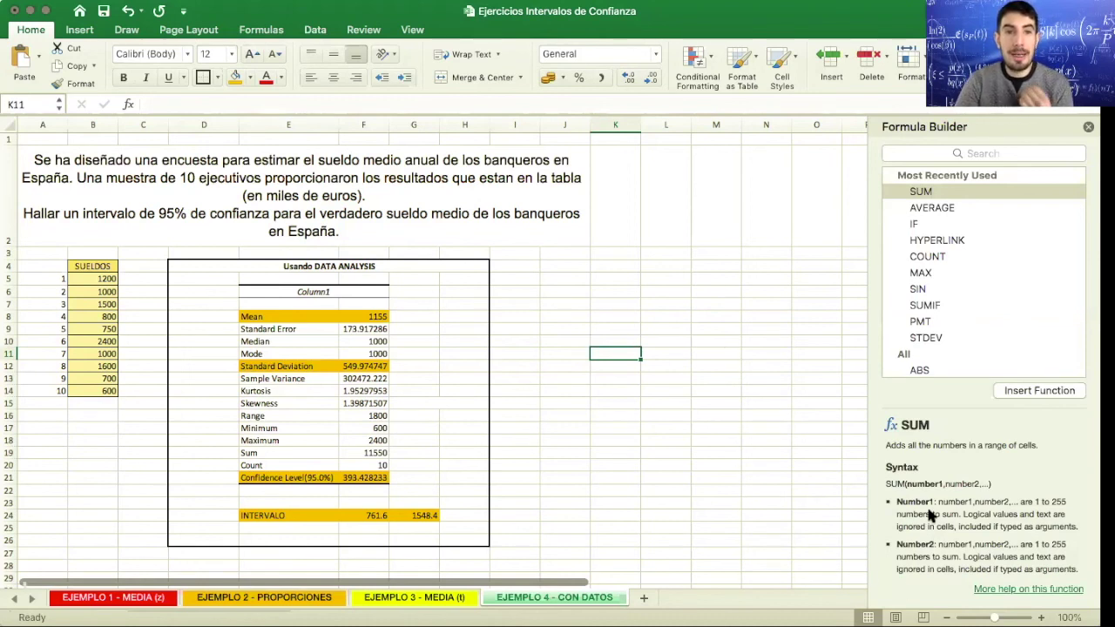
Step: Review the solved exercises on the EJEMPLO 1, 2 and 3 sheets, ending back on EJEMPLO 4 - CON DATOS
click(119, 597)
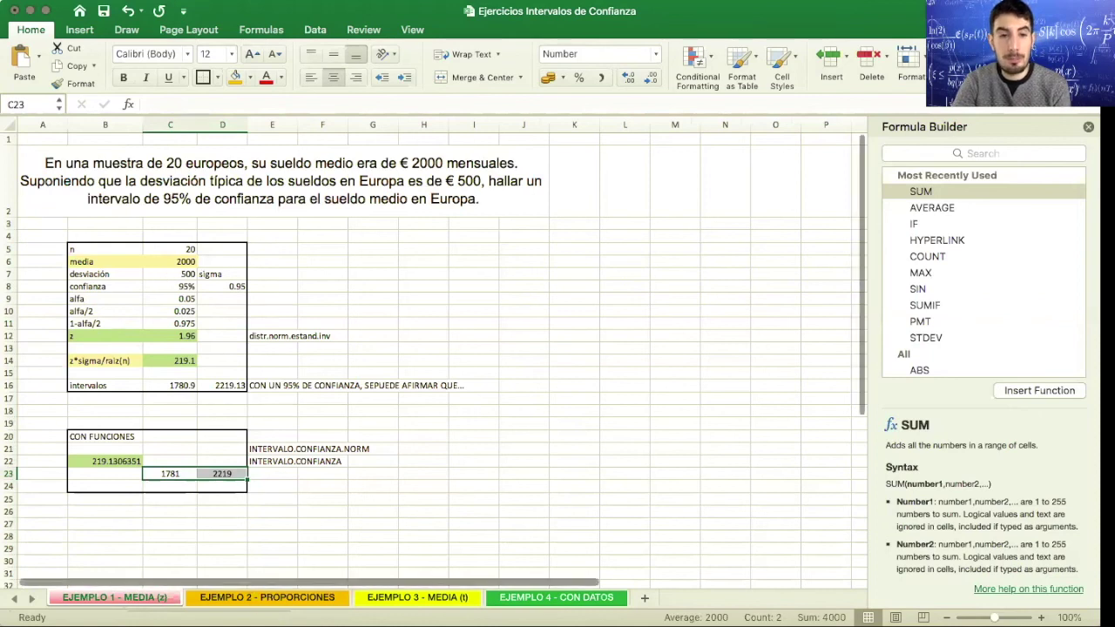
click(259, 597)
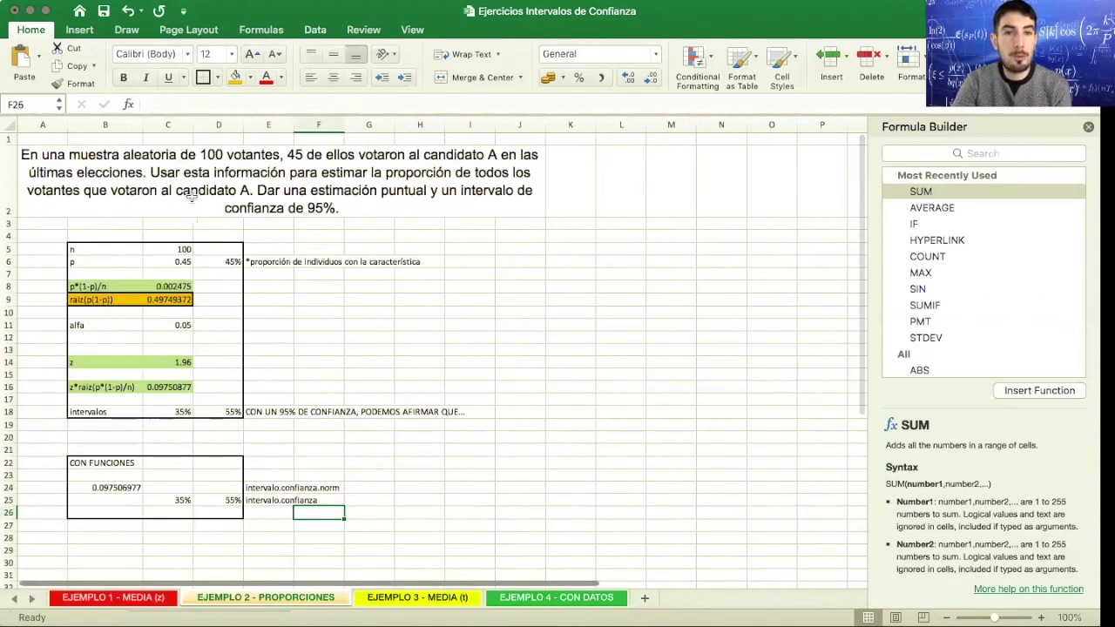
click(387, 598)
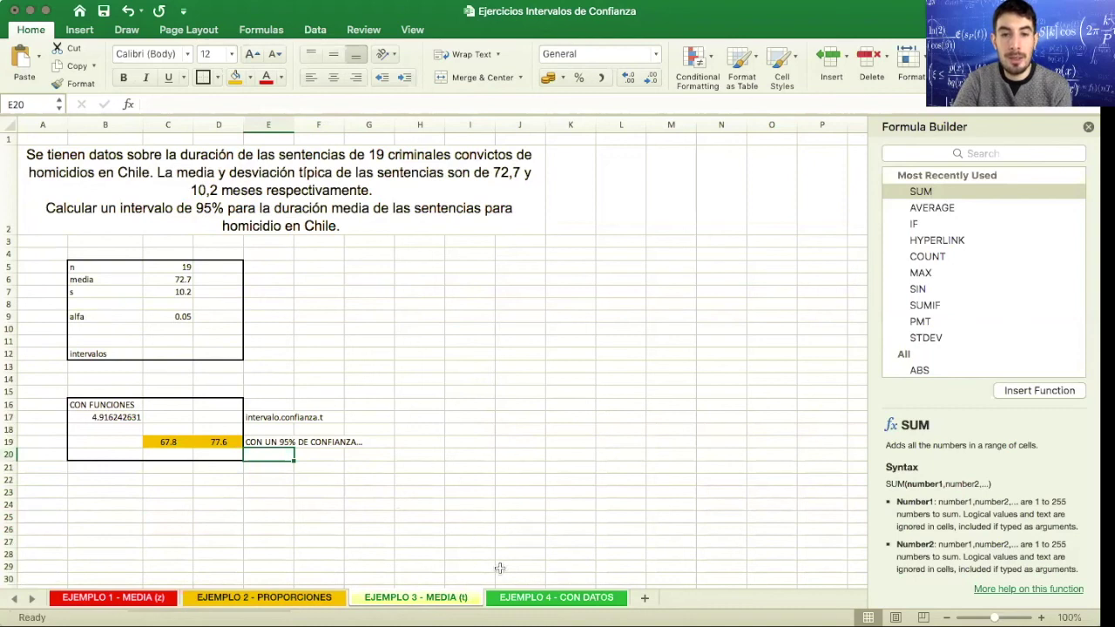
click(542, 598)
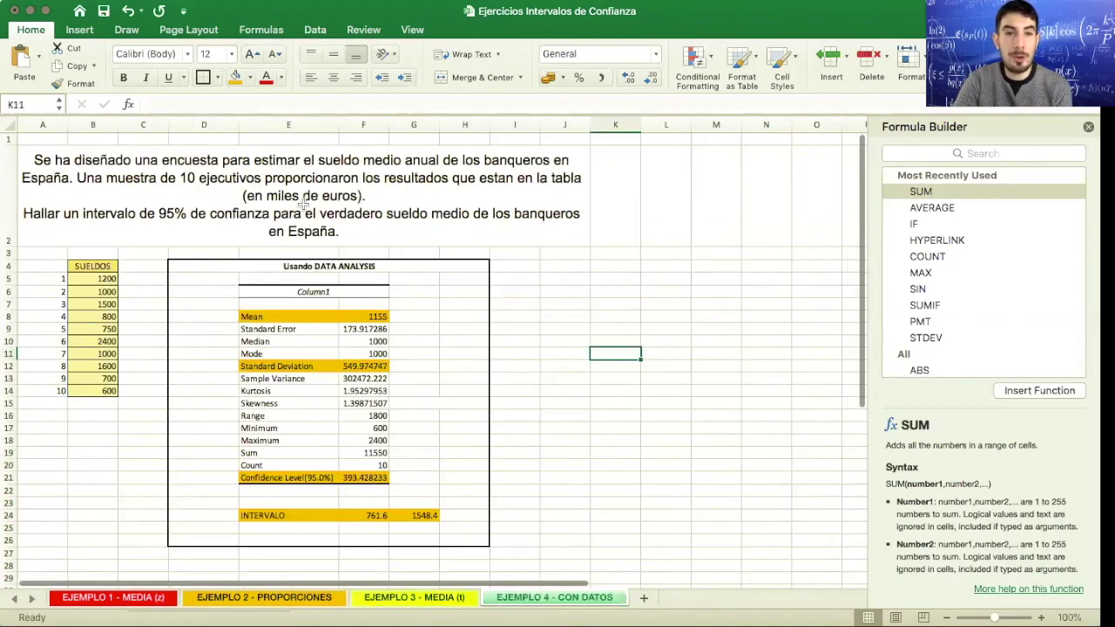